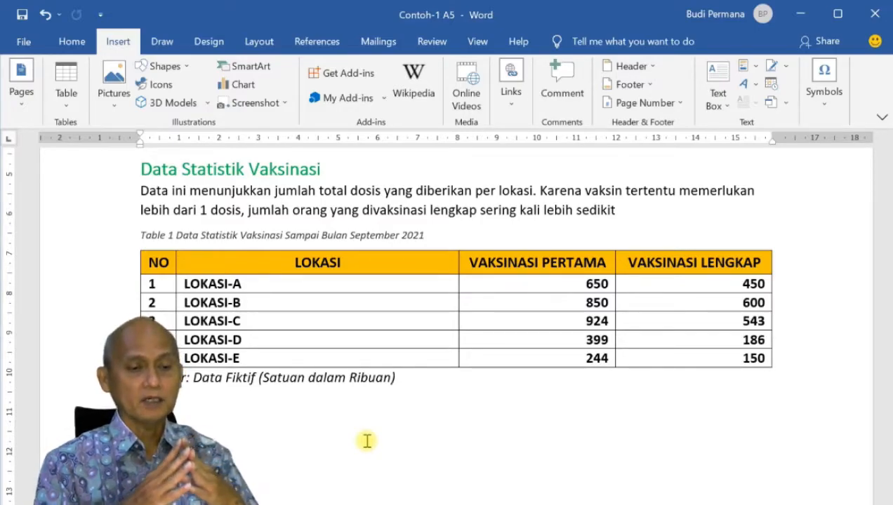
Open the Insert Chart dialog for a new chart below the vaccination table's source line
scroll(334, 408, "down", 4)
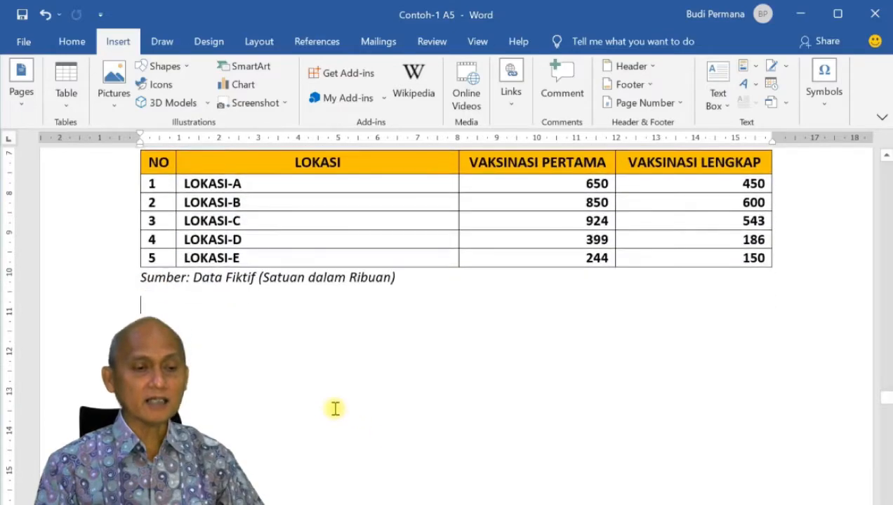
scroll(334, 409, "up", 2)
scroll(335, 408, "up", 1)
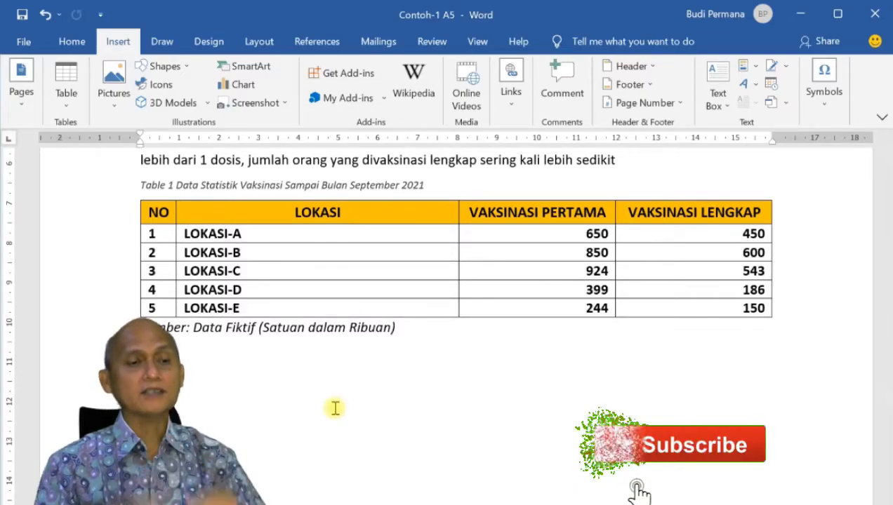
left_click(73, 43)
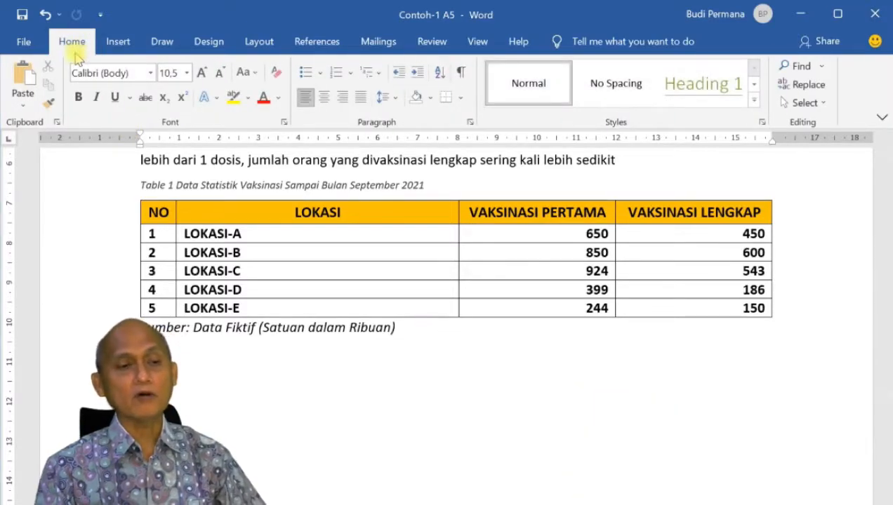
left_click(117, 44)
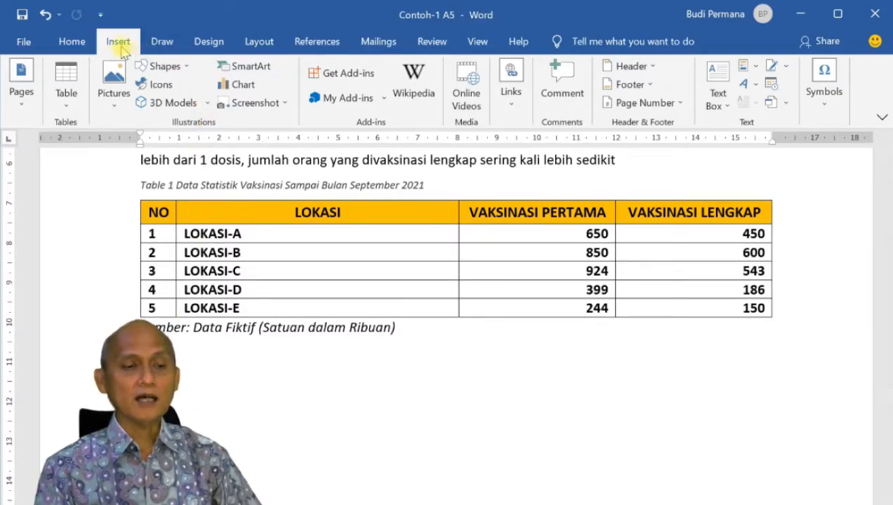
left_click(239, 85)
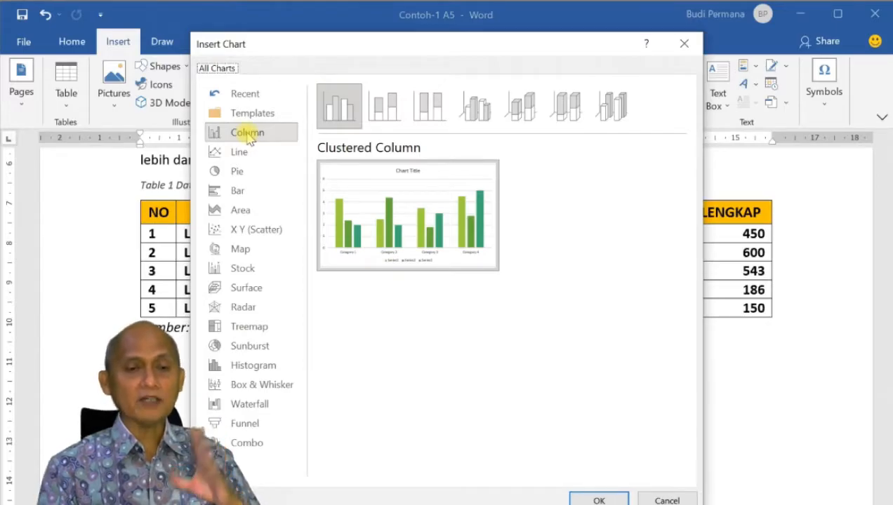
Preview the column chart subtypes from Clustered Column through the stacked variants to 3-D Column
left_click(385, 108)
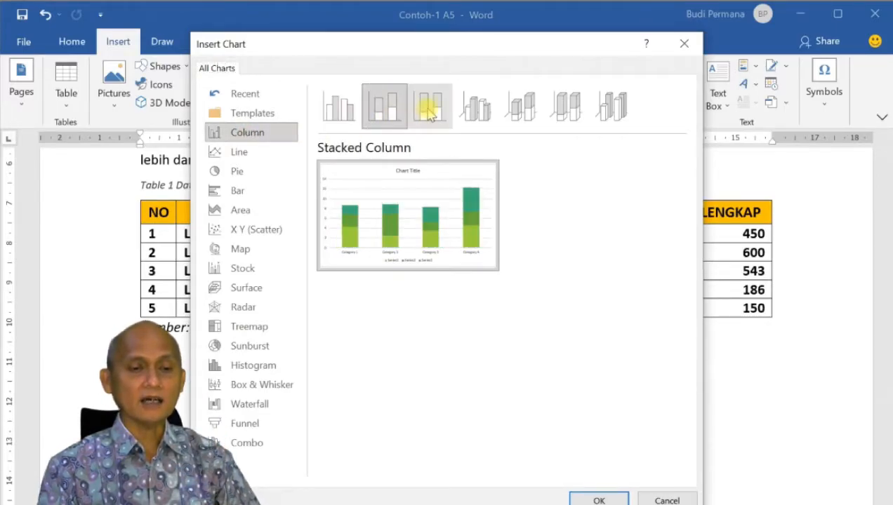
left_click(430, 112)
left_click(346, 110)
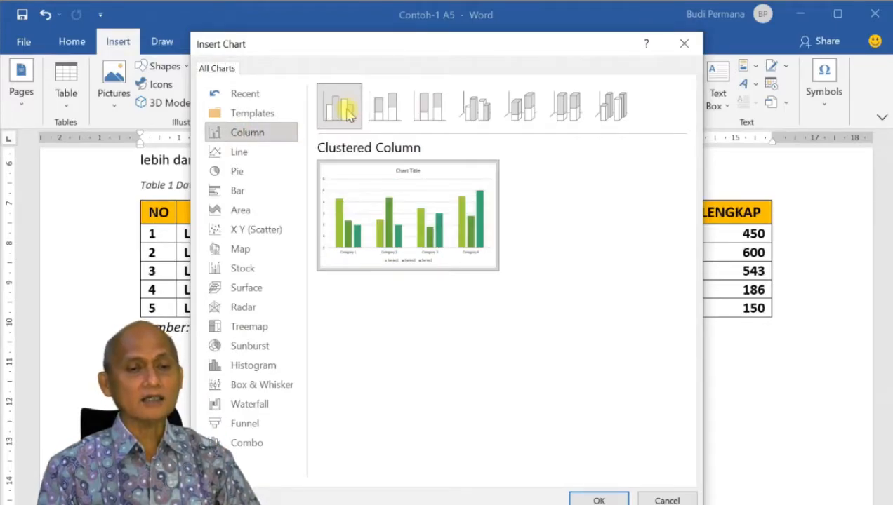
left_click(396, 111)
left_click(430, 108)
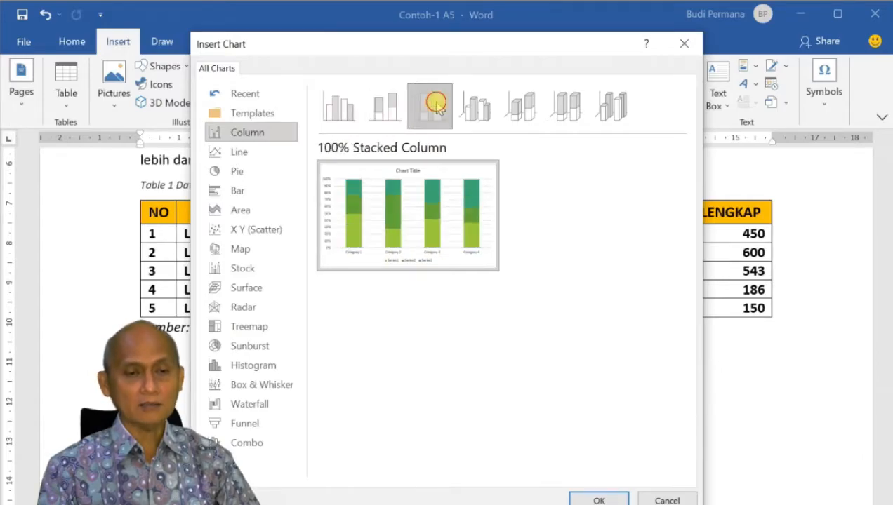
left_click(474, 107)
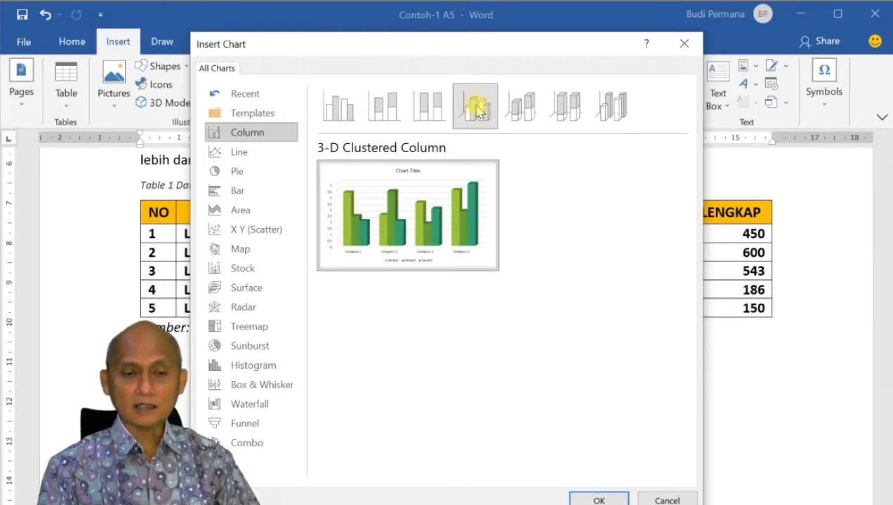
left_click(521, 107)
left_click(567, 107)
left_click(609, 108)
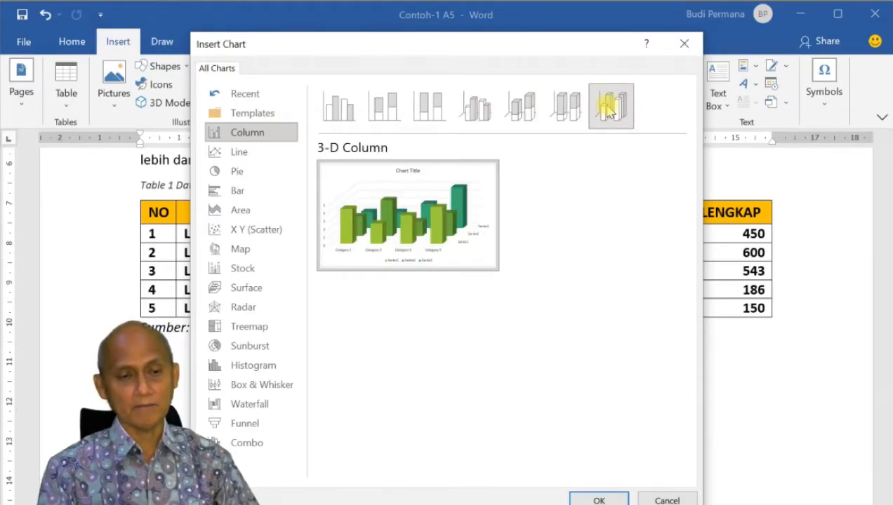
Preview the line chart subtypes, including Stacked Line, the marker variants and 3-D Line
left_click(250, 159)
left_click(384, 105)
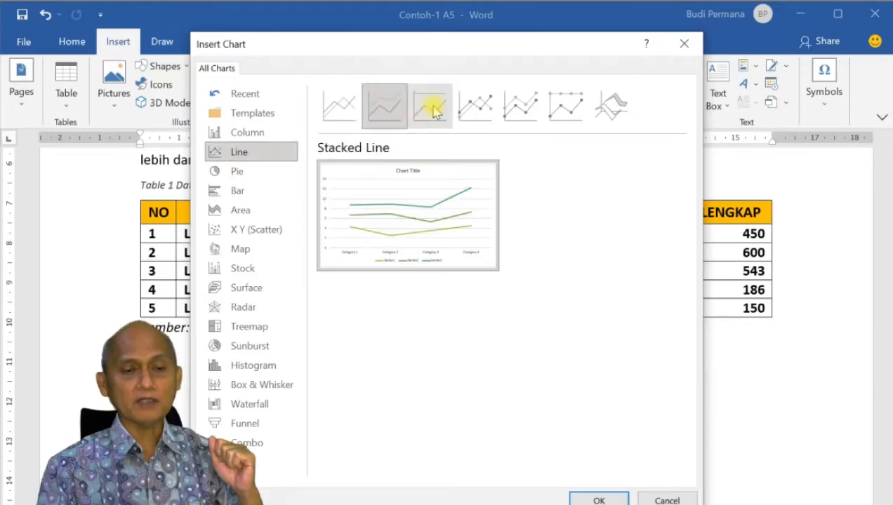
left_click(430, 106)
left_click(475, 105)
left_click(540, 105)
left_click(609, 105)
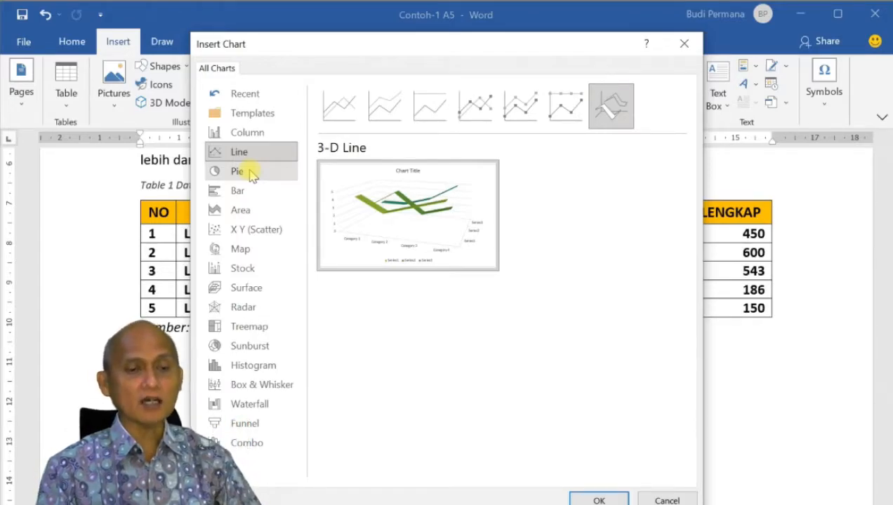
Preview the pie chart subtypes, including 3-D Pie, Pie of Pie, Bar of Pie and Doughnut
left_click(251, 175)
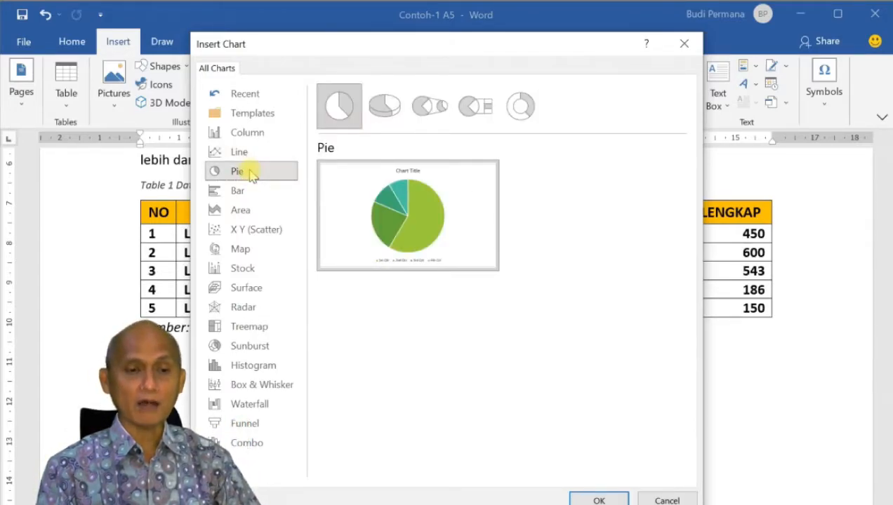
left_click(384, 106)
left_click(430, 106)
left_click(466, 107)
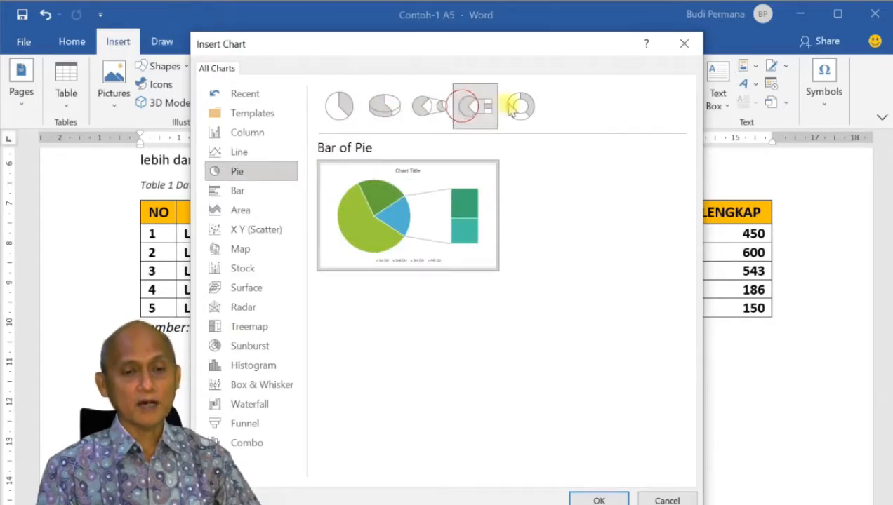
left_click(516, 107)
Preview the Bar, Area, X Y (Scatter), Map, Stock and Radar chart categories
left_click(239, 194)
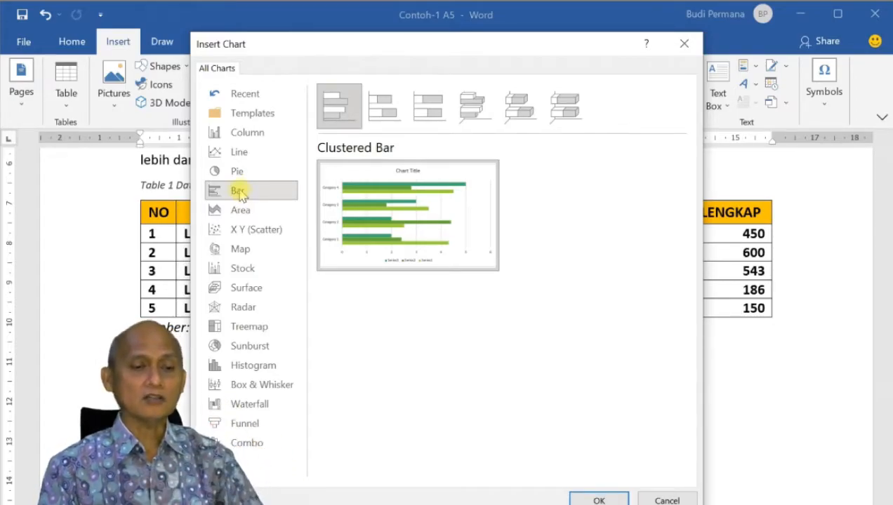
left_click(240, 209)
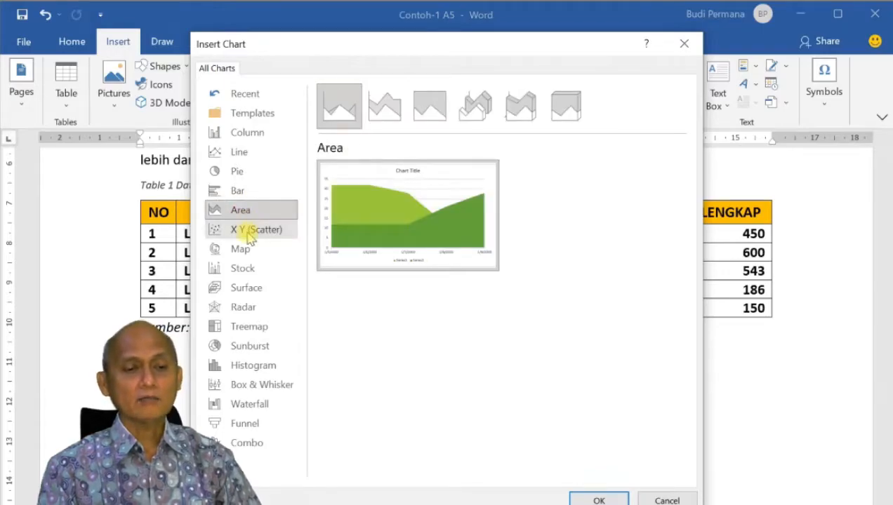
left_click(249, 236)
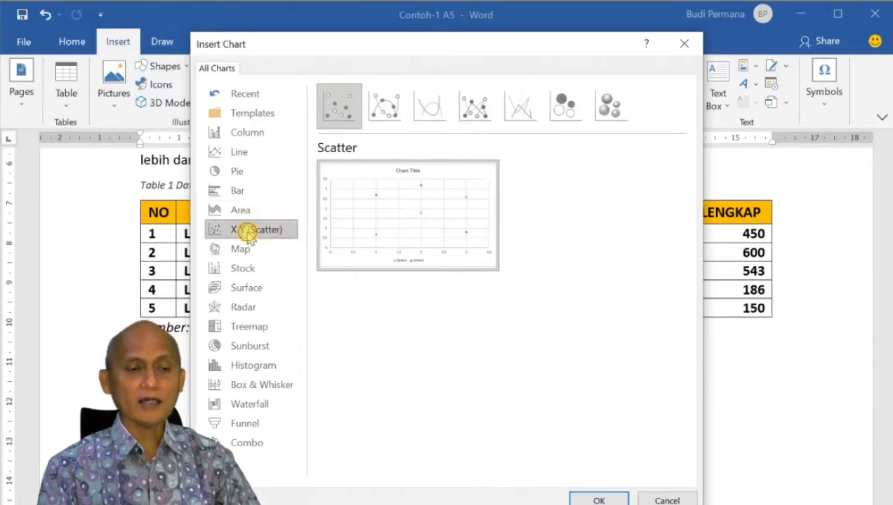
left_click(244, 250)
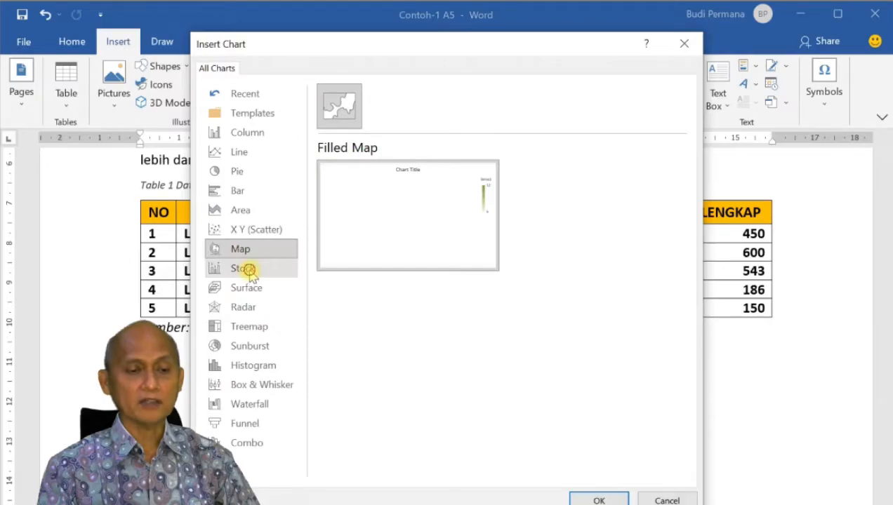
left_click(250, 269)
left_click(247, 310)
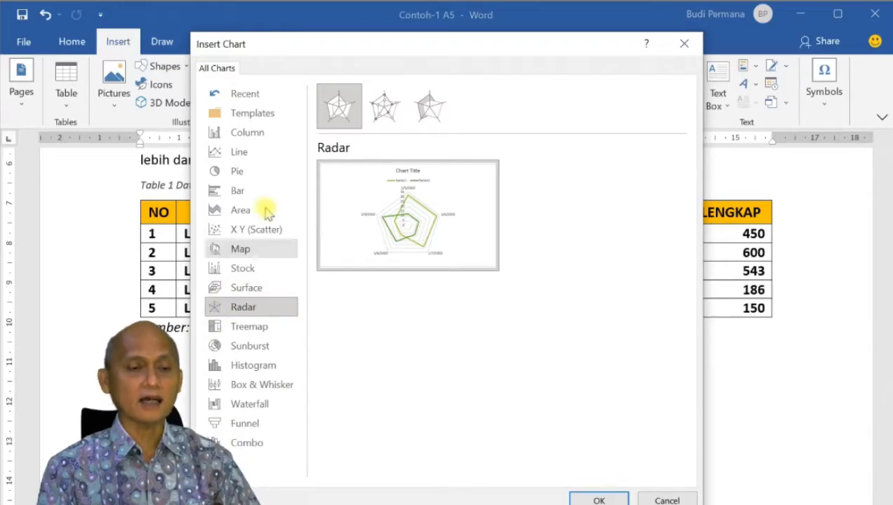
Insert a 3-D Column chart below the vaccination table
left_click(249, 139)
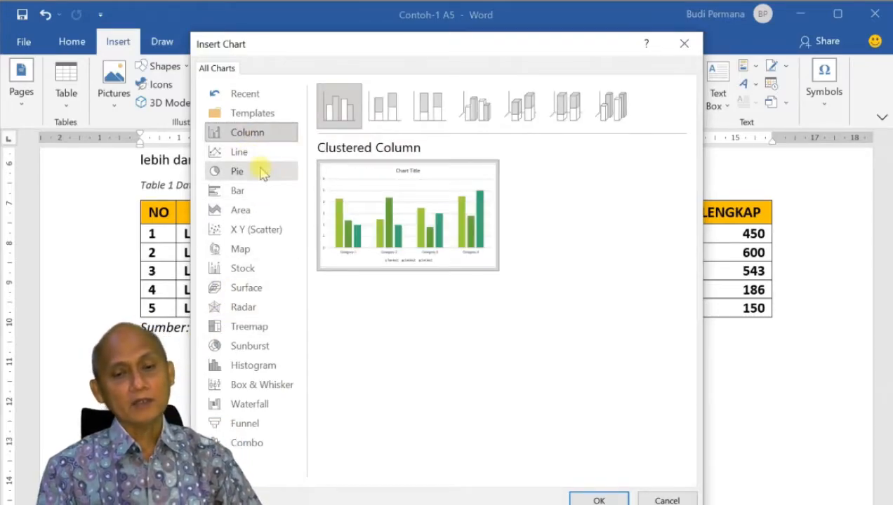
left_click(610, 118)
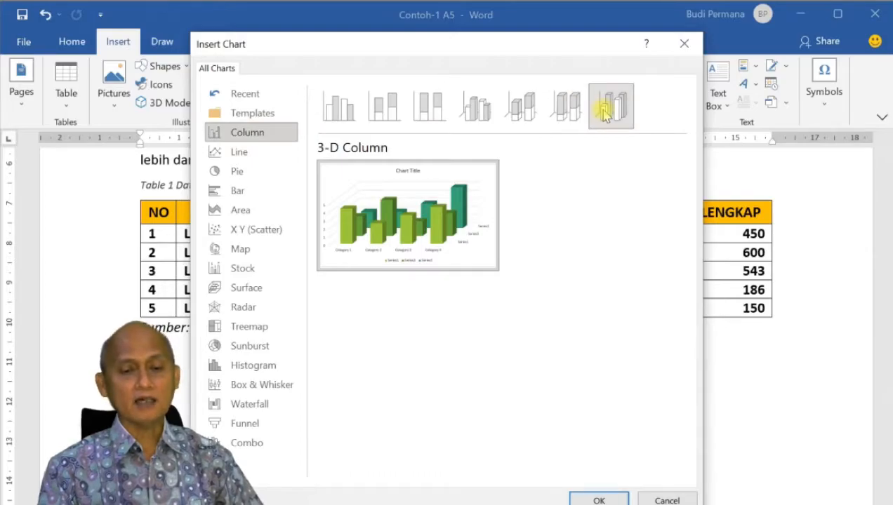
left_click(597, 499)
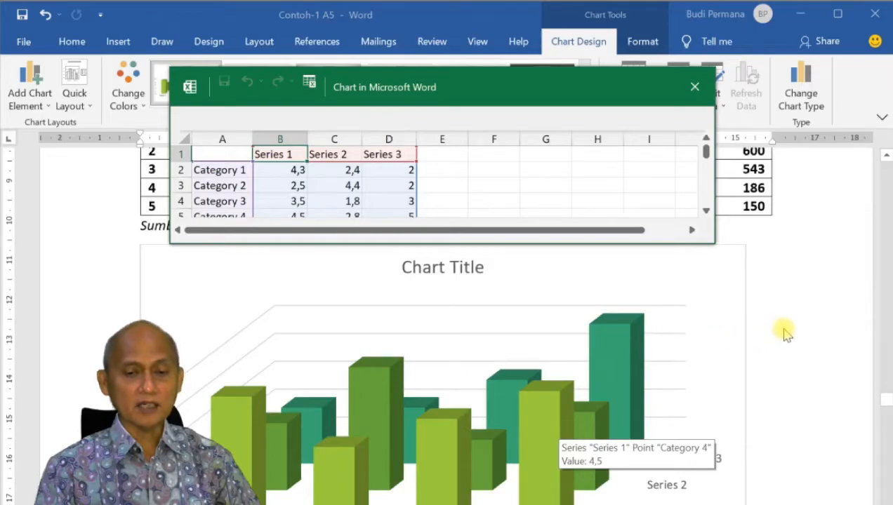
Move the chart data window above the vaccination table and reduce its height so the table stays uncovered
scroll(785, 335, "down", 3)
scroll(784, 334, "up", 4)
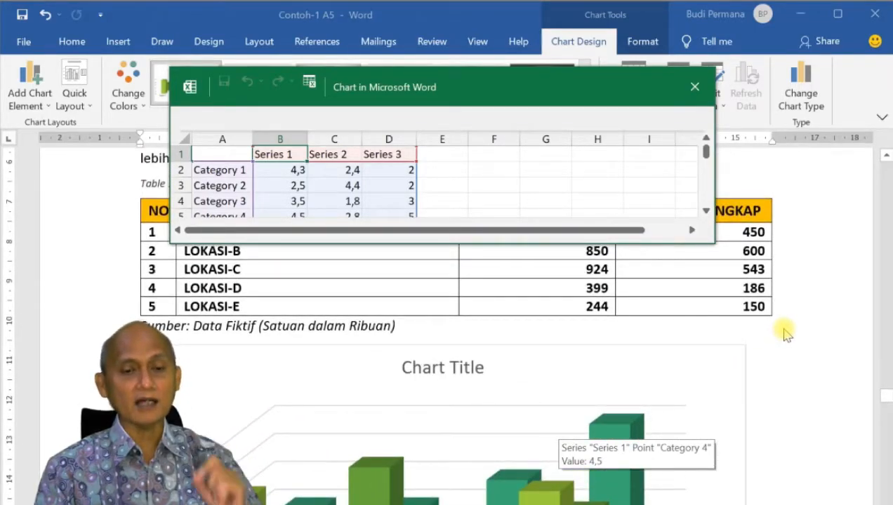
scroll(785, 334, "down", 3)
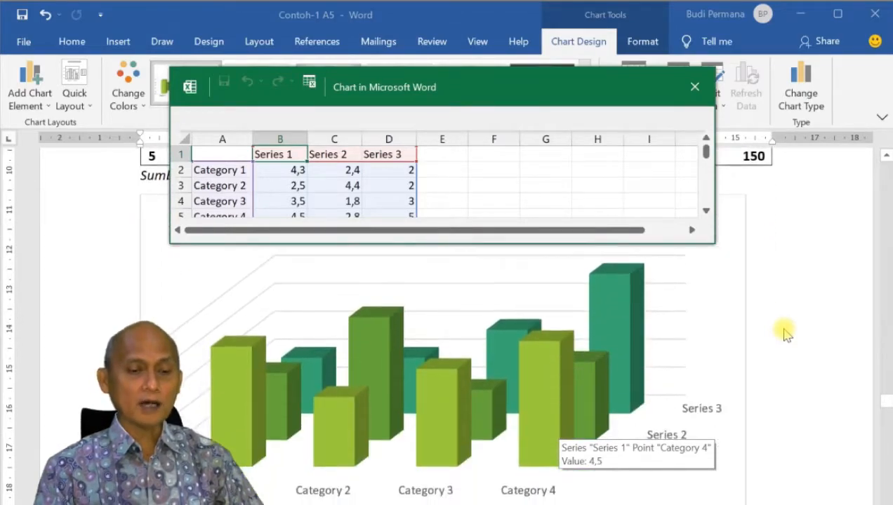
scroll(785, 334, "down", 1)
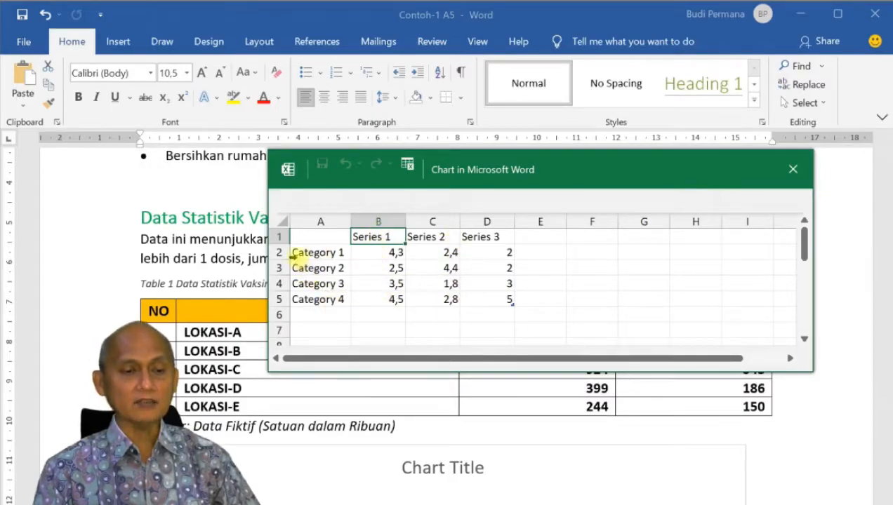
left_click_drag(458, 161, 496, 41)
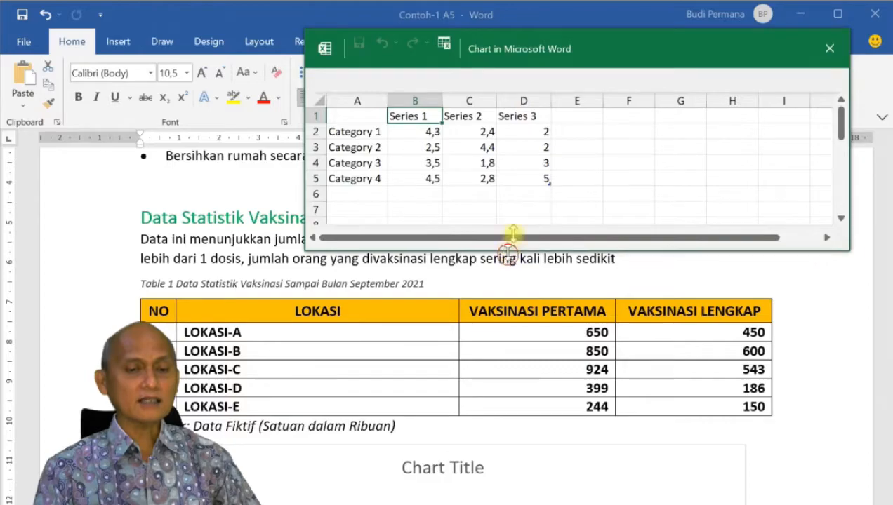
left_click_drag(512, 250, 514, 213)
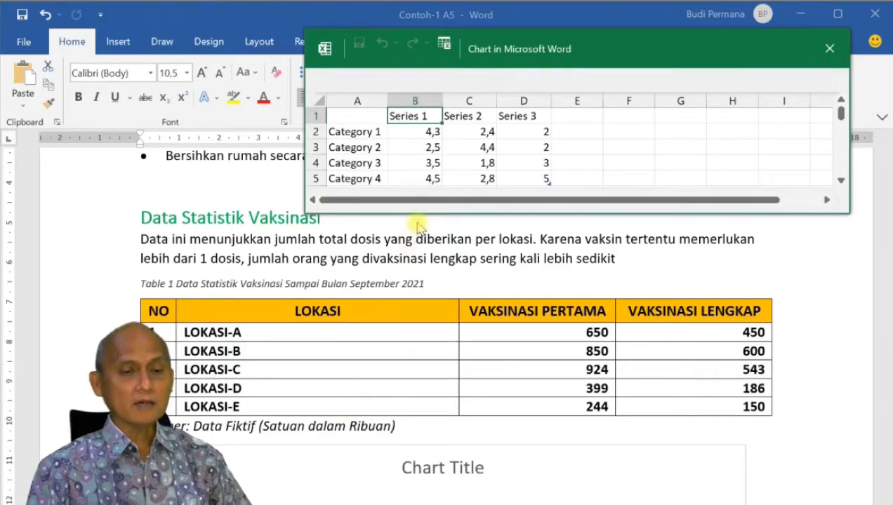
left_click_drag(418, 213, 418, 230)
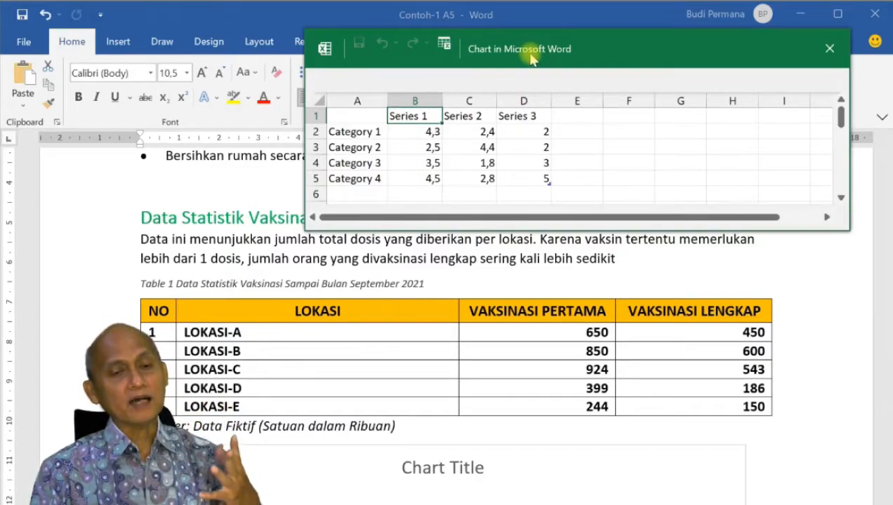
Copy the table's LOKASI, VAKSINASI PERTAMA and VAKSINASI LENGKAP columns into the chart data at A1, matching destination formatting
left_click(235, 334)
left_click_drag(289, 314, 631, 403)
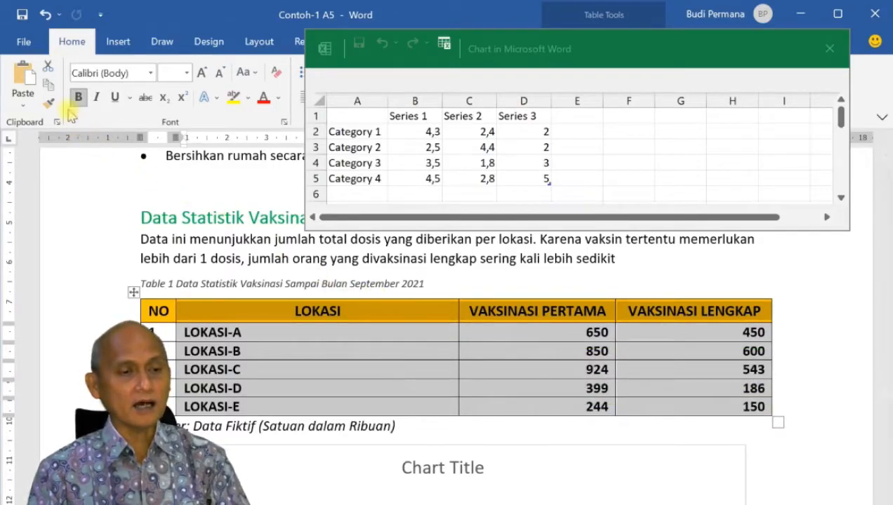
left_click(357, 116)
right_click(357, 116)
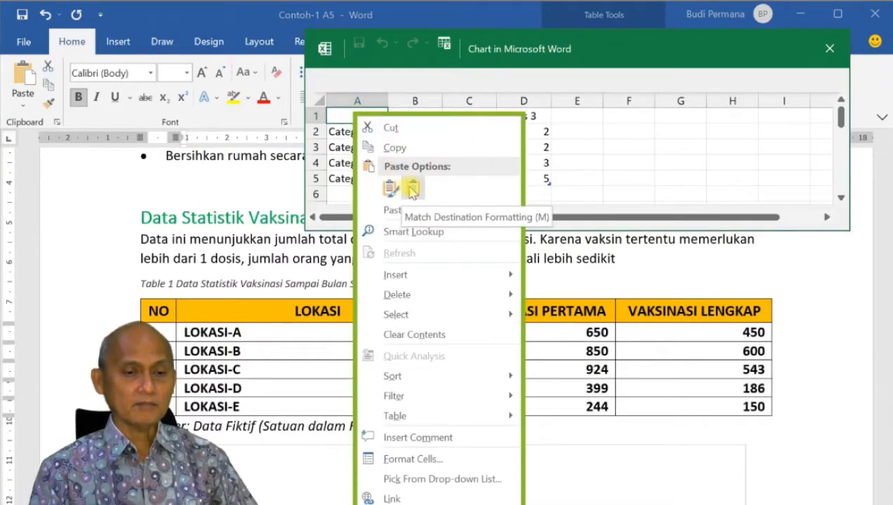
left_click(410, 187)
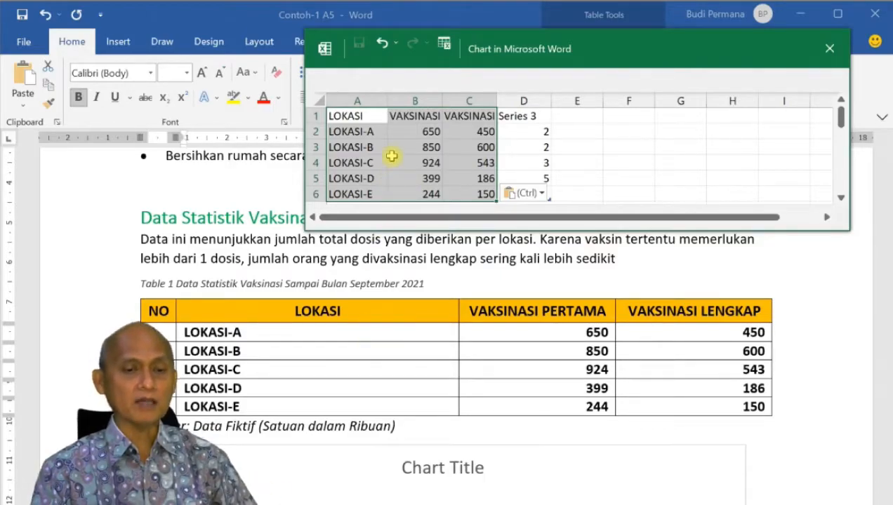
Clear the Series 3 data in column D and shrink the chart data range to A1:C6
left_click_drag(518, 122, 516, 195)
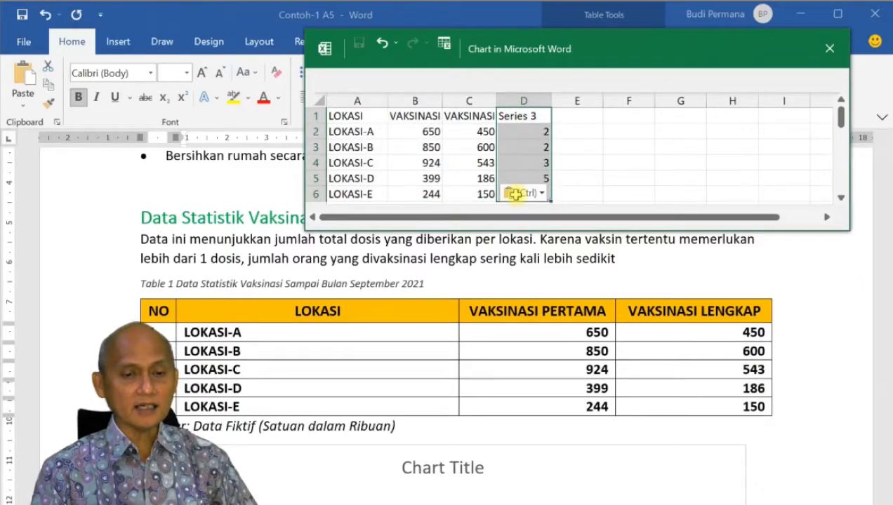
key("Delete")
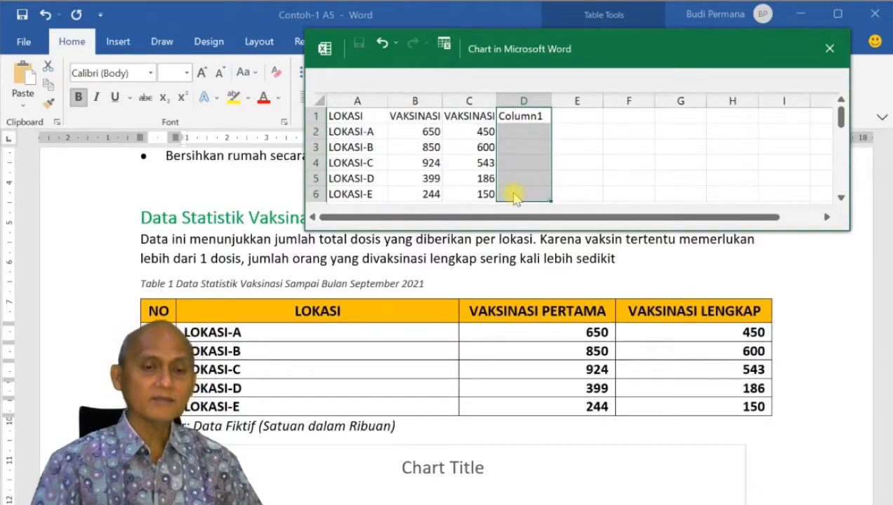
left_click(420, 162)
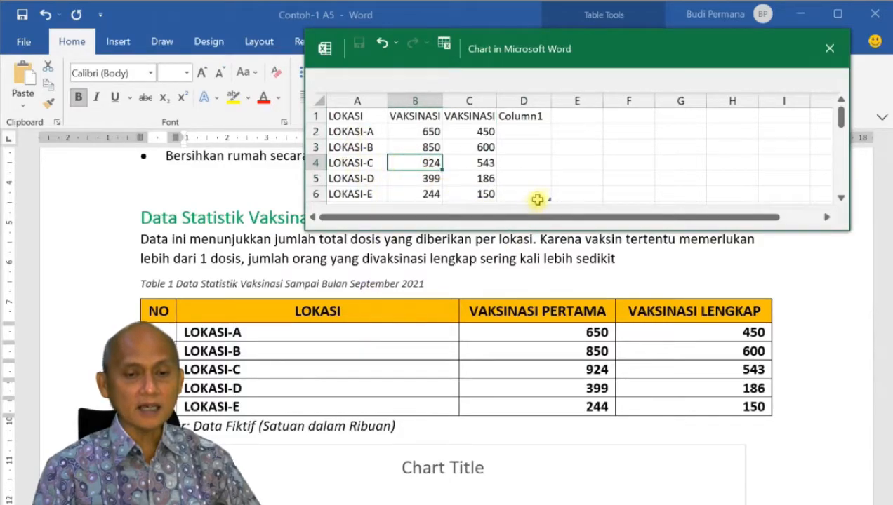
left_click_drag(519, 203, 498, 198)
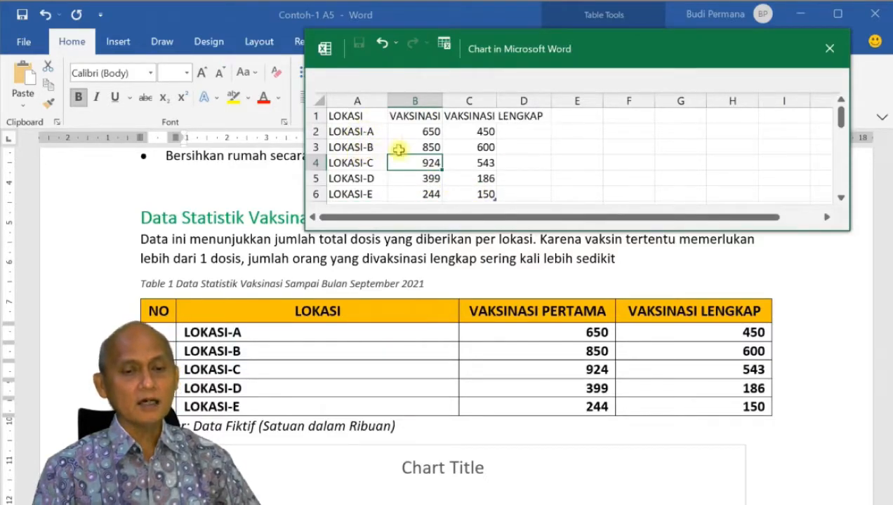
Compare the chart's columns with the vaccination table and the values in the chart data sheet
left_click(459, 143)
scroll(335, 340, "down", 5)
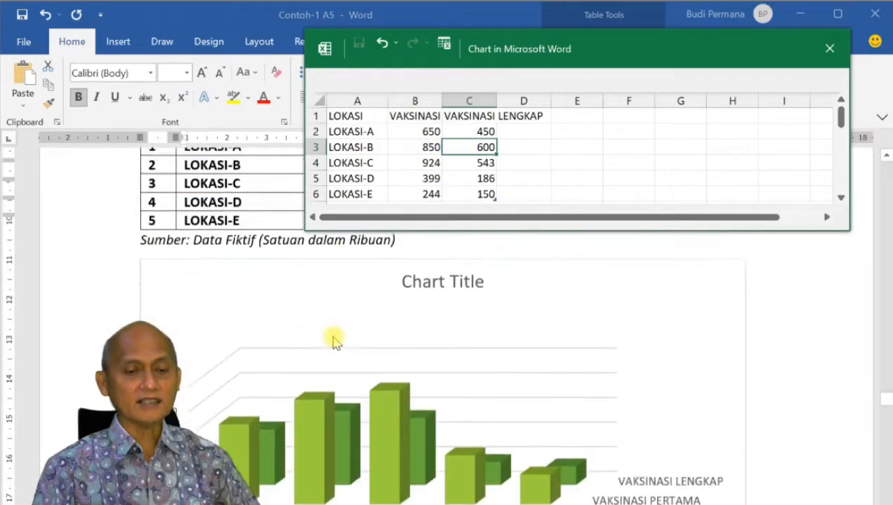
scroll(334, 342, "down", 4)
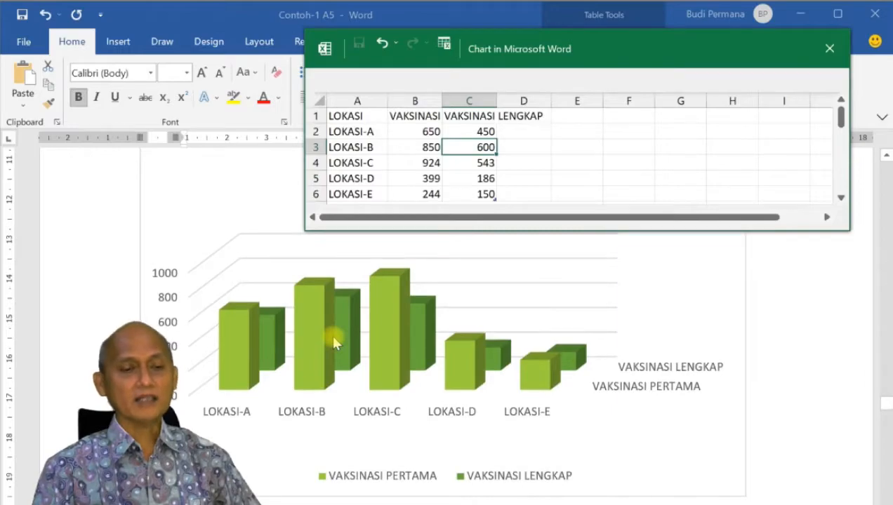
scroll(334, 340, "up", 2)
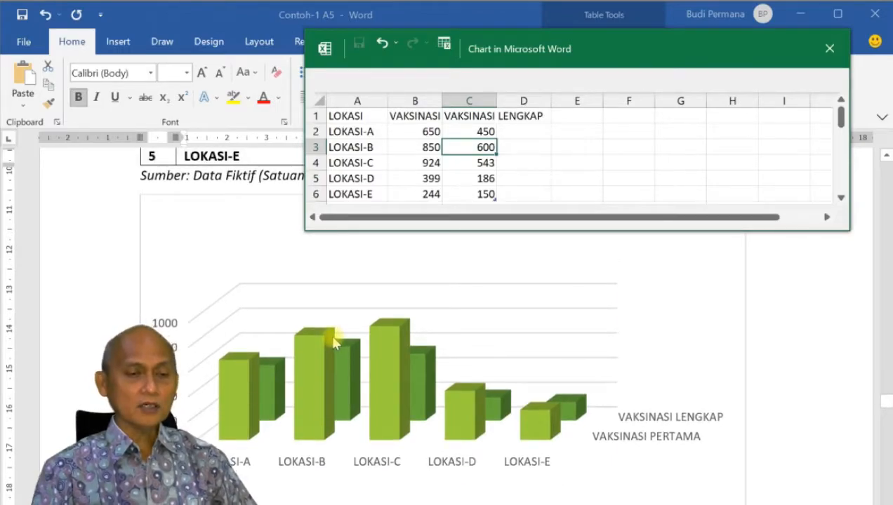
scroll(334, 343, "up", 6)
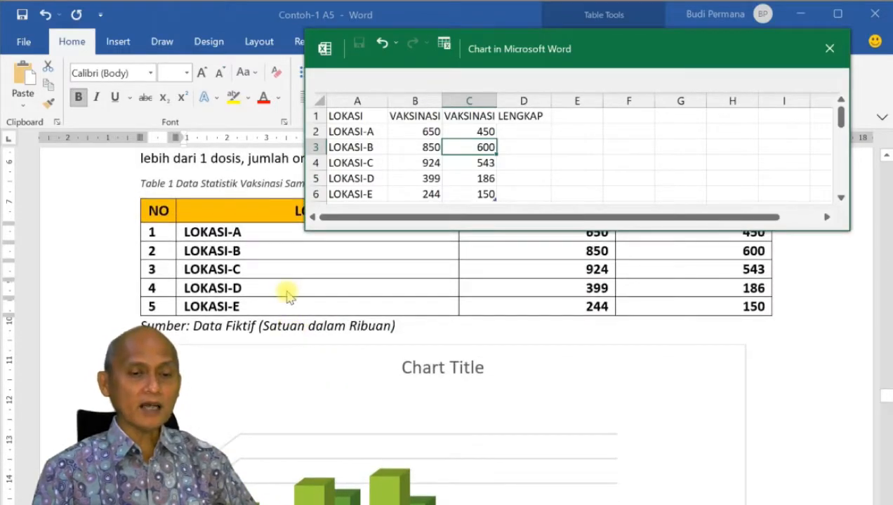
scroll(288, 298, "up", 3)
scroll(288, 299, "up", 1)
scroll(324, 326, "down", 10)
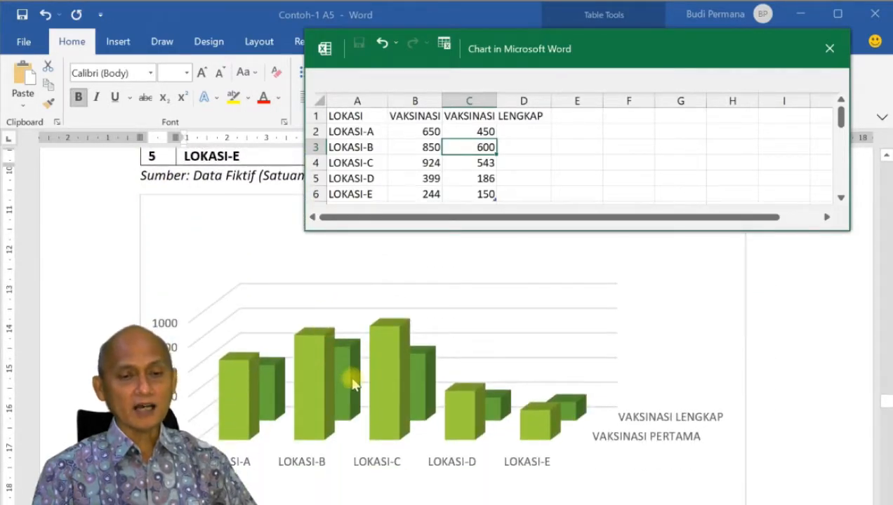
Move the chart data window lower over the document, select the chart's plot area, and close the data window
left_click_drag(533, 52, 478, 116)
left_click(635, 333)
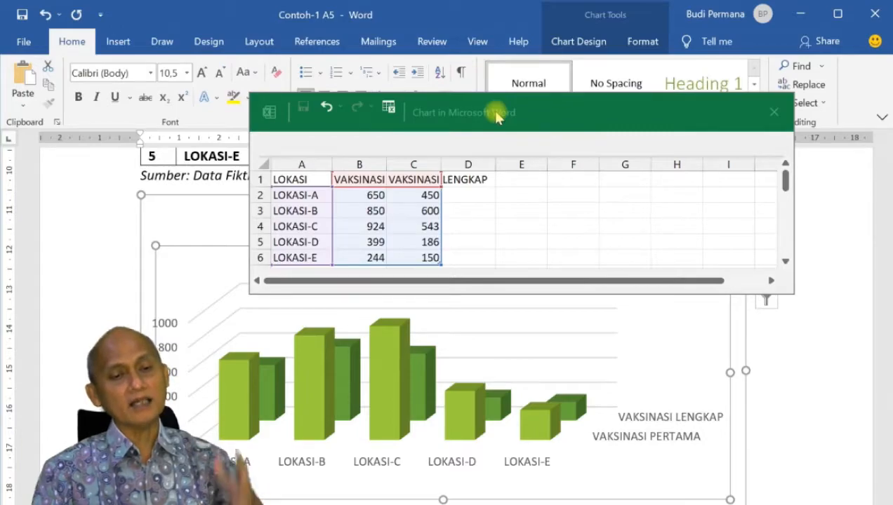
left_click(772, 113)
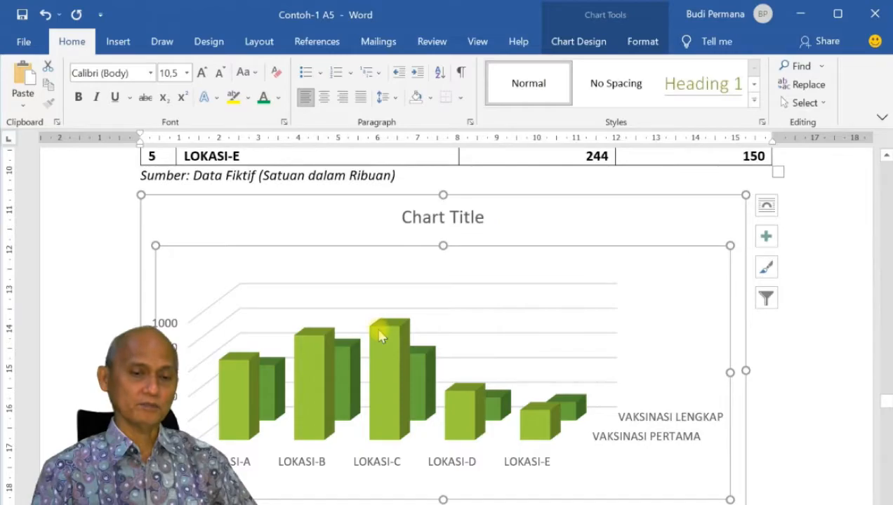
Review the chart against the vaccination table and look through the design and formatting tools available for the selected chart
scroll(111, 240, "up", 4)
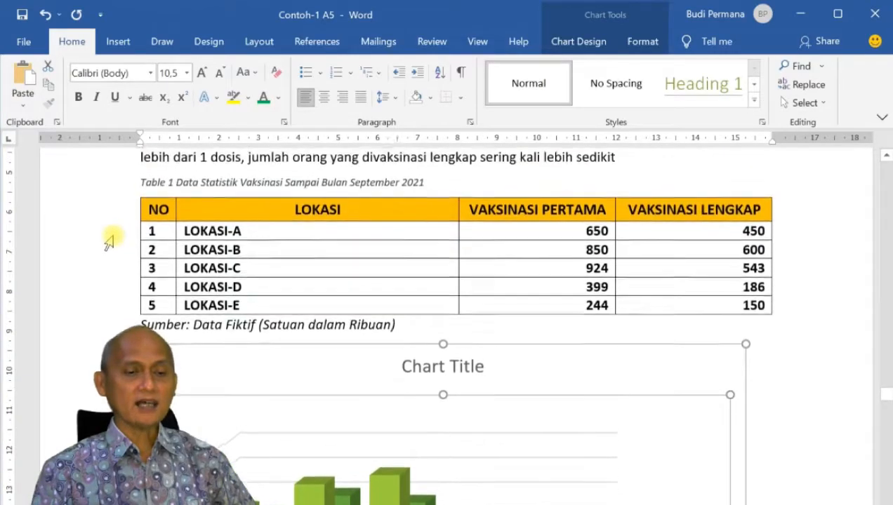
scroll(109, 240, "down", 5)
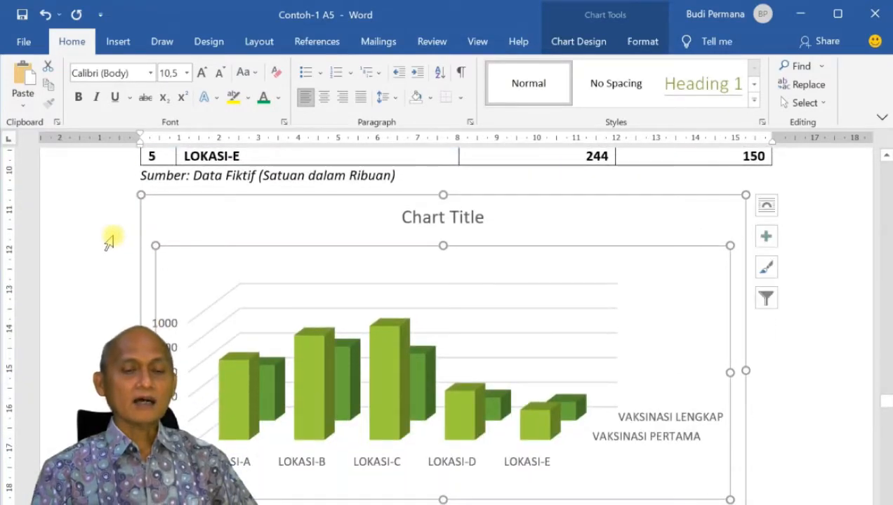
scroll(110, 240, "up", 1)
scroll(111, 240, "down", 1)
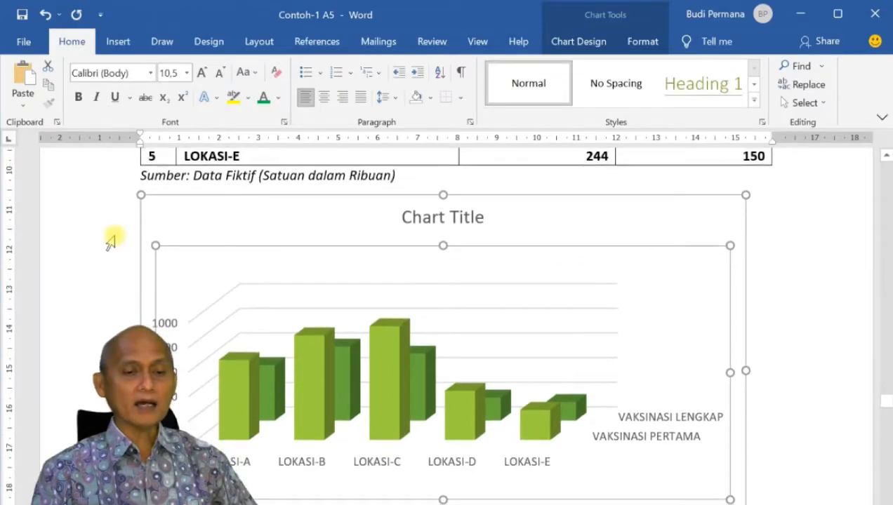
left_click(617, 218)
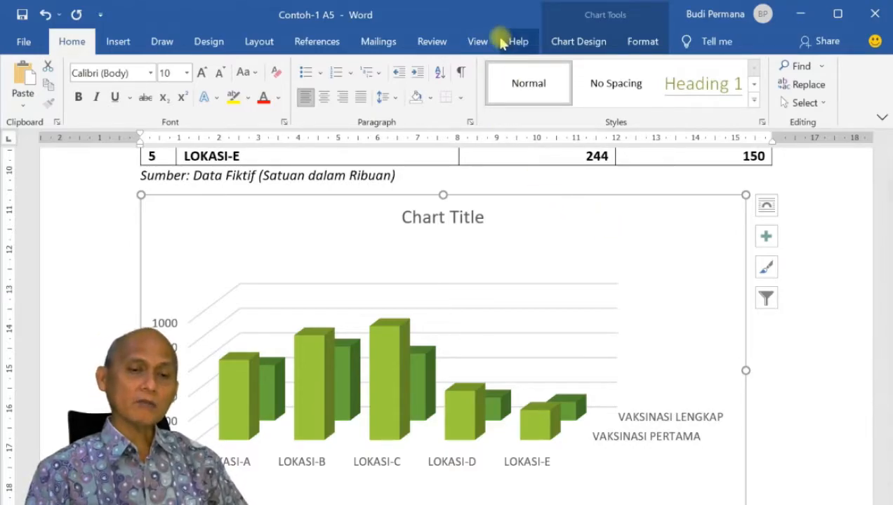
left_click(592, 45)
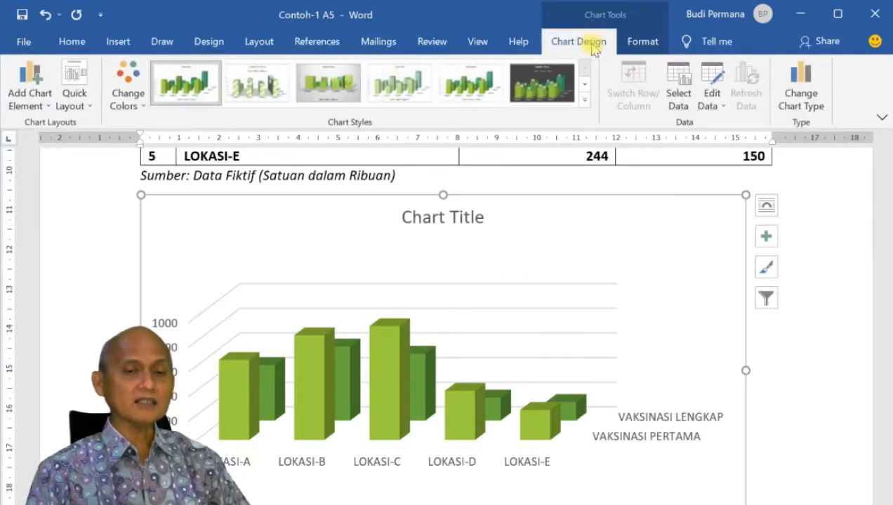
left_click(633, 43)
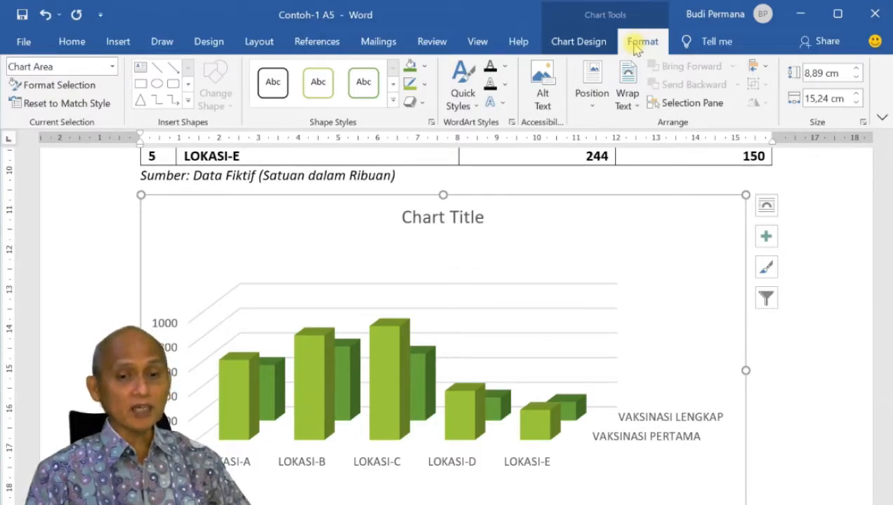
left_click(574, 46)
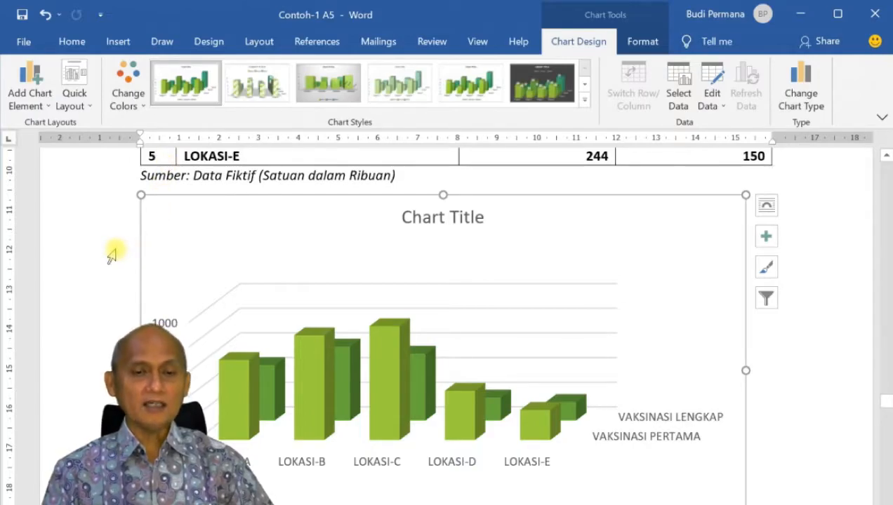
scroll(112, 254, "up", 3)
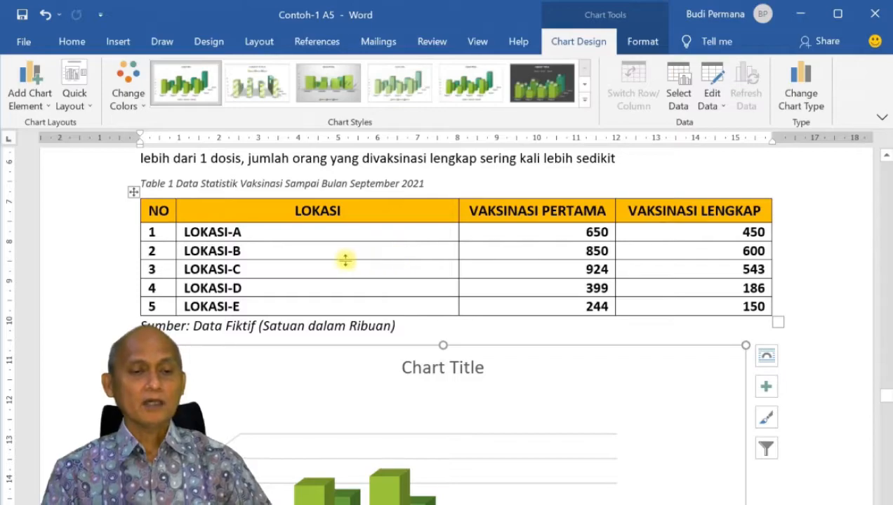
scroll(345, 259, "down", 3)
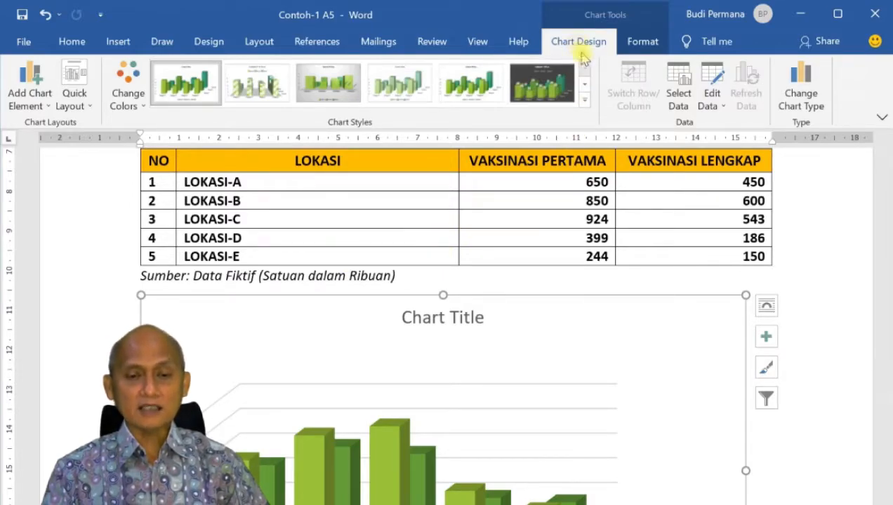
Reopen the chart data, enlarge its window to show all rows, and set LOKASI-B's VAKSINASI PERTAMA value to 1100
left_click(715, 75)
left_click_drag(496, 129, 517, 185)
left_click_drag(474, 344, 471, 383)
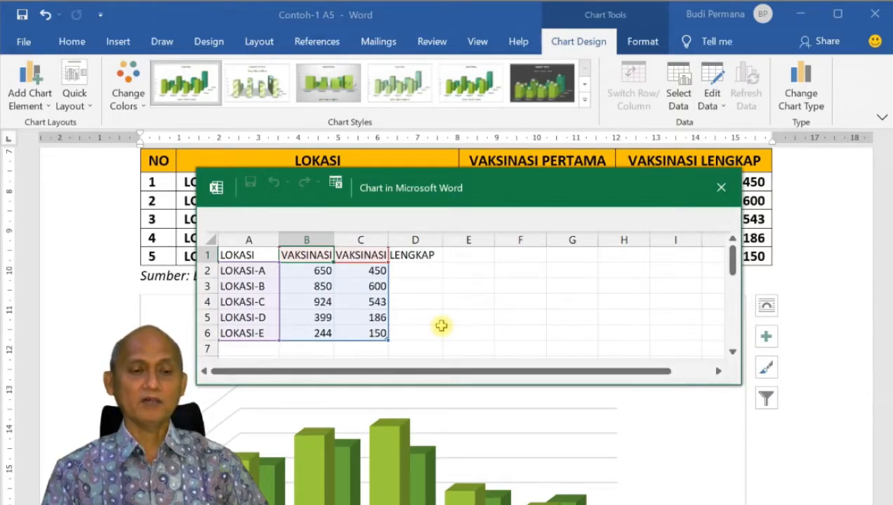
left_click(320, 286)
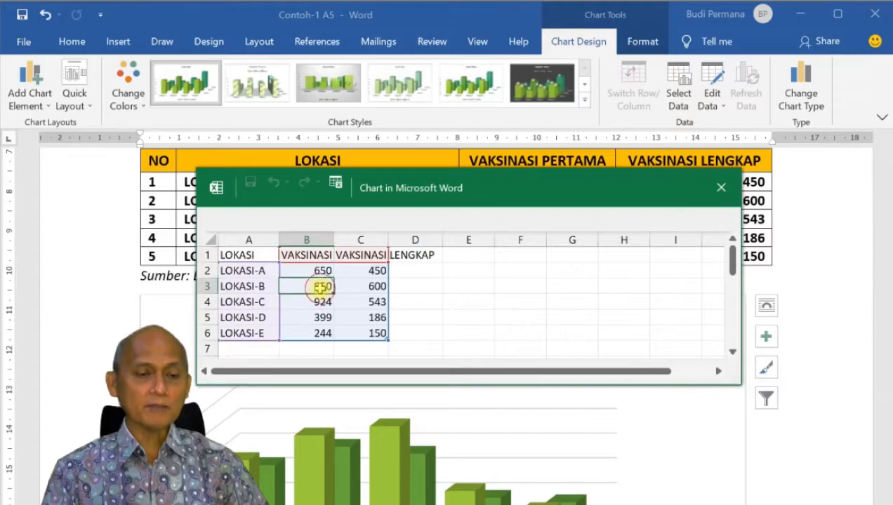
type("100")
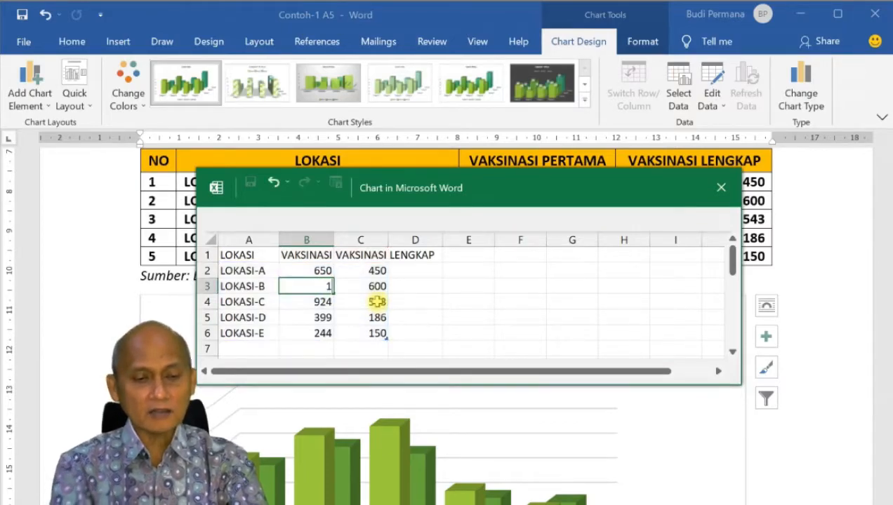
key("BackSpace")
key("BackSpace")
type("100")
key("Return")
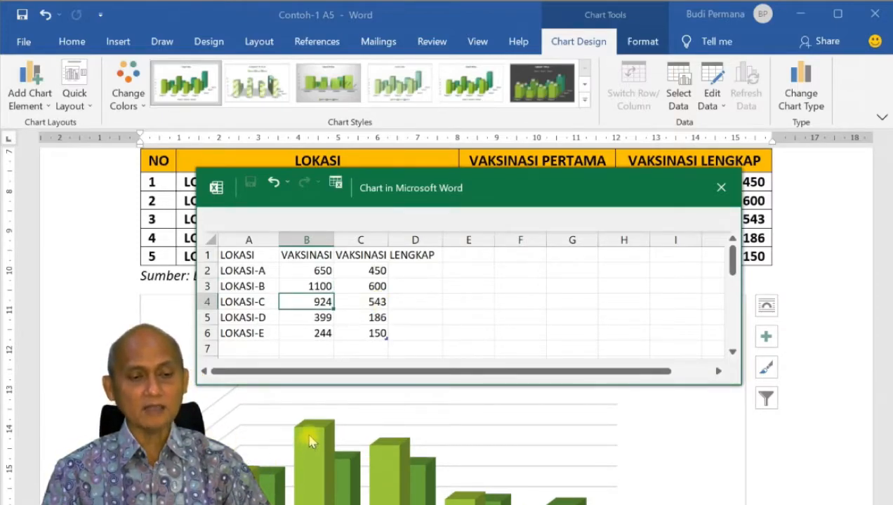
Set LOKASI-B's VAKSINASI PERTAMA value to 3000 and close the chart data window
left_click(319, 286)
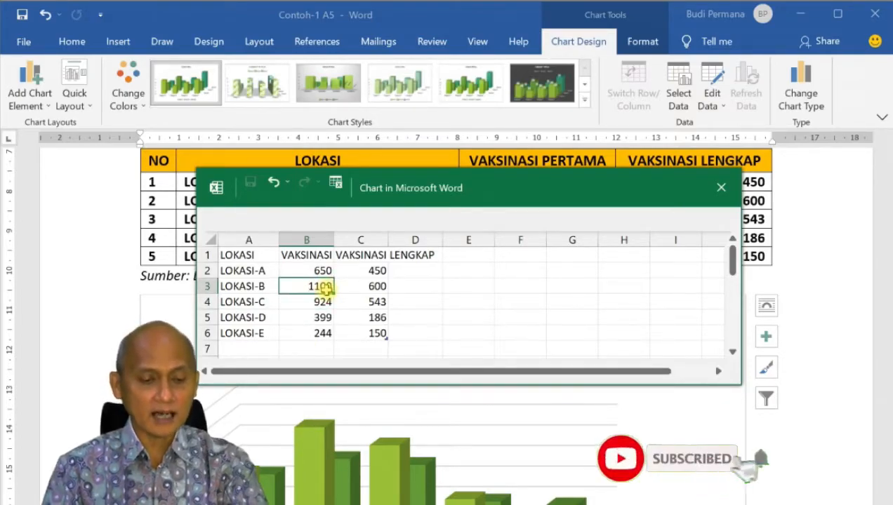
type("3000")
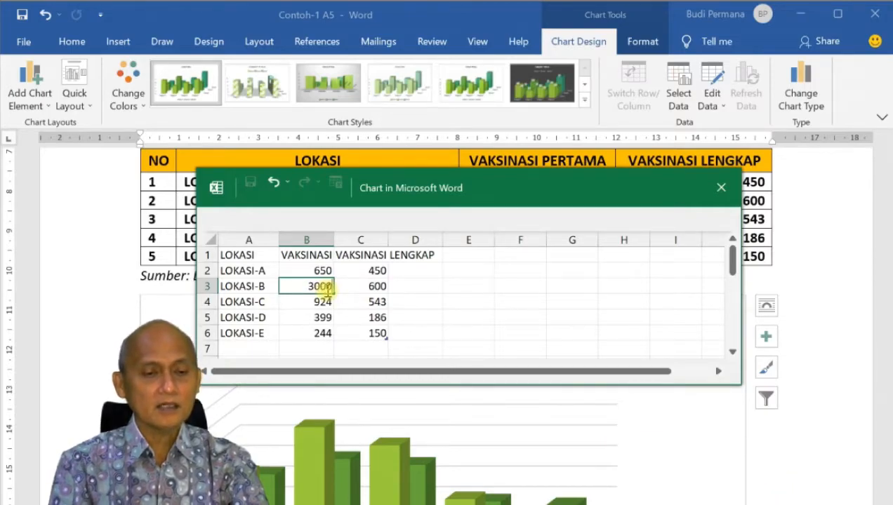
key("Return")
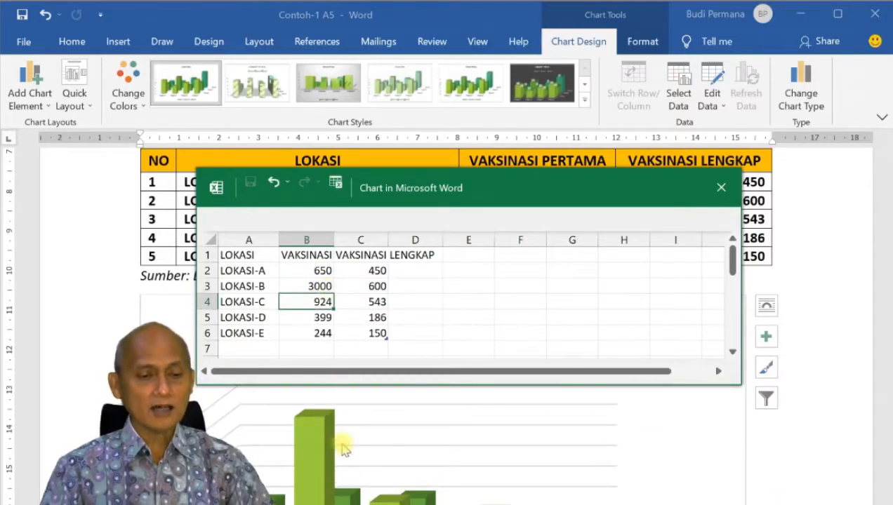
scroll(351, 452, "down", 3)
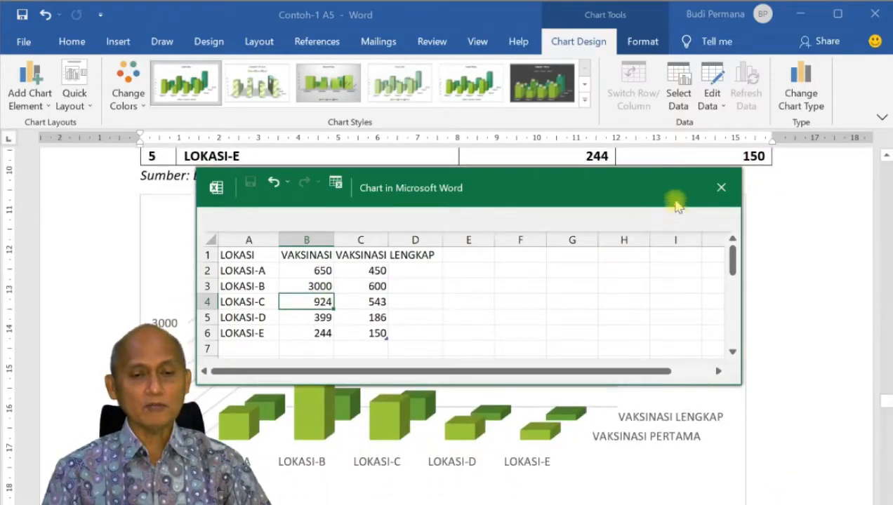
left_click(721, 187)
Edit the chart data again, set cell B3 for LOKASI-B to 1100, and close the data window
mouse_move(312, 324)
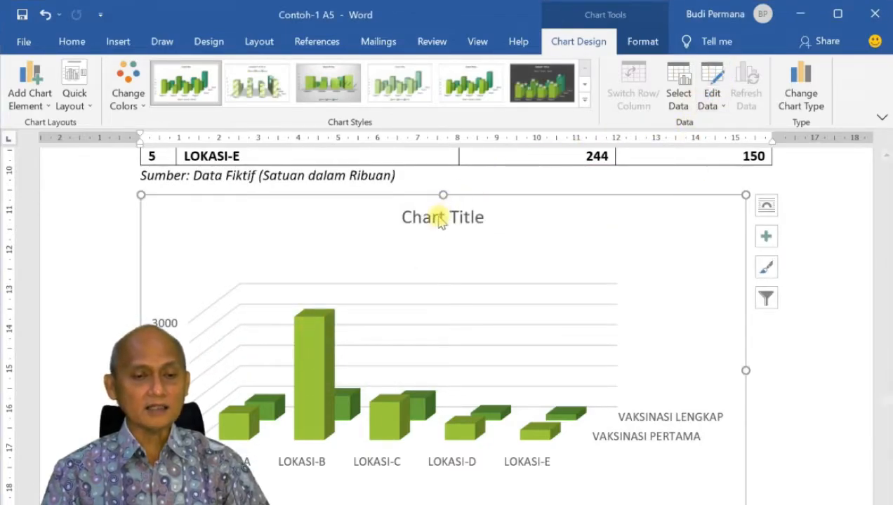
left_click_drag(305, 193, 305, 239)
left_click(302, 135)
key("BackSpace")
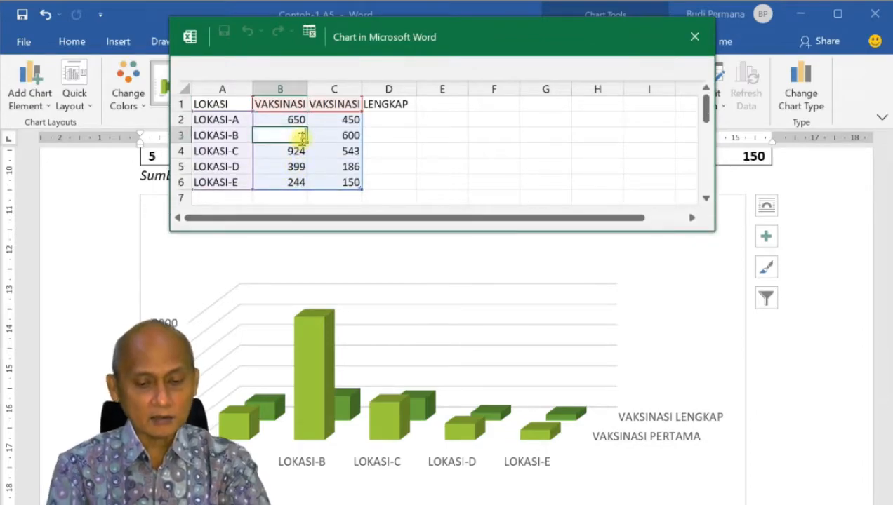
type("1100")
key("Return")
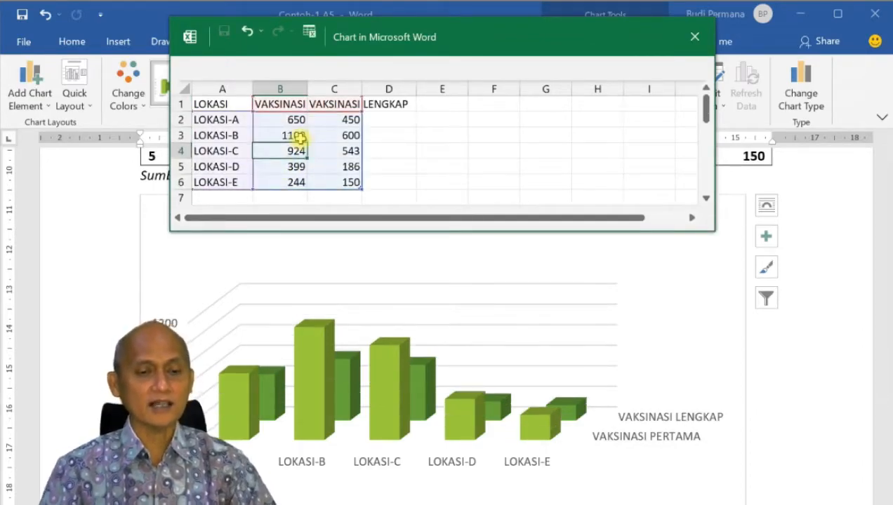
left_click(693, 37)
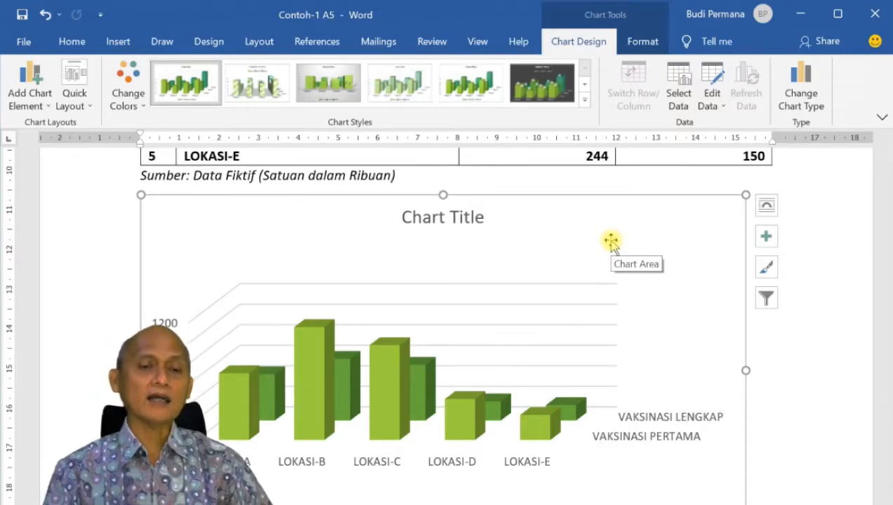
Open the chart's data source selection and arrange the sheet and dialog so the data in A1:C6 is uncovered
left_click(680, 83)
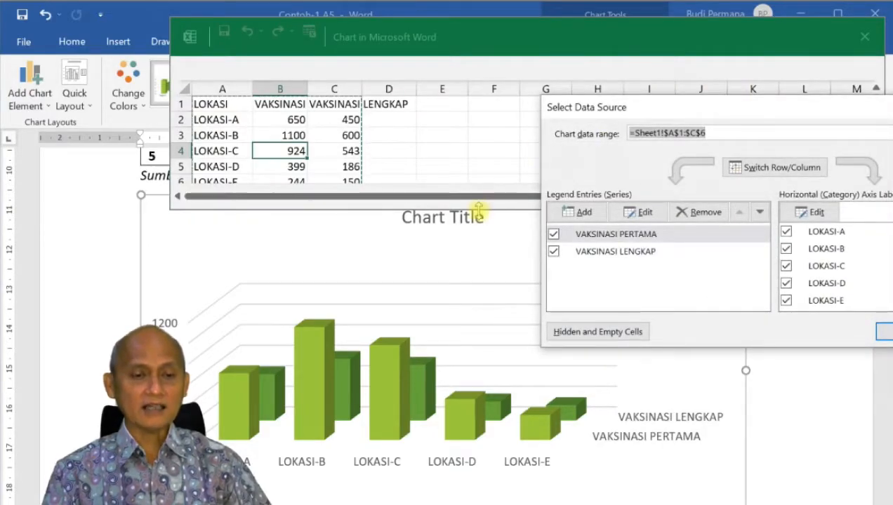
left_click_drag(478, 211, 533, 261)
left_click_drag(590, 107, 339, 207)
left_click_drag(405, 205, 493, 121)
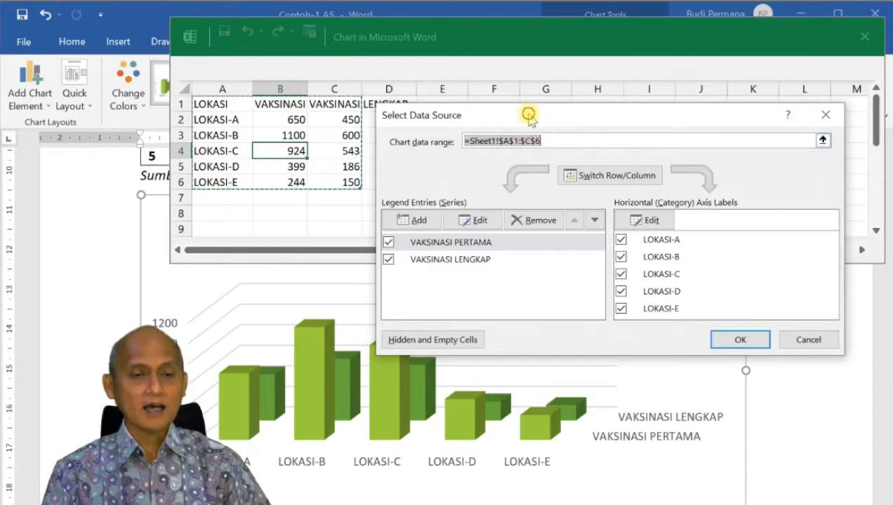
left_click_drag(528, 113, 518, 201)
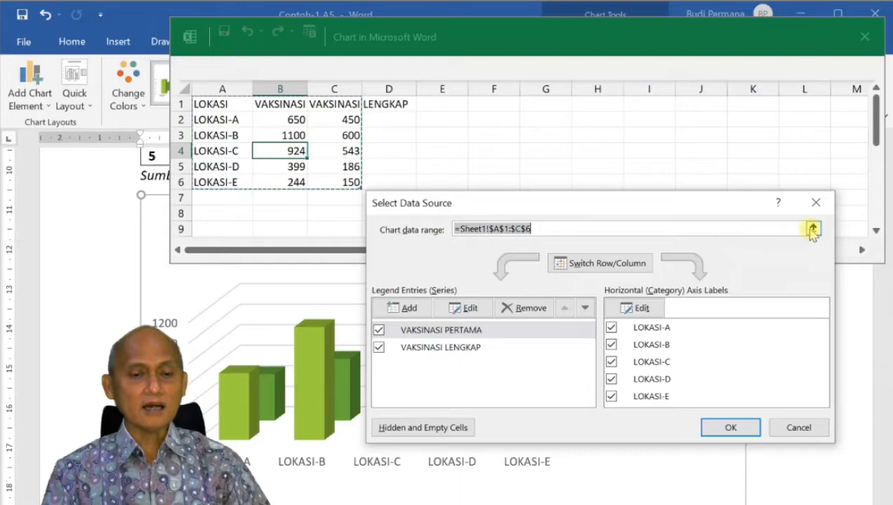
Limit the chart data range to the LOKASI and VAKSINASI PERTAMA columns, A1:B6, and close the chart data window
left_click_drag(206, 104, 287, 179)
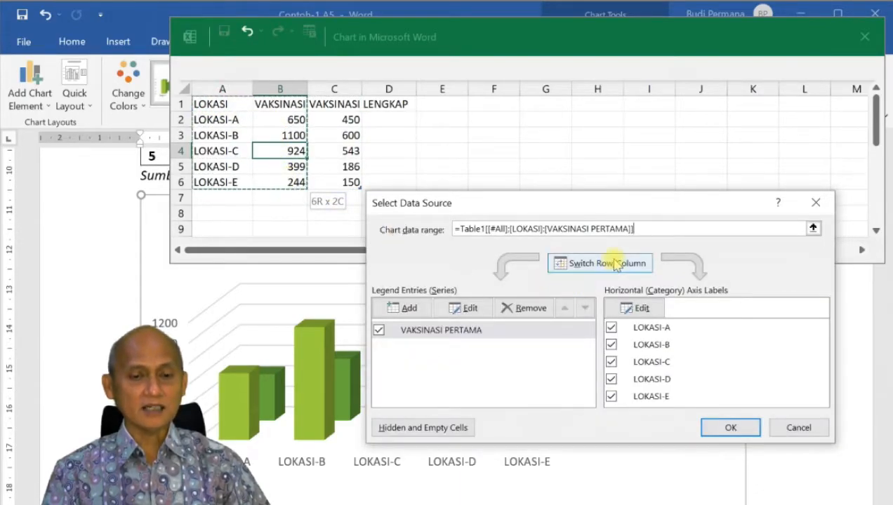
left_click(729, 428)
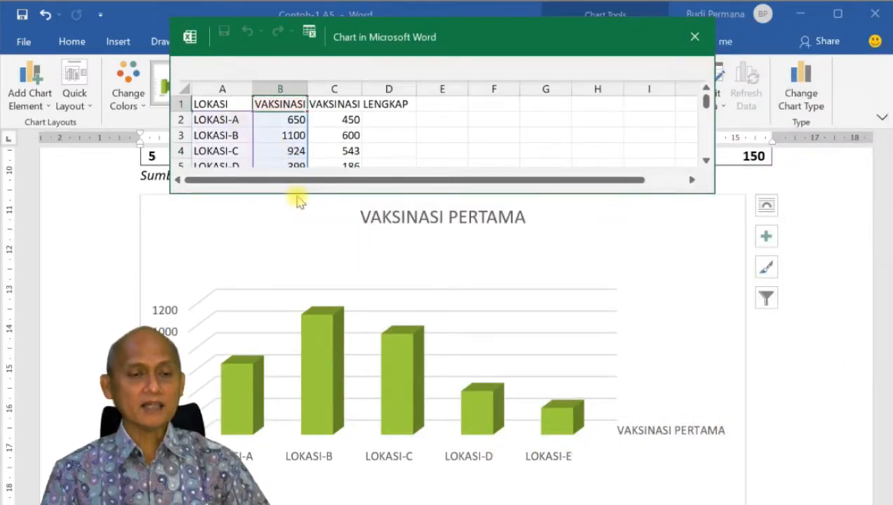
left_click_drag(298, 196, 299, 233)
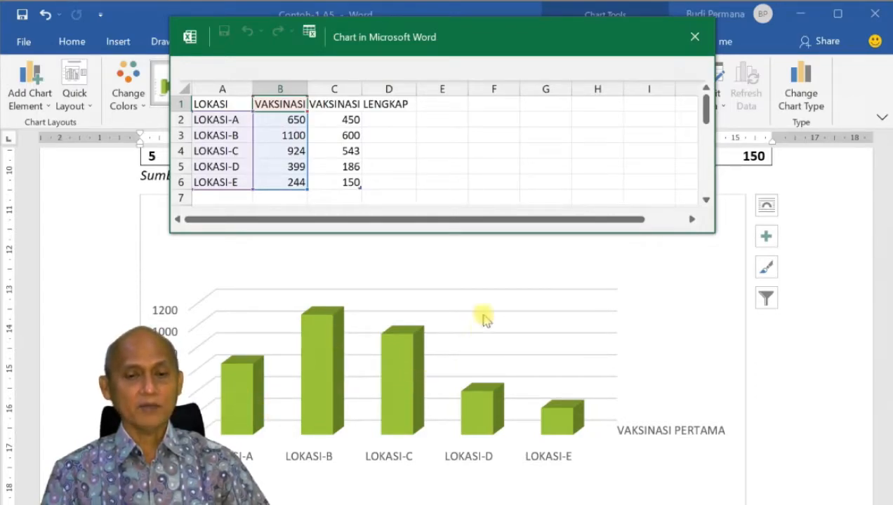
left_click(695, 37)
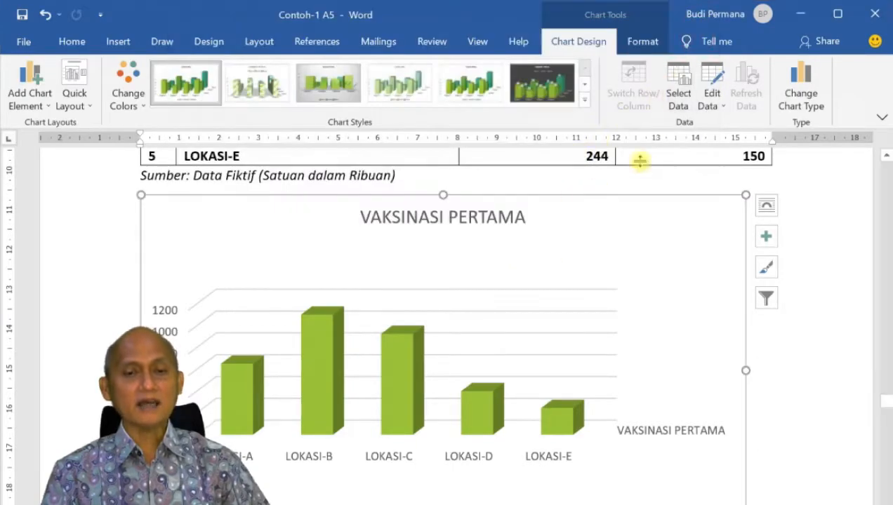
Extend the chart data range to A1:C6 so it includes VAKSINASI LENGKAP, then close the chart data window
left_click(670, 95)
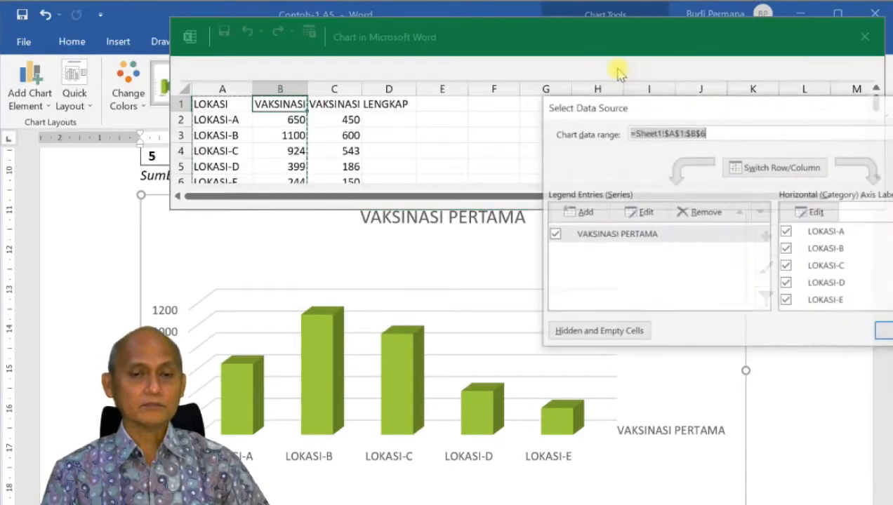
left_click_drag(666, 114, 484, 161)
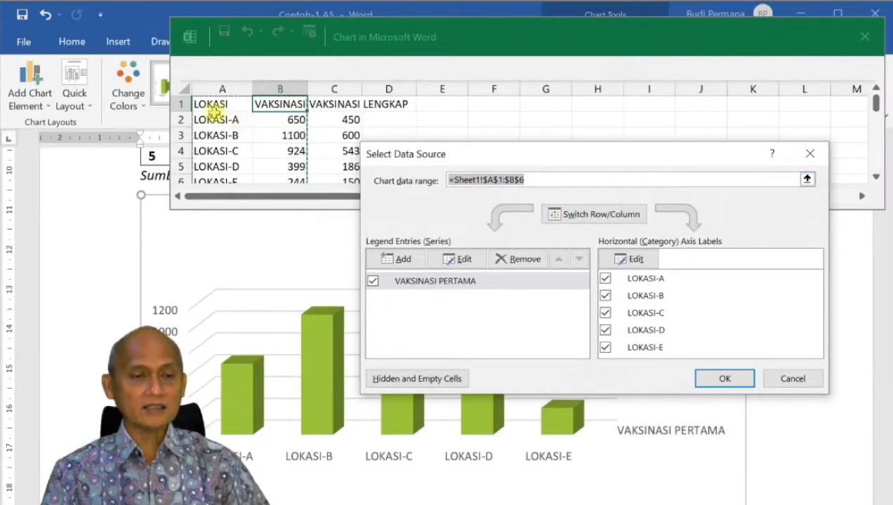
left_click_drag(210, 105, 335, 184)
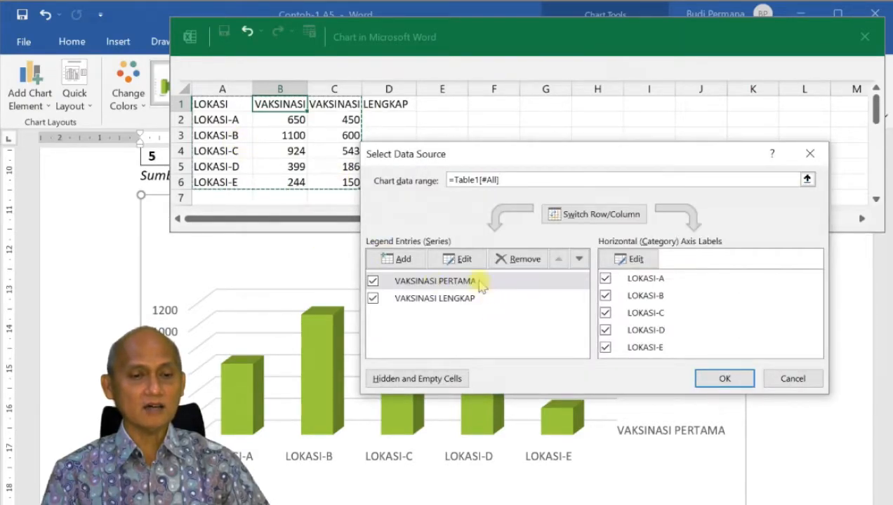
left_click(723, 379)
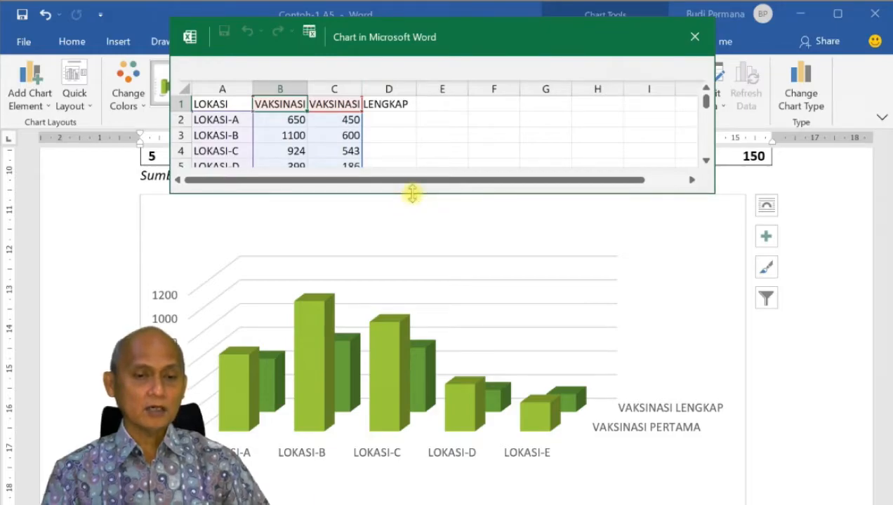
left_click(412, 211)
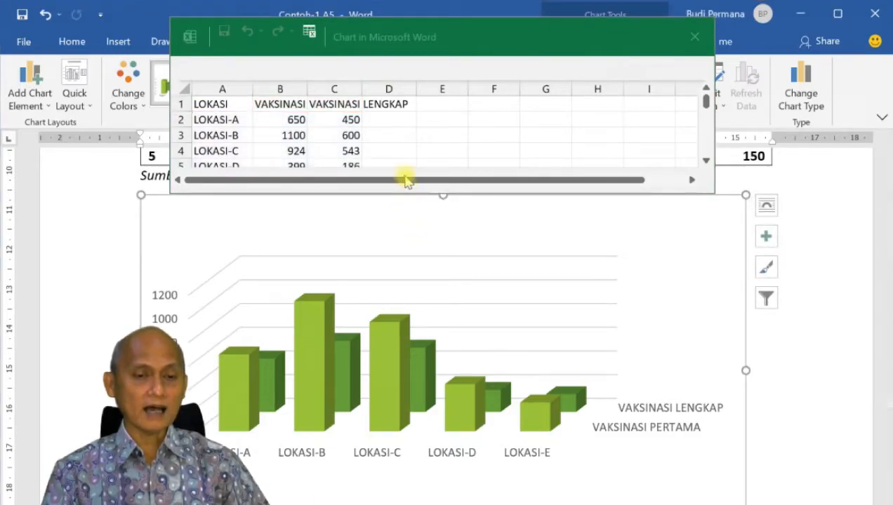
left_click(407, 180)
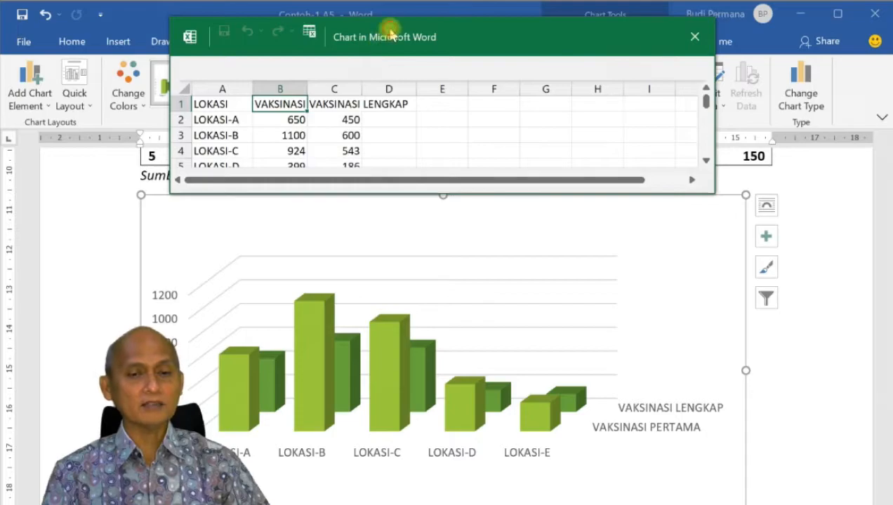
left_click_drag(391, 35, 388, 54)
left_click(650, 43)
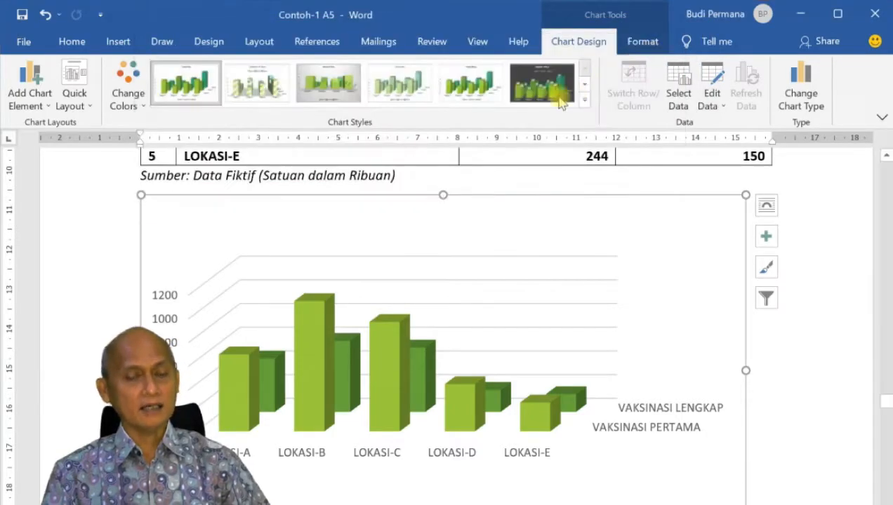
Switch the chart's rows and columns so LOKASI-A to LOKASI-E become the series, and move the data sheet aside
left_click(680, 85)
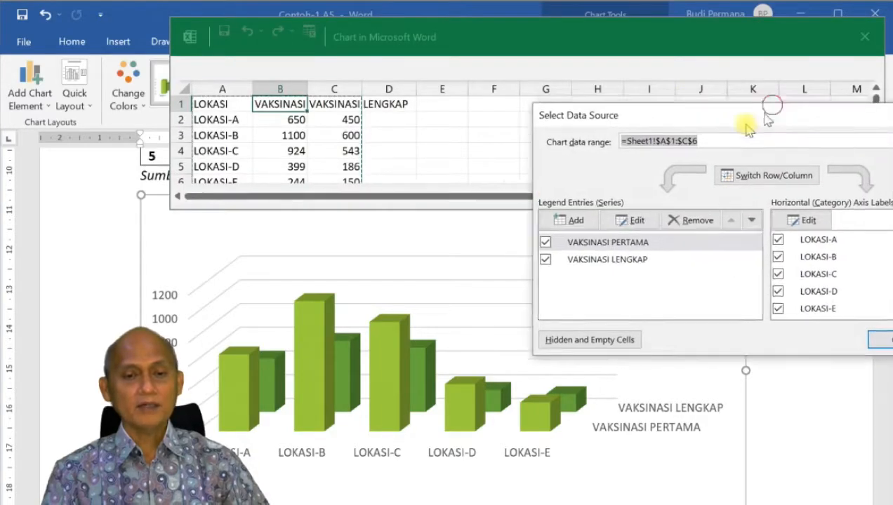
left_click_drag(765, 118, 565, 149)
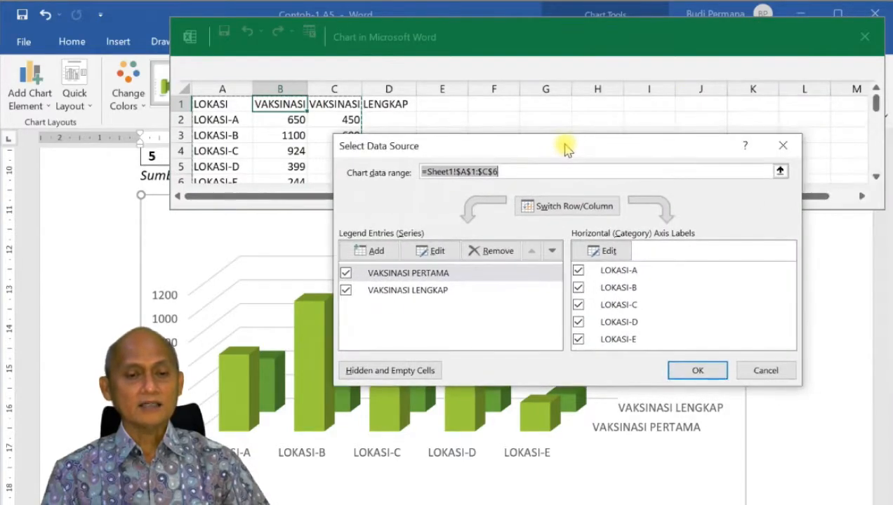
left_click(577, 213)
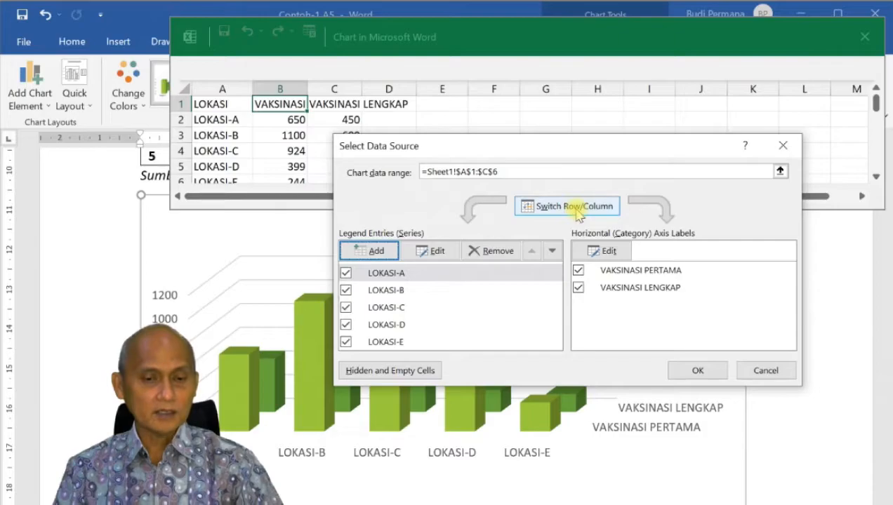
left_click(695, 370)
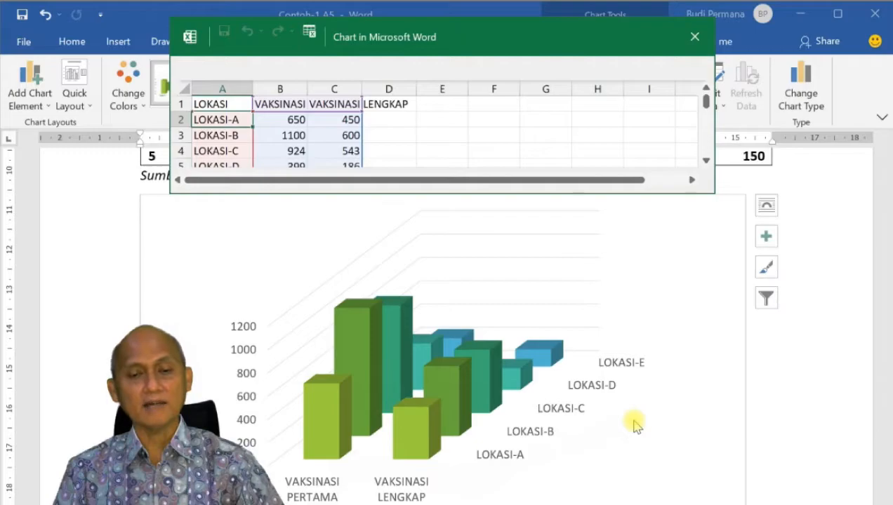
left_click_drag(557, 45, 488, 73)
Switch the rows and columns back so VAKSINASI PERTAMA and VAKSINASI LENGKAP are the series, and close the data window
left_click(678, 76)
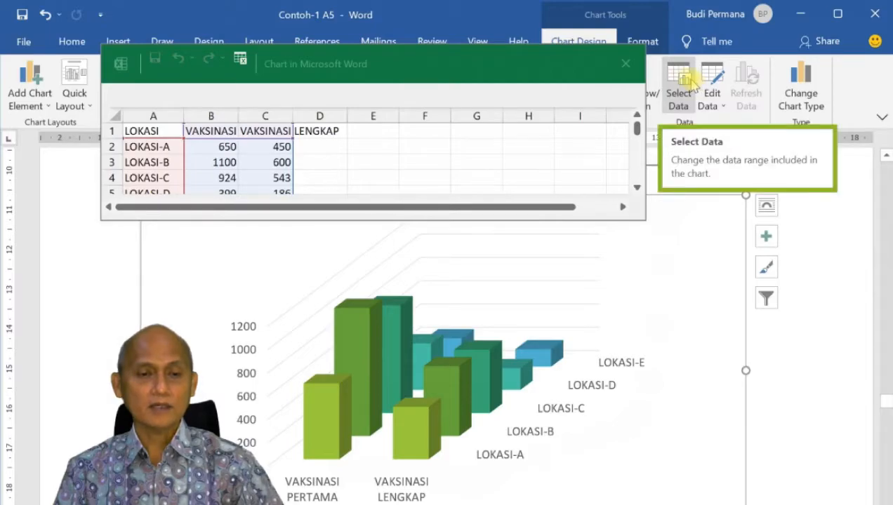
left_click(692, 83)
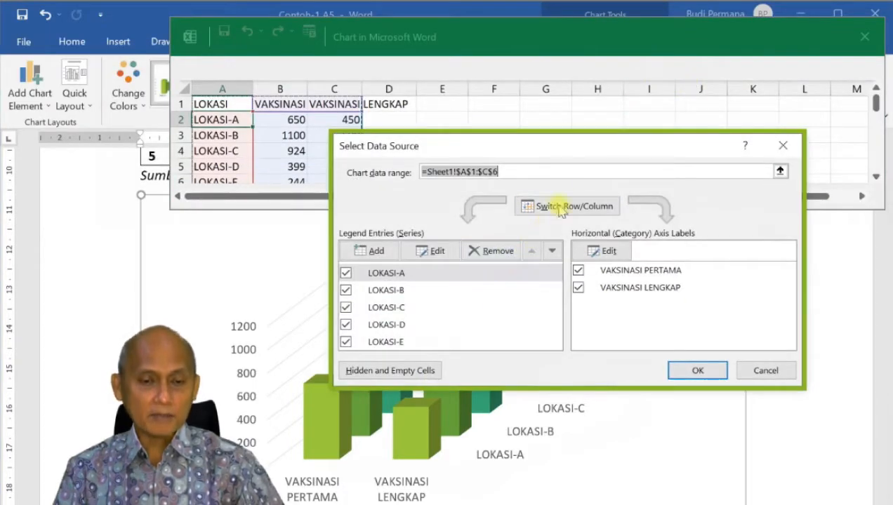
left_click(561, 208)
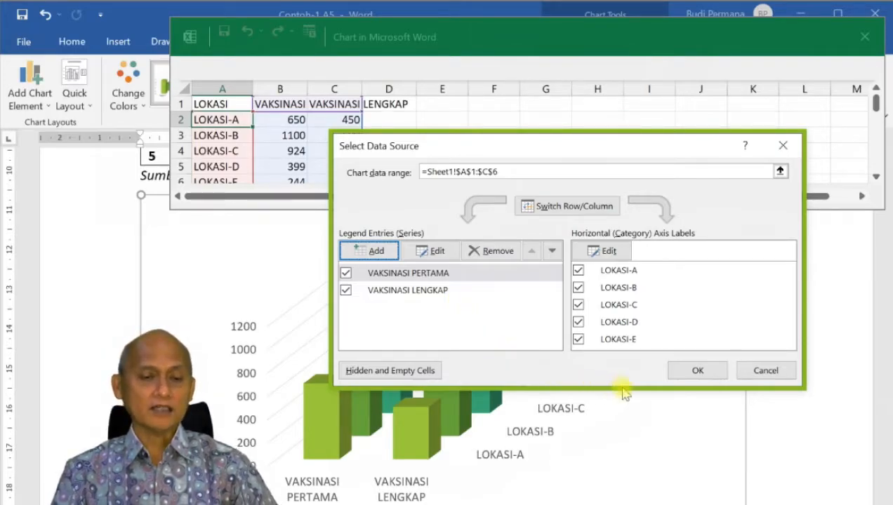
left_click(709, 375)
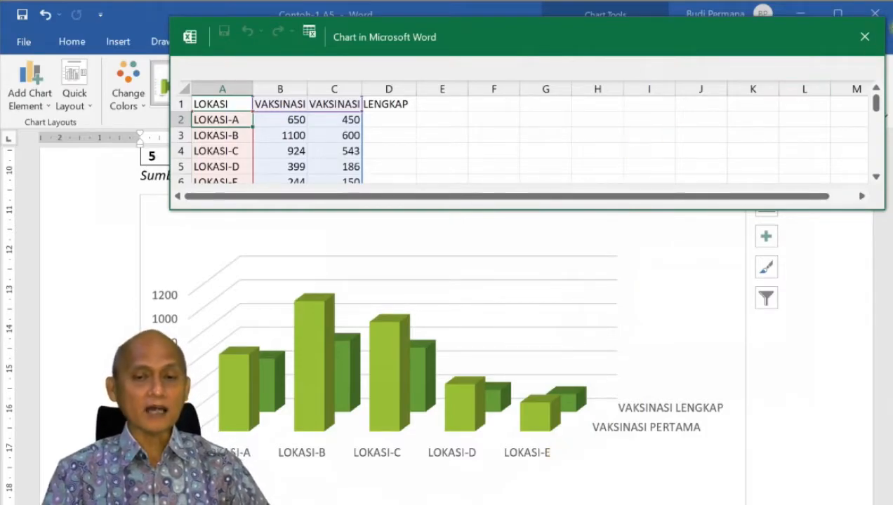
left_click(865, 36)
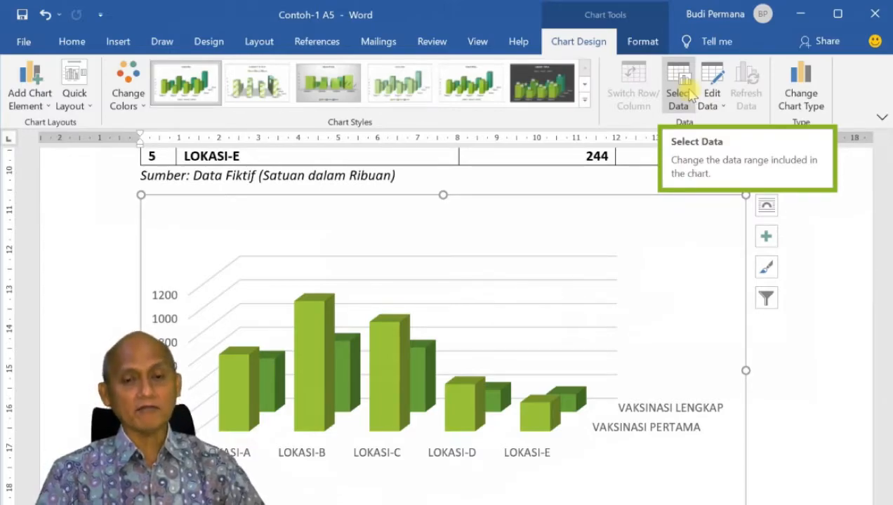
Change the vaccination chart's type to 3-D Clustered Bar and view the whole chart
left_click(798, 83)
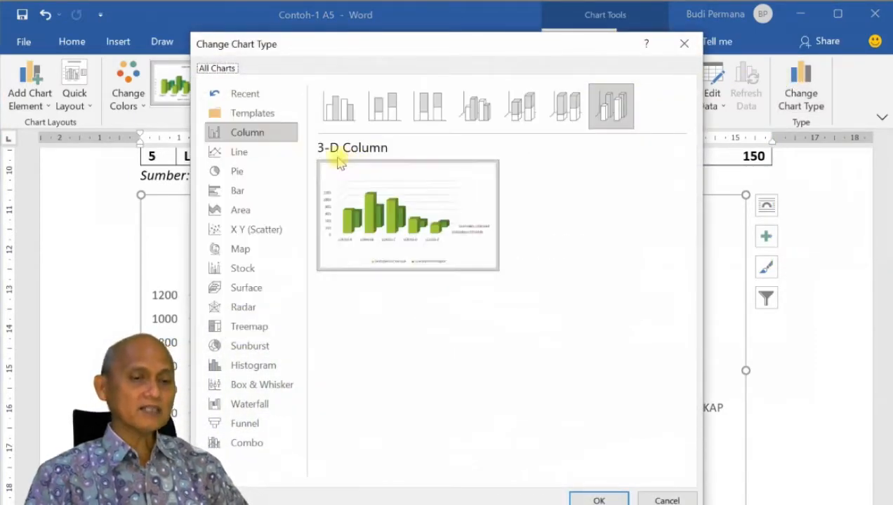
left_click(239, 194)
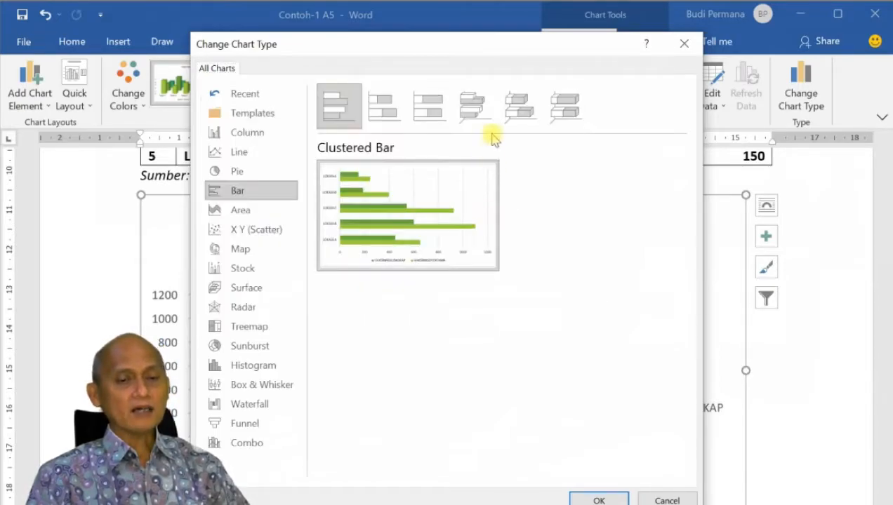
left_click(476, 116)
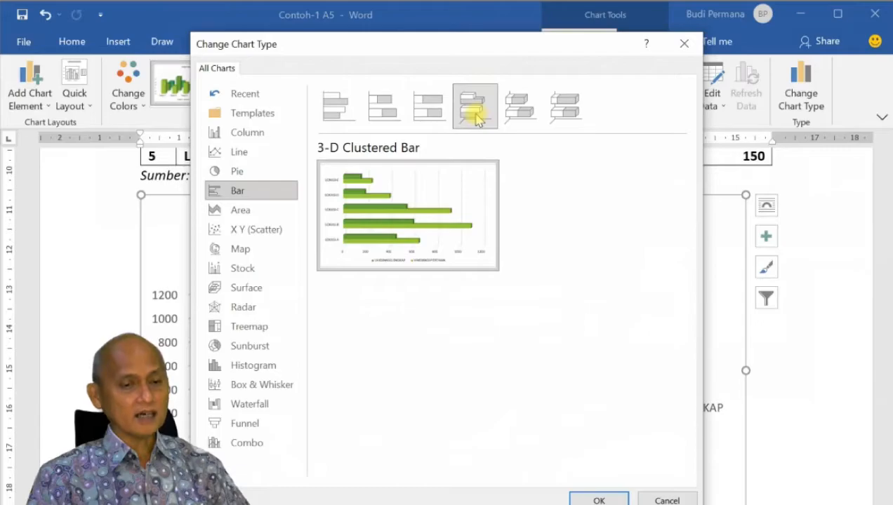
left_click(597, 499)
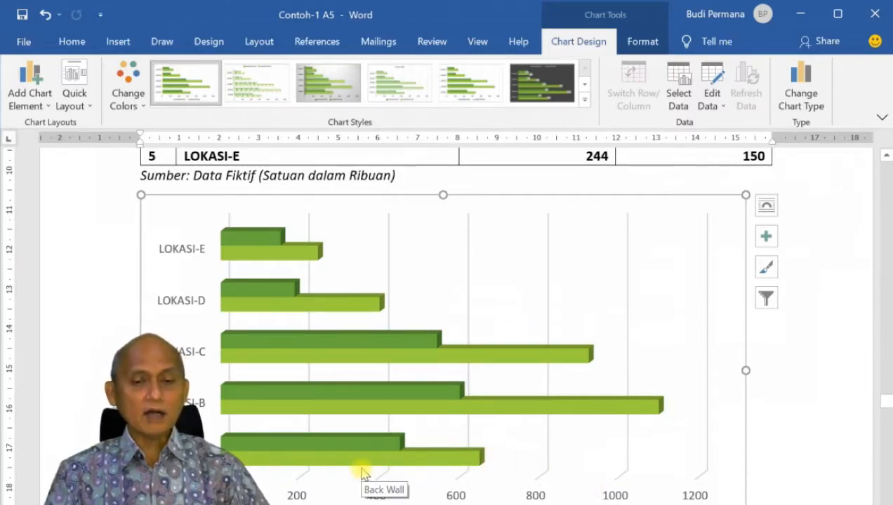
scroll(542, 428, "down", 1)
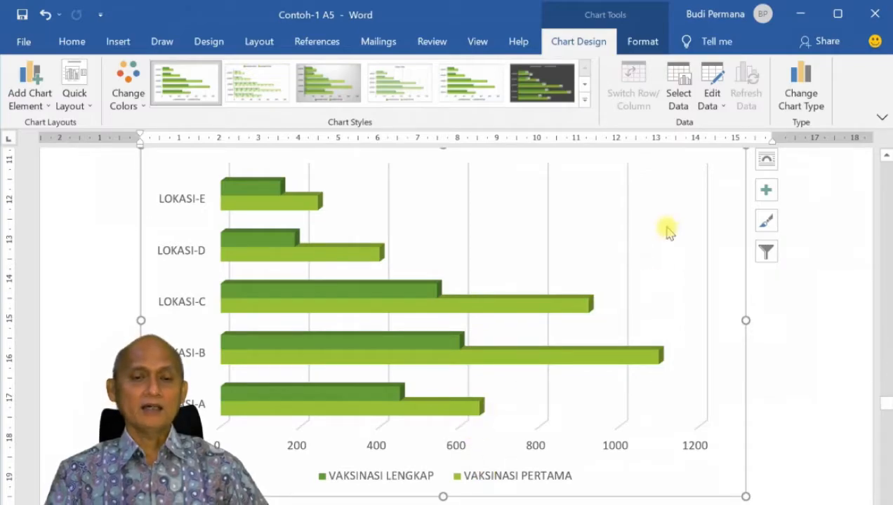
Preview the Line, Area and Pie chart types for the vaccination chart, including 3-D Line, 3-D Area and 100% Stacked Area
left_click(798, 97)
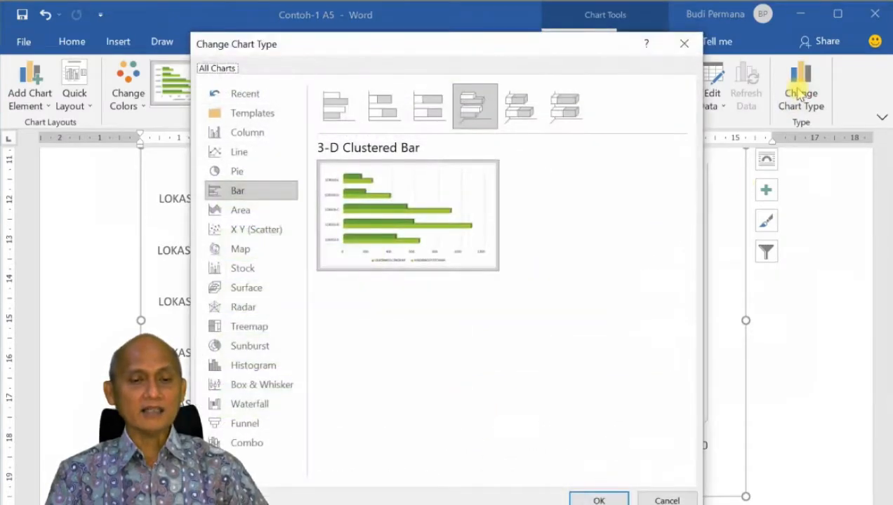
left_click(237, 155)
left_click(614, 114)
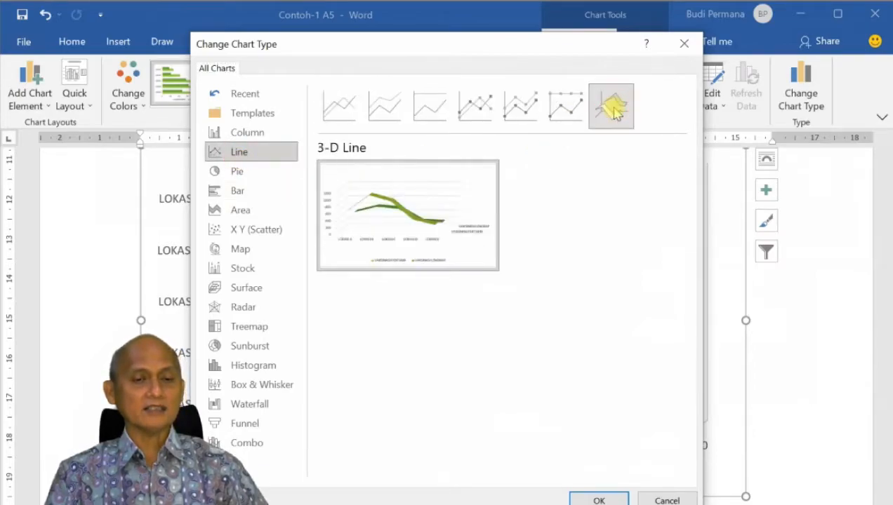
left_click(566, 111)
left_click(520, 110)
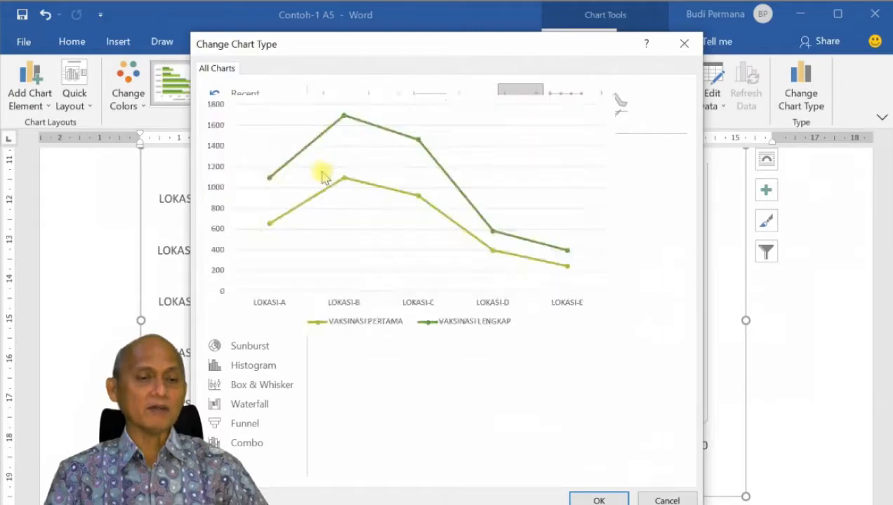
left_click(254, 212)
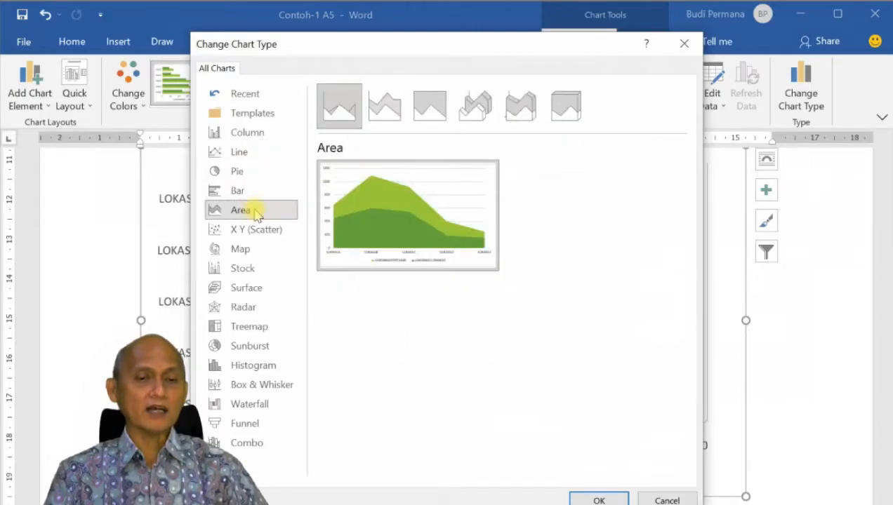
left_click(476, 107)
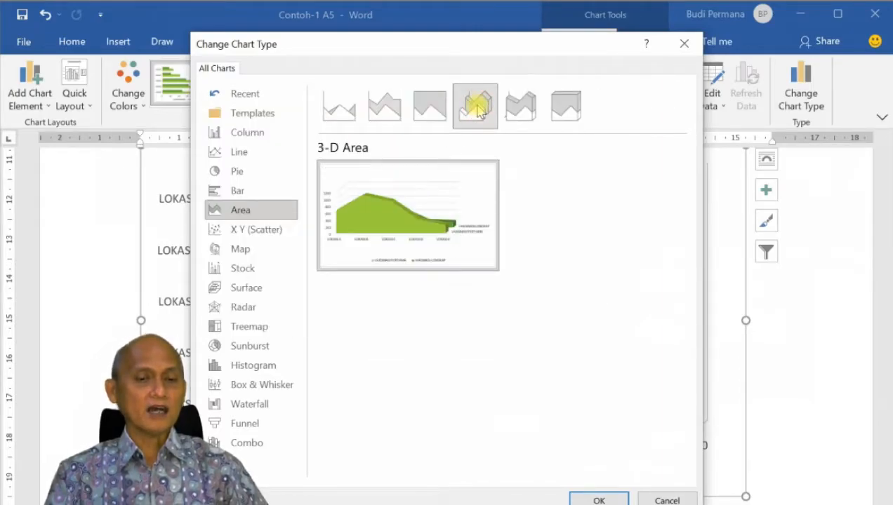
left_click(426, 111)
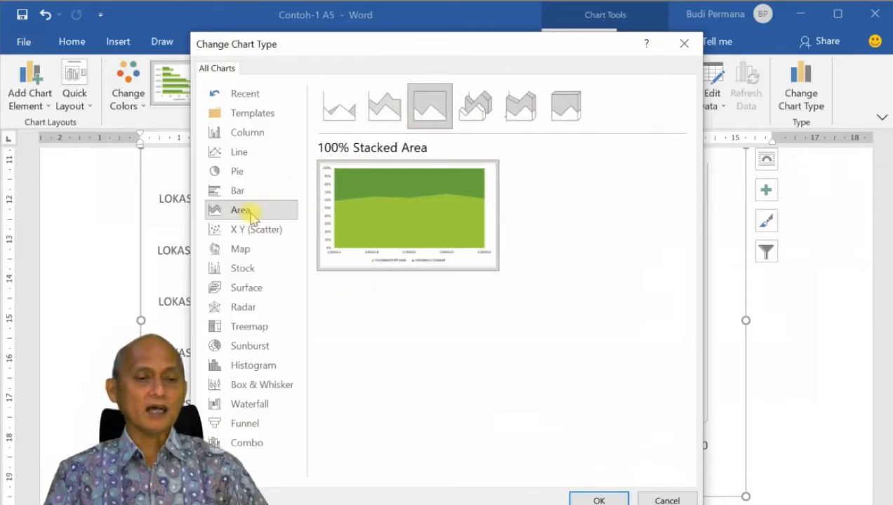
left_click(242, 173)
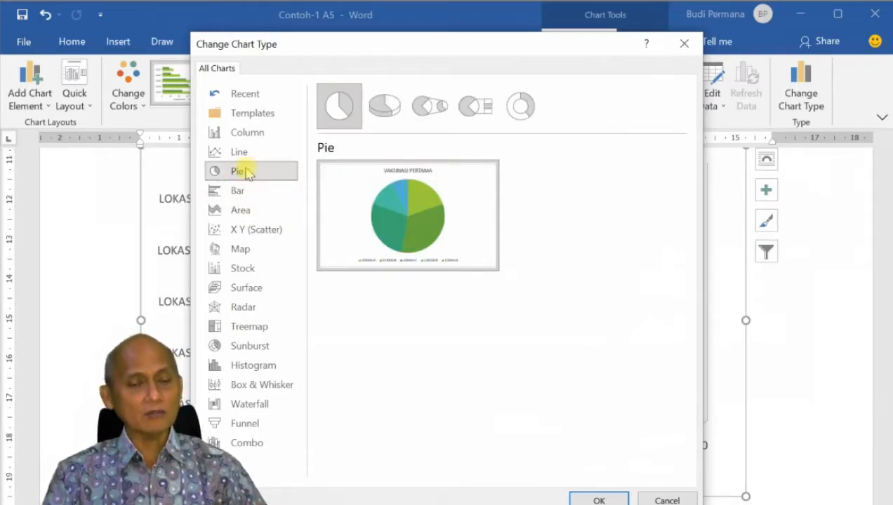
Change the vaccination chart's type to 3-D Column
left_click(268, 137)
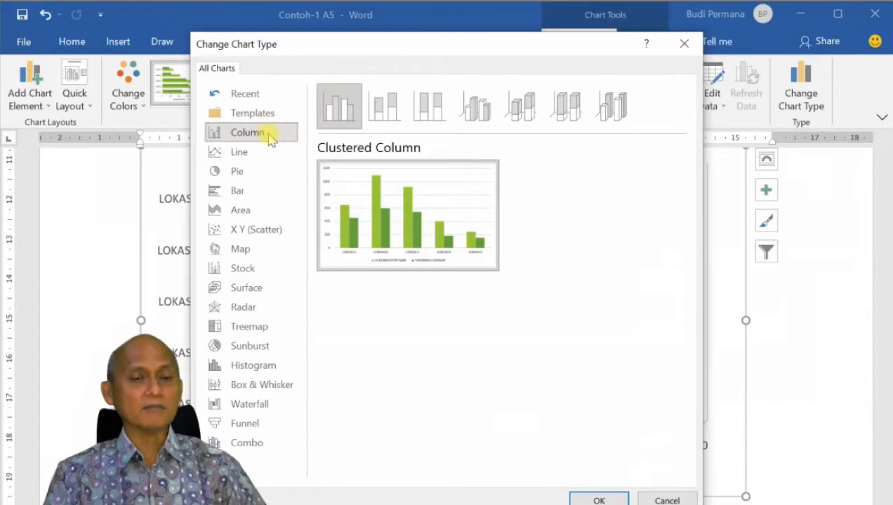
left_click(609, 105)
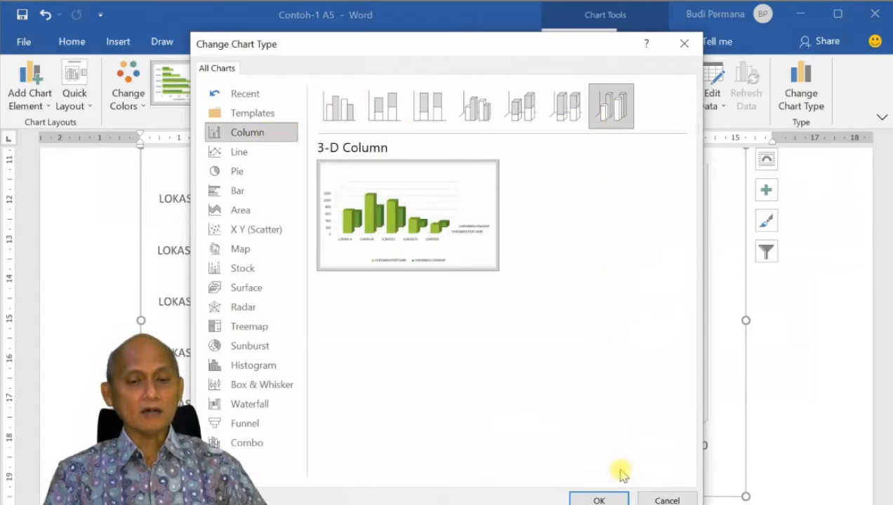
left_click(600, 500)
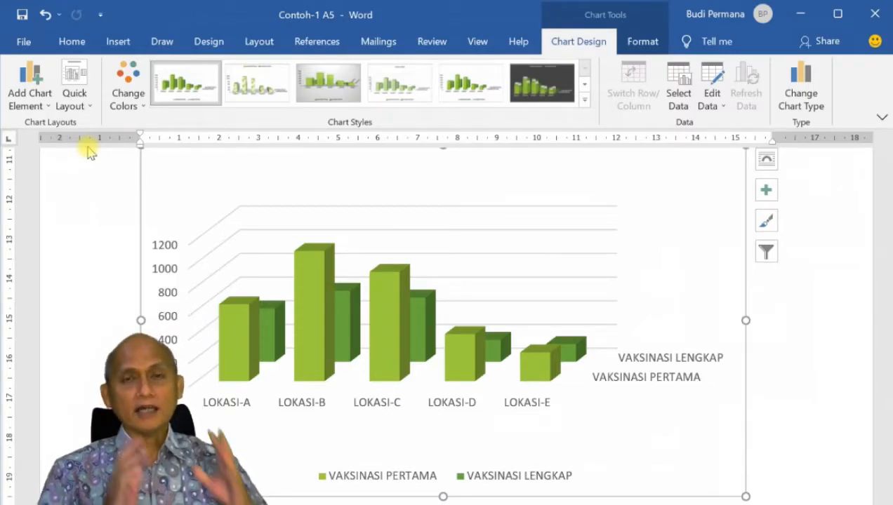
Recolor the chart with the fourth Colorful palette, which starts with light blue
left_click(143, 105)
left_click_drag(278, 218, 291, 185)
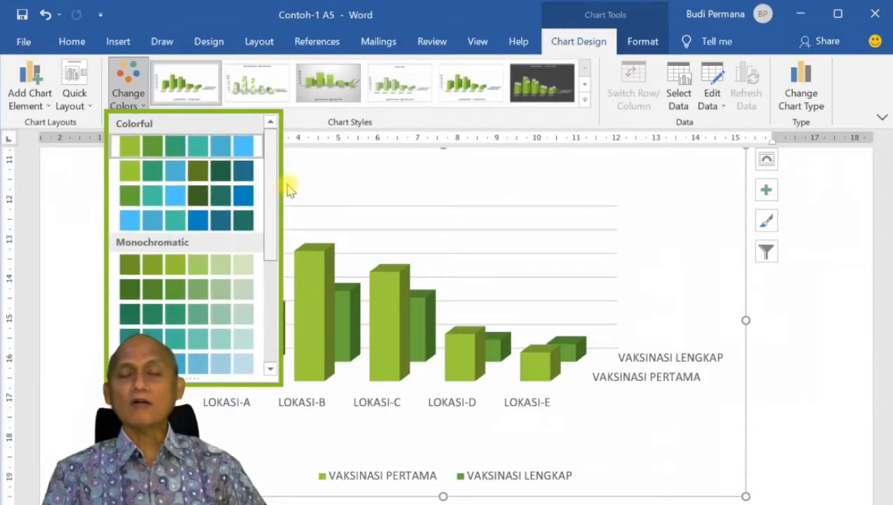
left_click(240, 146)
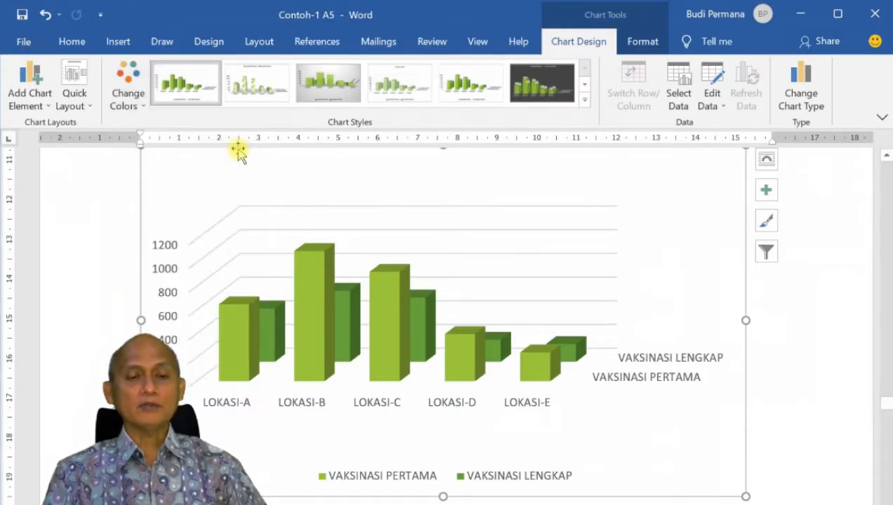
left_click(141, 112)
left_click(206, 221)
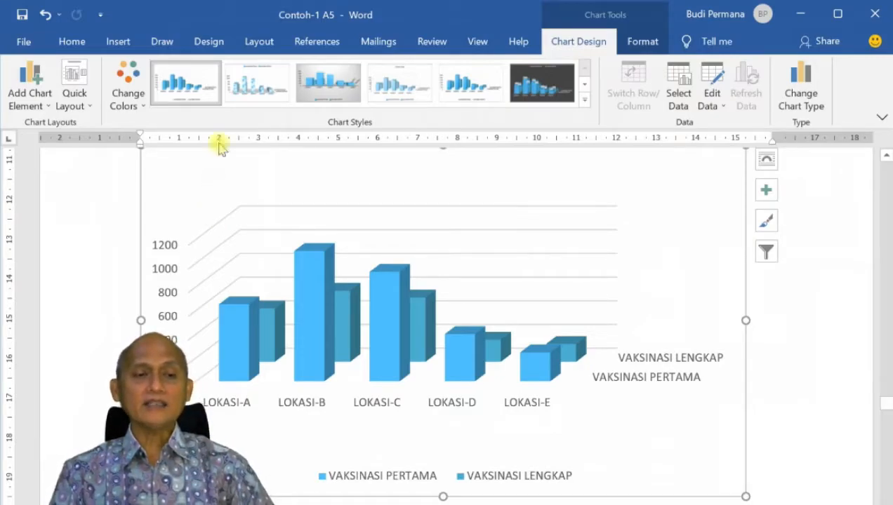
Browse the document themes and apply the Office 2007 - 2010 color scheme to the document
left_click(209, 43)
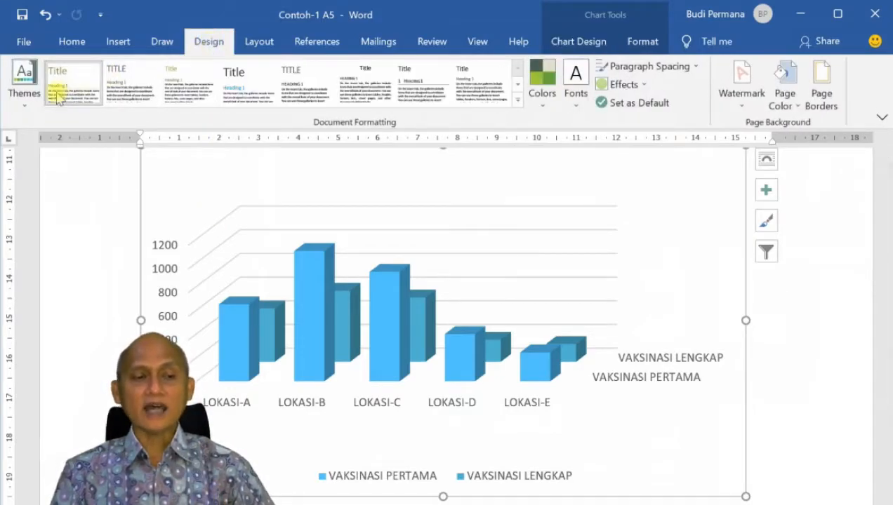
left_click(25, 102)
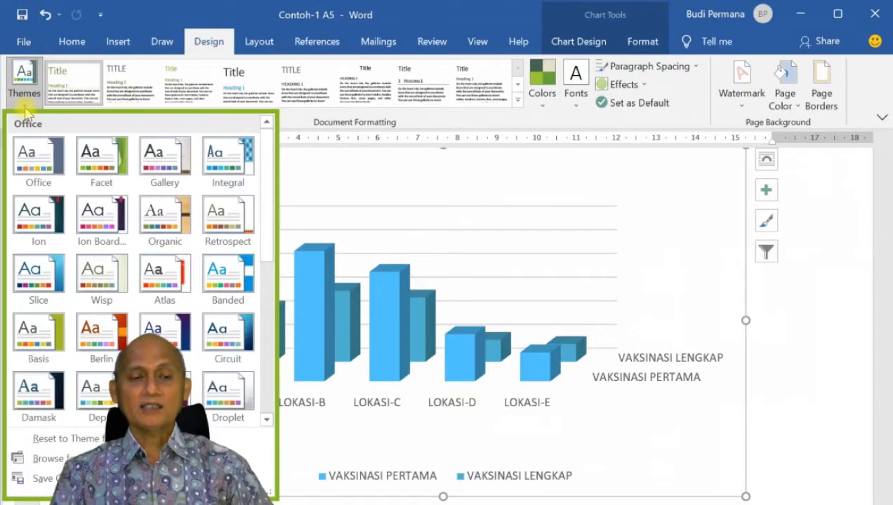
left_click(543, 109)
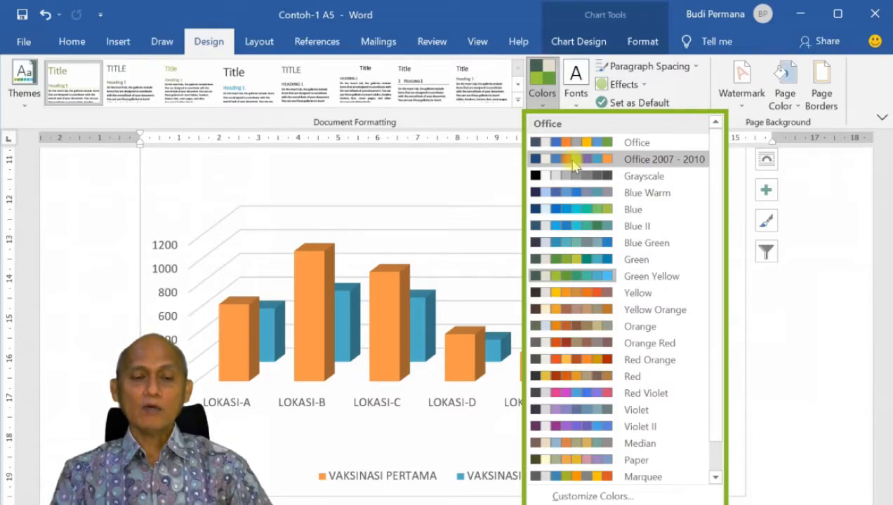
left_click(574, 165)
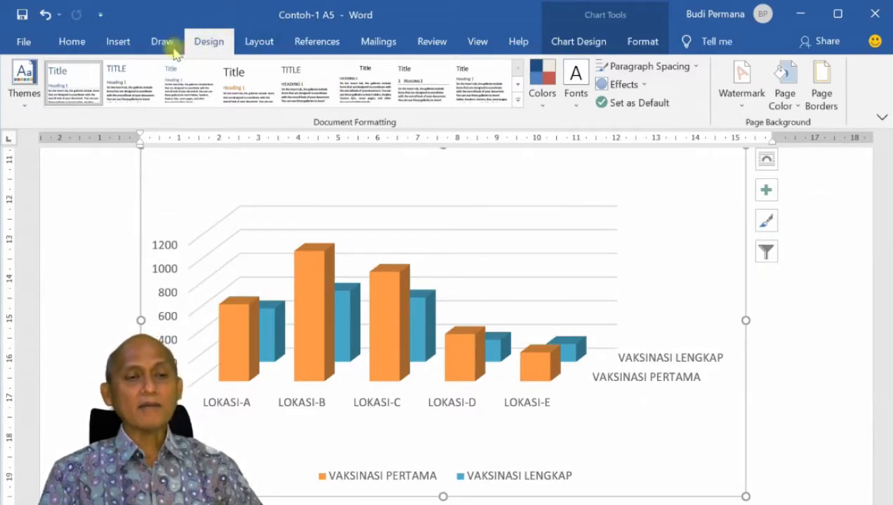
Recolor the chart with the second Colorful palette, which starts with blue, green and teal
left_click(574, 42)
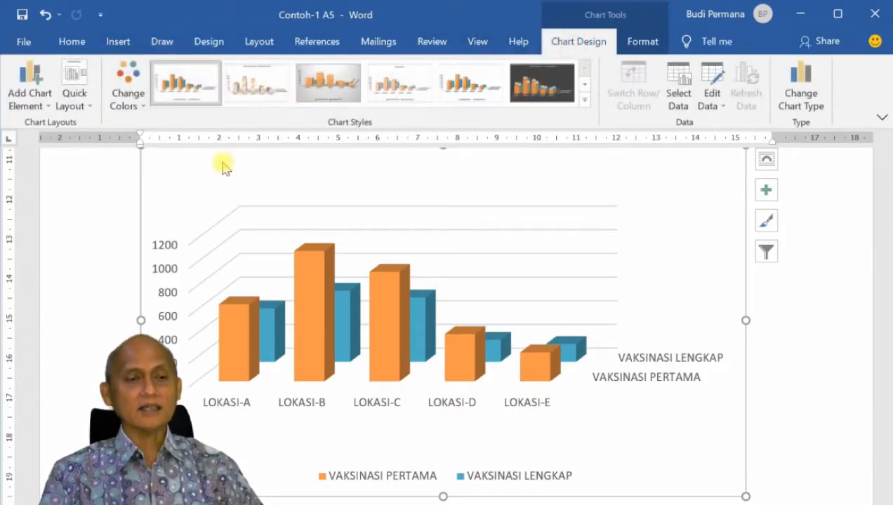
left_click(140, 97)
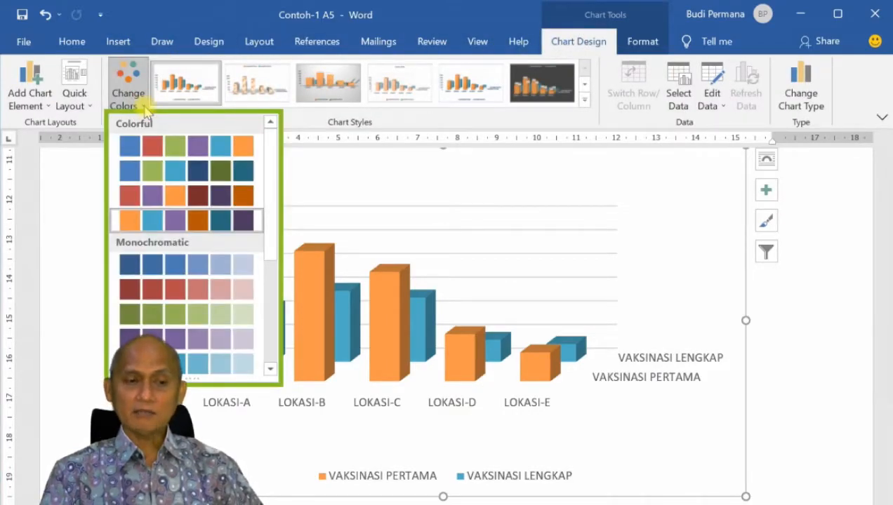
left_click(163, 175)
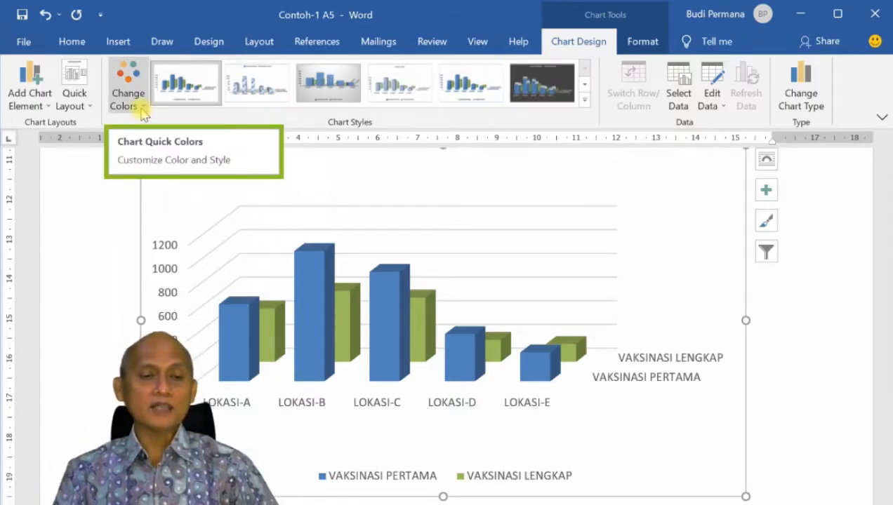
Try chart Styles 2, 3, 4 and 5 on the vaccination chart and settle on Style 11
left_click(584, 104)
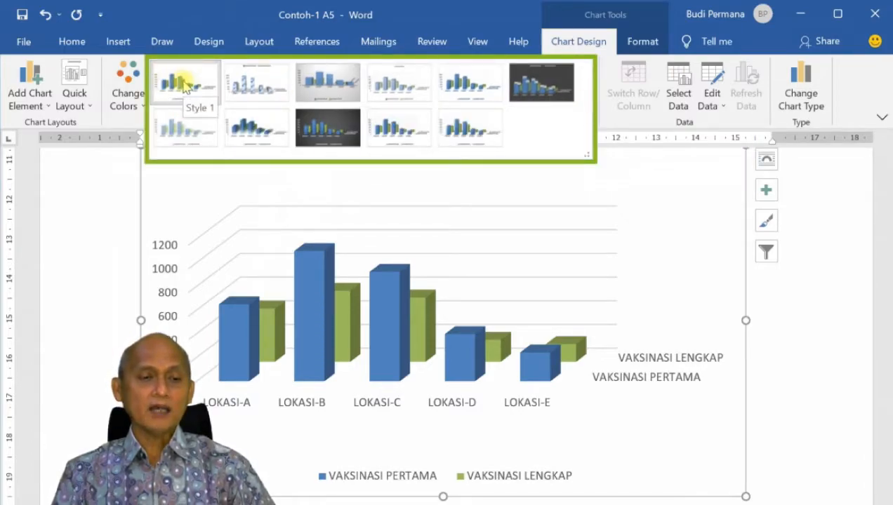
left_click(252, 84)
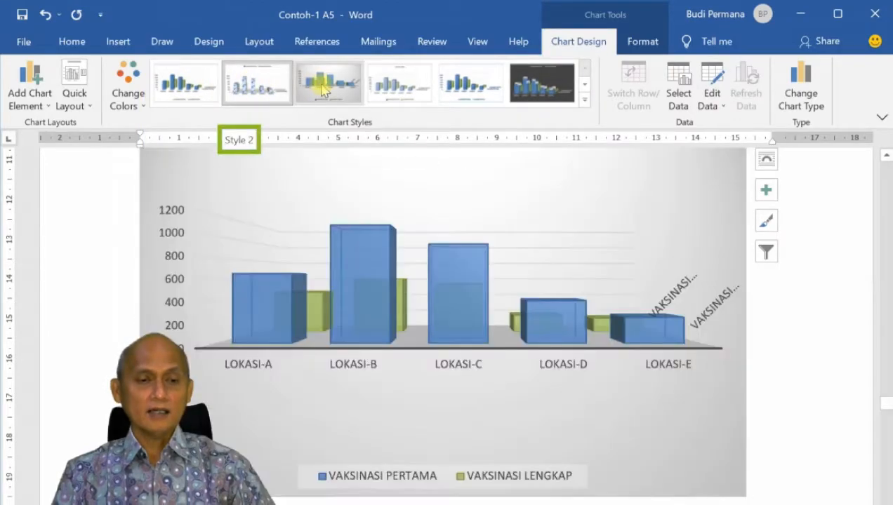
left_click(328, 83)
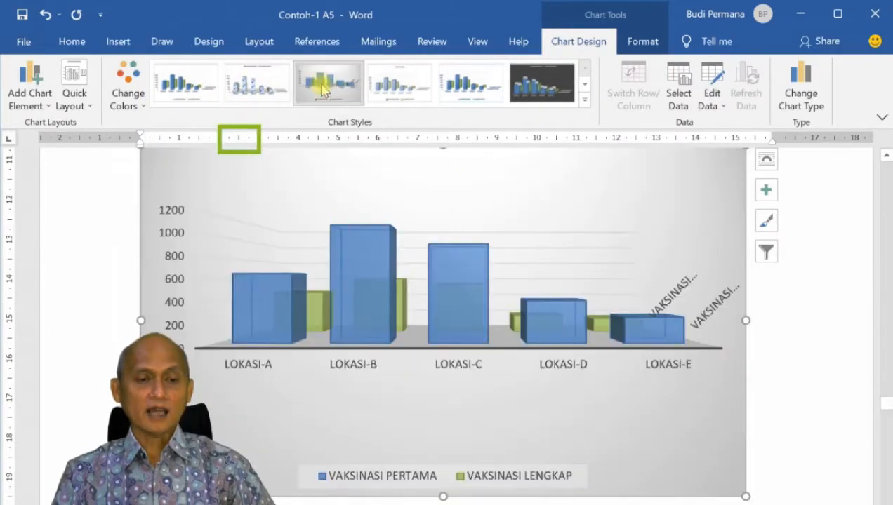
left_click(398, 90)
left_click(469, 84)
left_click(583, 103)
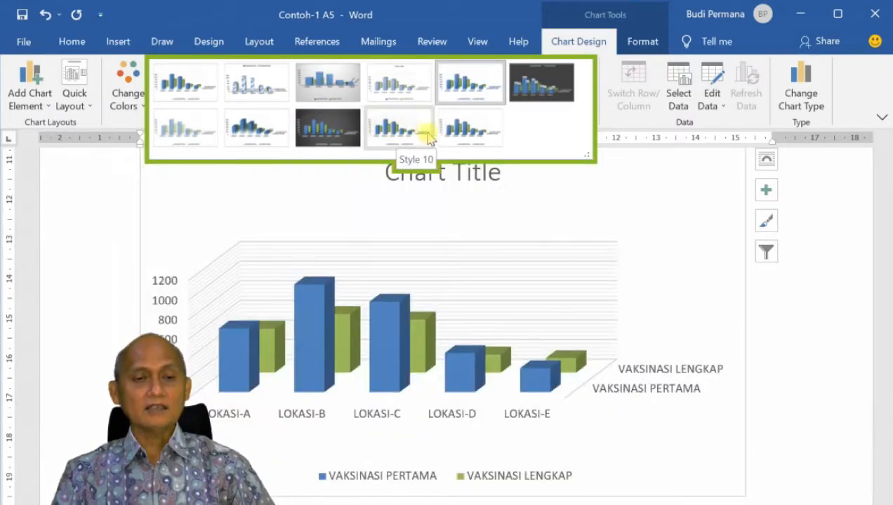
left_click(465, 133)
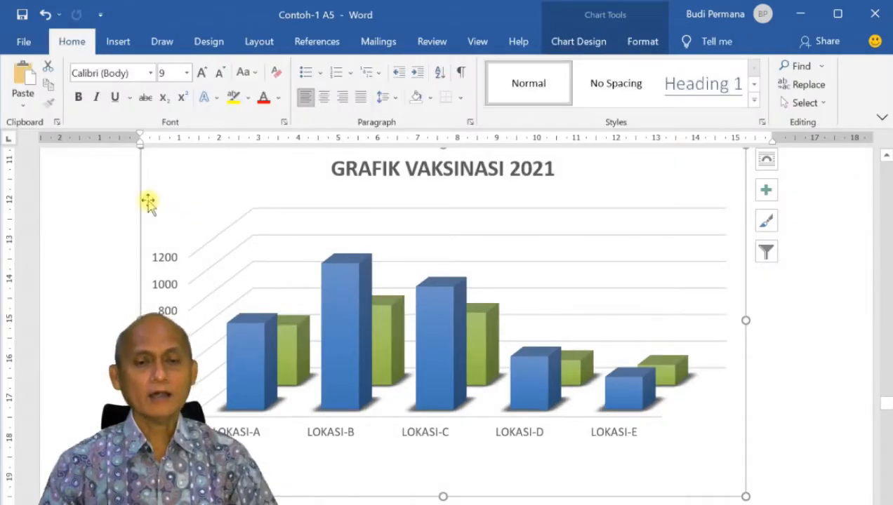
Review the color palettes, chart styles and quick layouts available for the vaccination chart without applying any
left_click(588, 44)
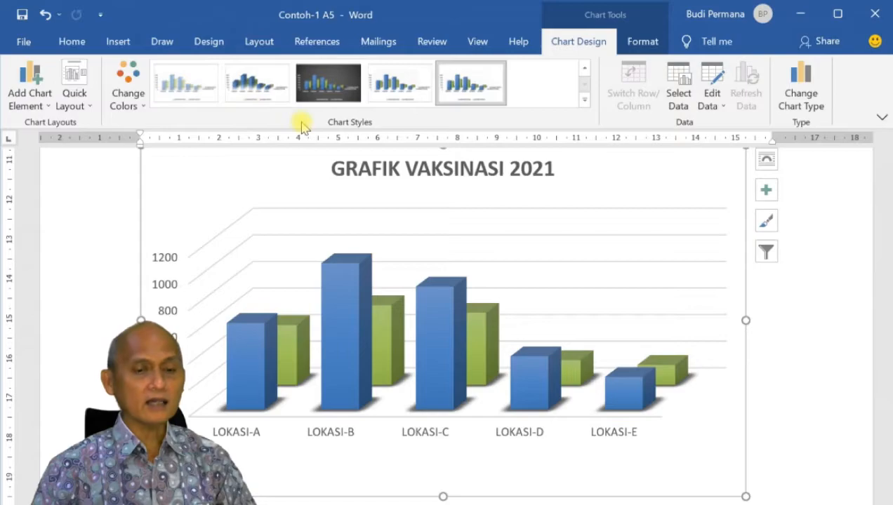
left_click(136, 109)
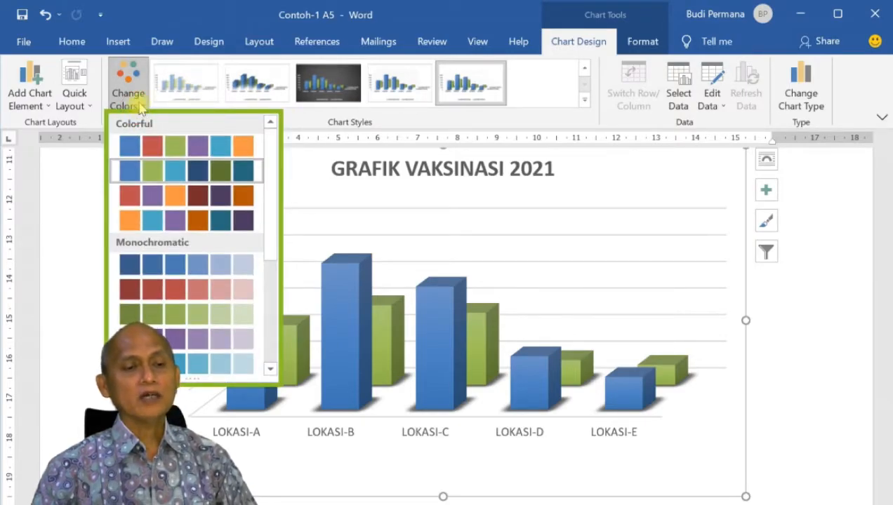
left_click(137, 106)
left_click(581, 100)
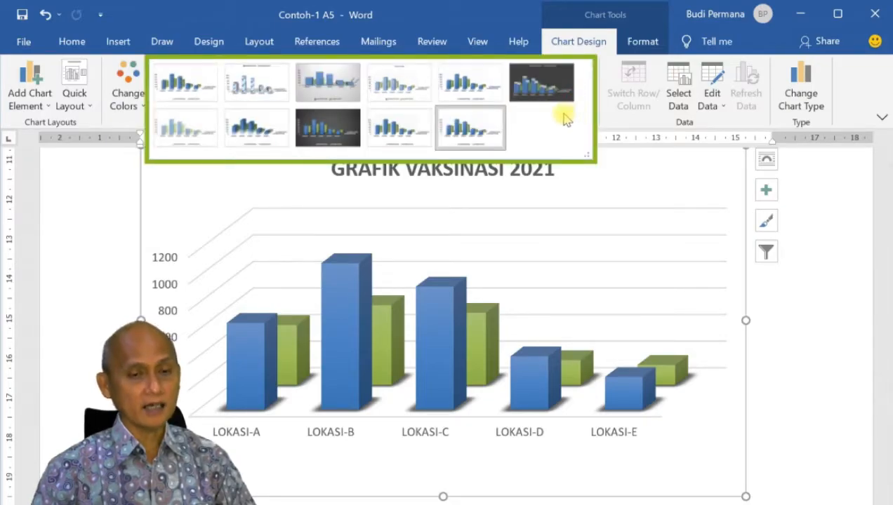
left_click(200, 27)
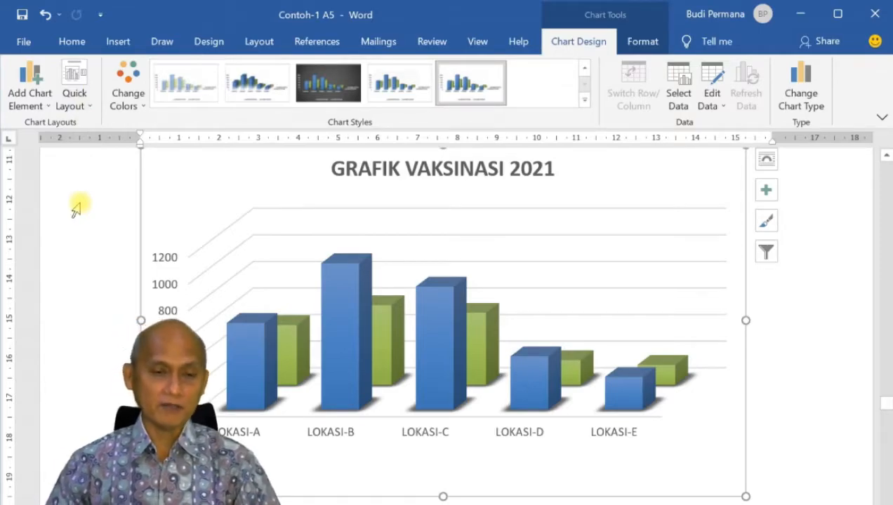
left_click(89, 104)
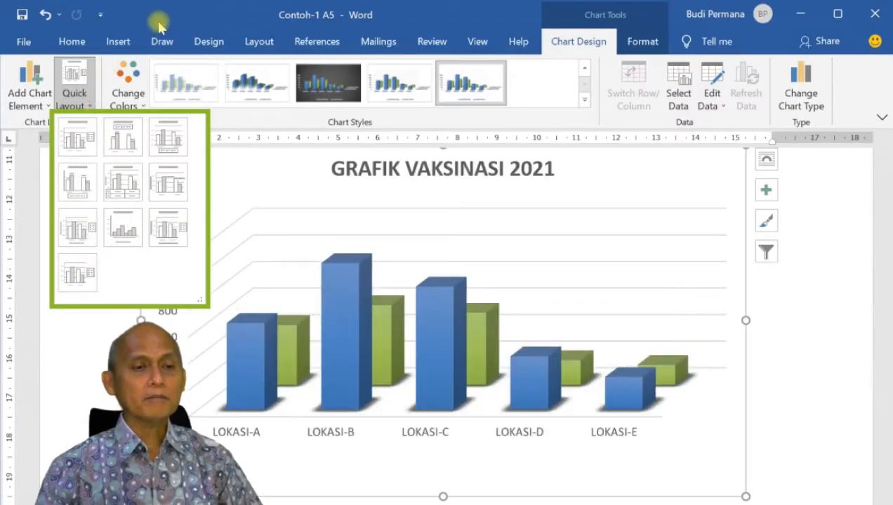
left_click(158, 21)
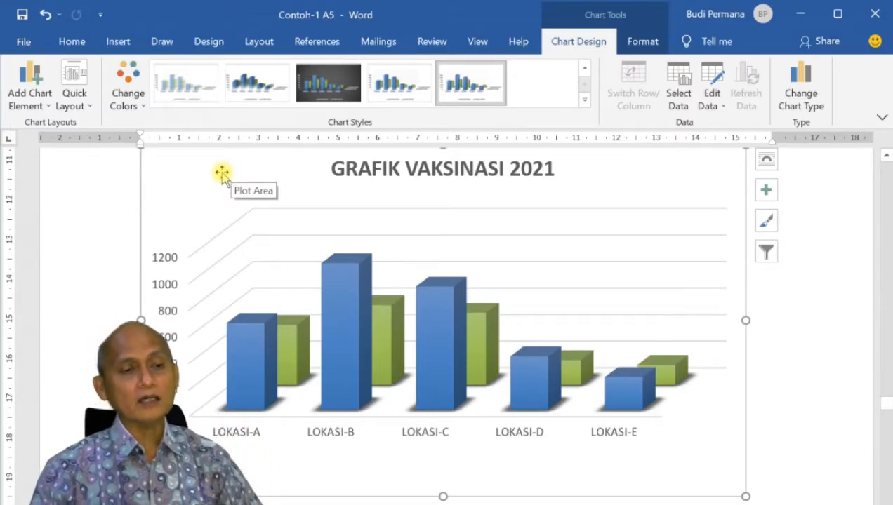
Remove the title "GRAFIK VAKSINASI 2021" from the chart
left_click(47, 113)
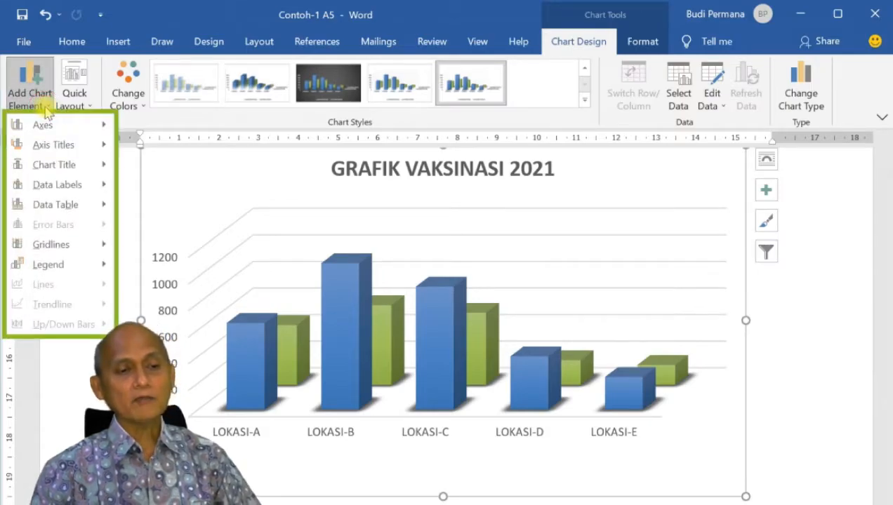
mouse_move(65, 171)
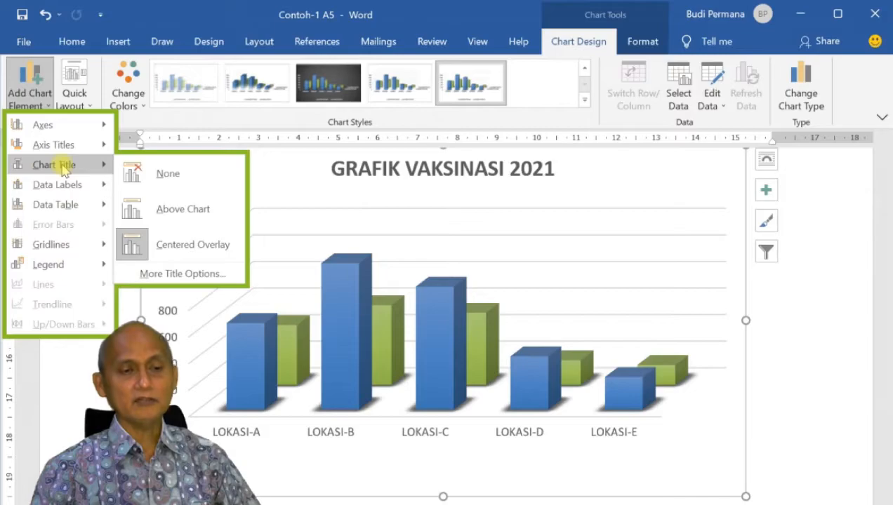
left_click(144, 173)
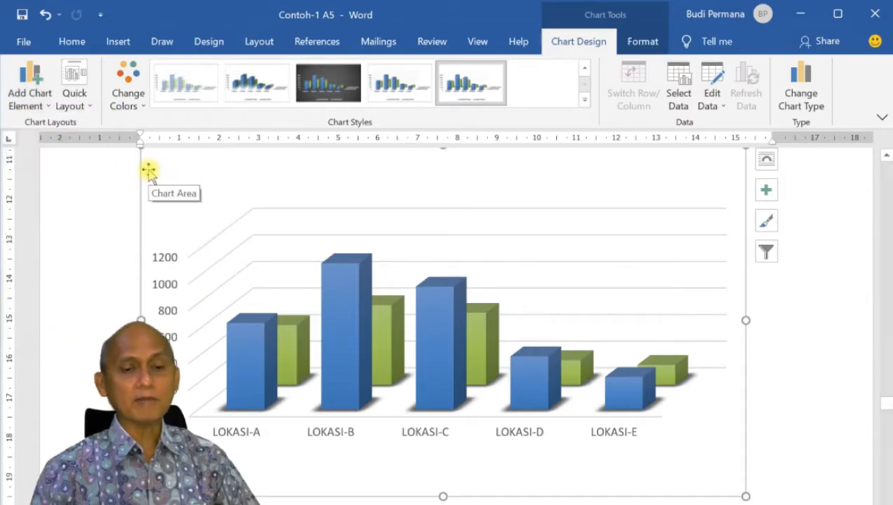
Add a new chart title with the Above Chart placement
left_click(45, 107)
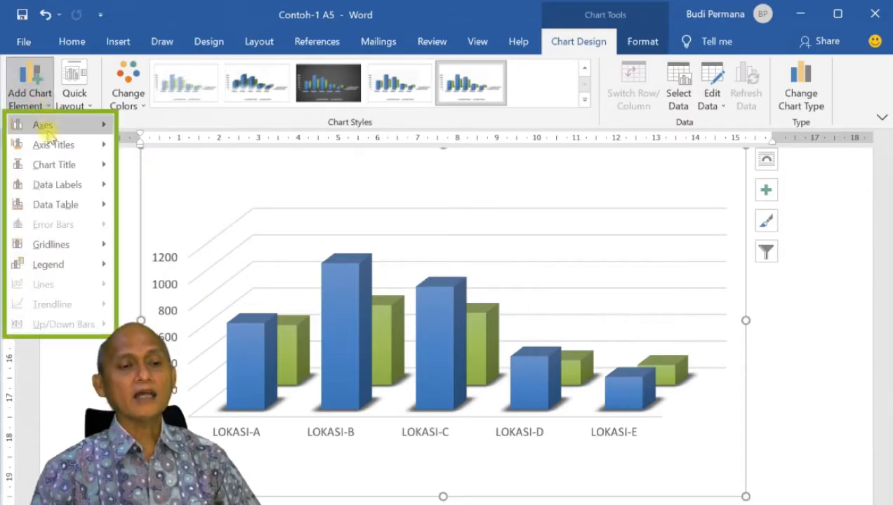
mouse_move(59, 171)
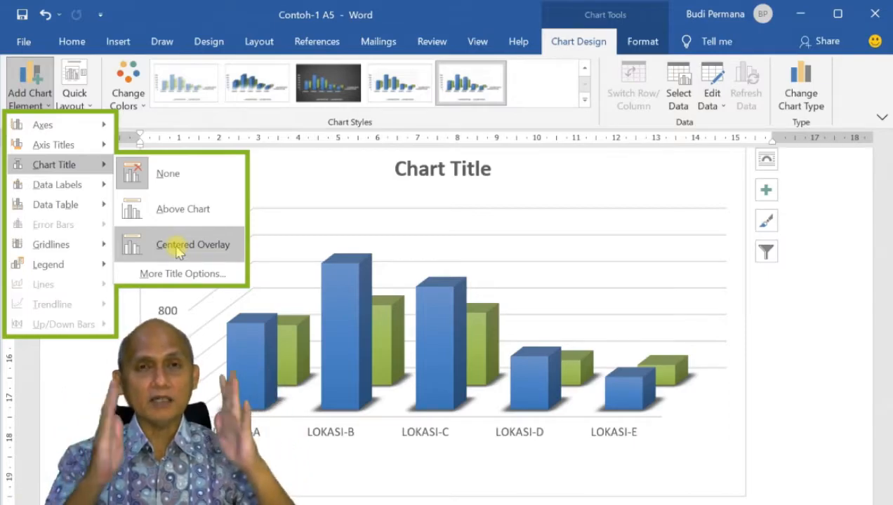
left_click(184, 210)
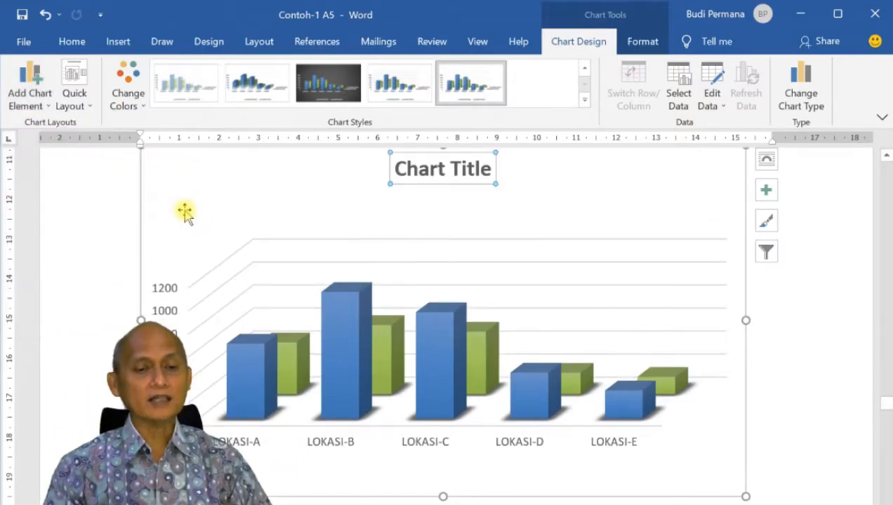
Replace the placeholder text of the chart title with "GRAFIK VAKSINASI"
left_click(483, 169)
key("Right")
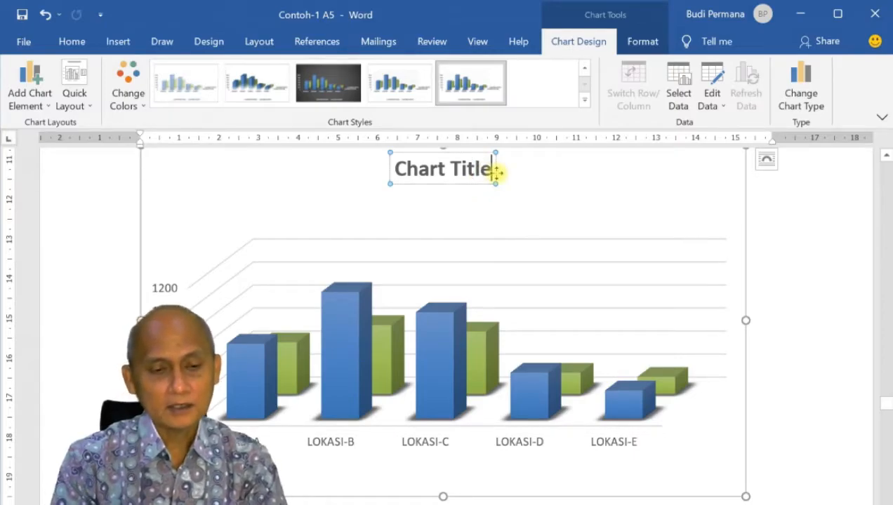
key("BackSpace")
key("BackSpace")
key("BackSpace")
key("BackSpace")
key("BackSpace")
key("BackSpace")
key("BackSpace")
key("BackSpace")
key("BackSpace")
key("BackSpace")
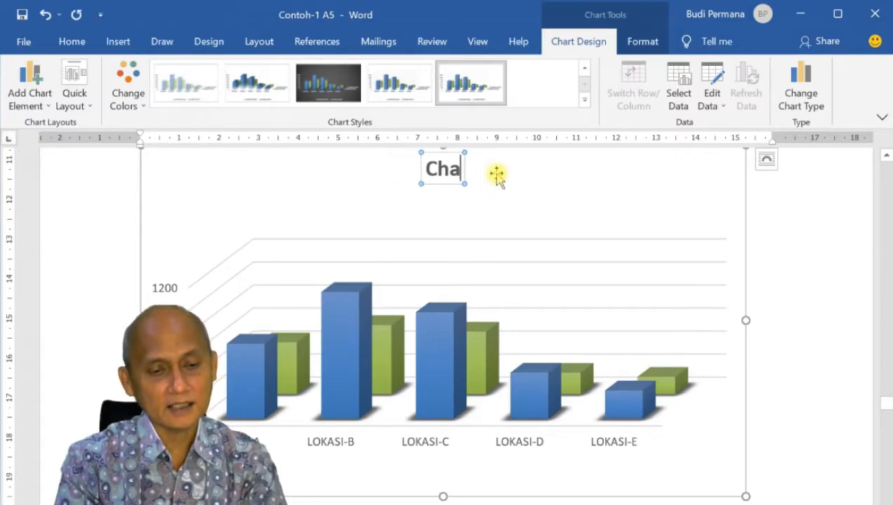
key("BackSpace")
type("grafik")
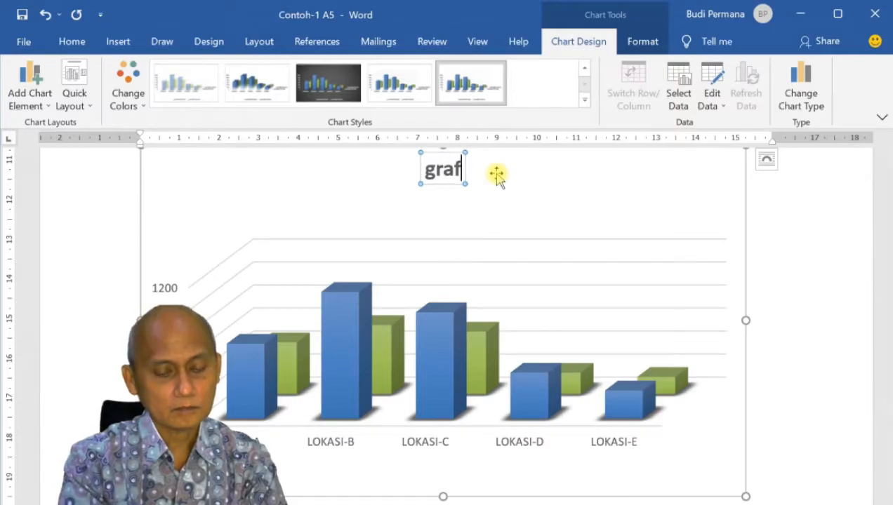
key("BackSpace")
key("BackSpace")
key("BackSpace")
key("BackSpace")
key("BackSpace")
key("BackSpace")
type("GRAFIK ")
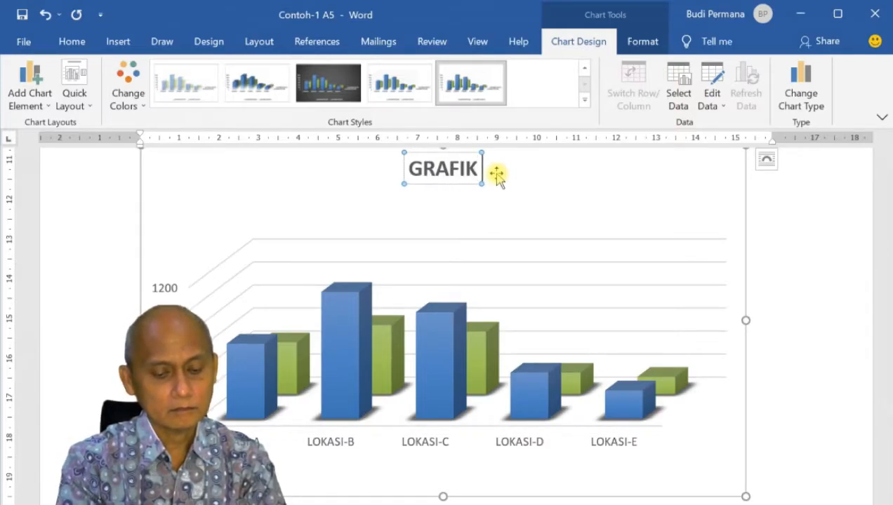
type("VAKSINASI")
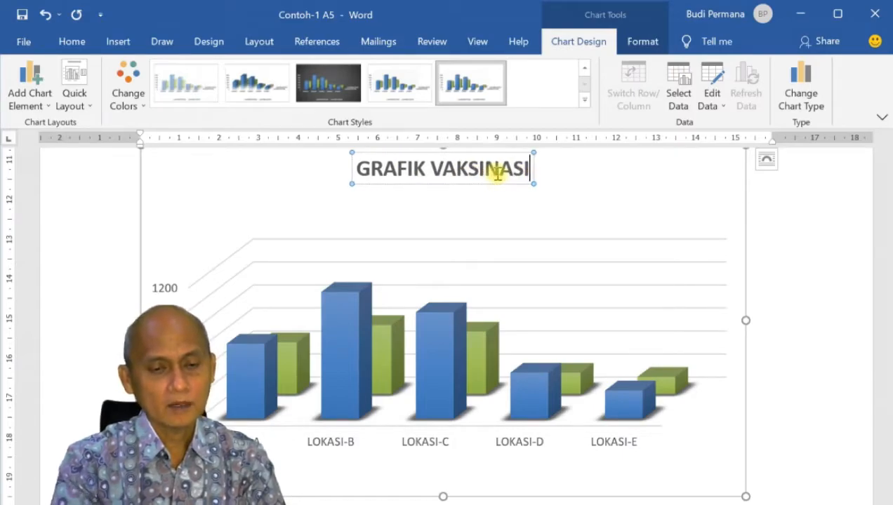
left_click(341, 202)
Change the placement of the chart title to Centered Overlay
left_click(389, 181)
left_click(29, 94)
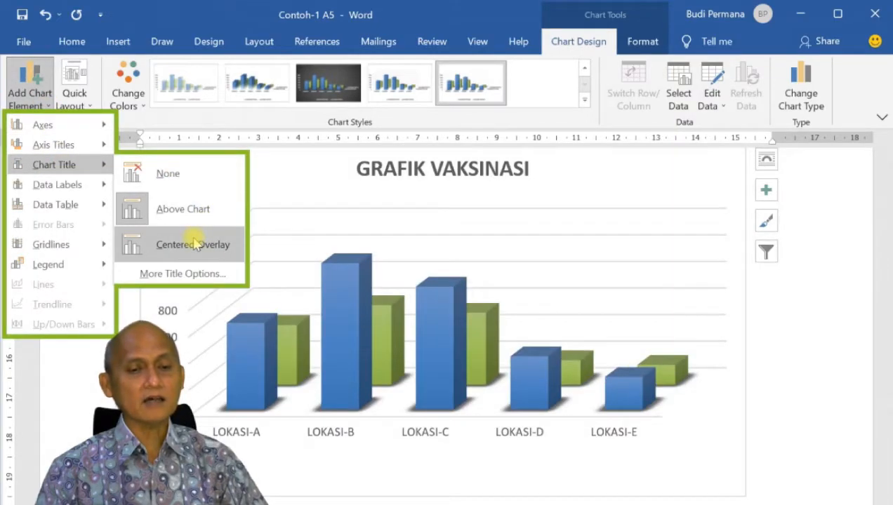
left_click(192, 240)
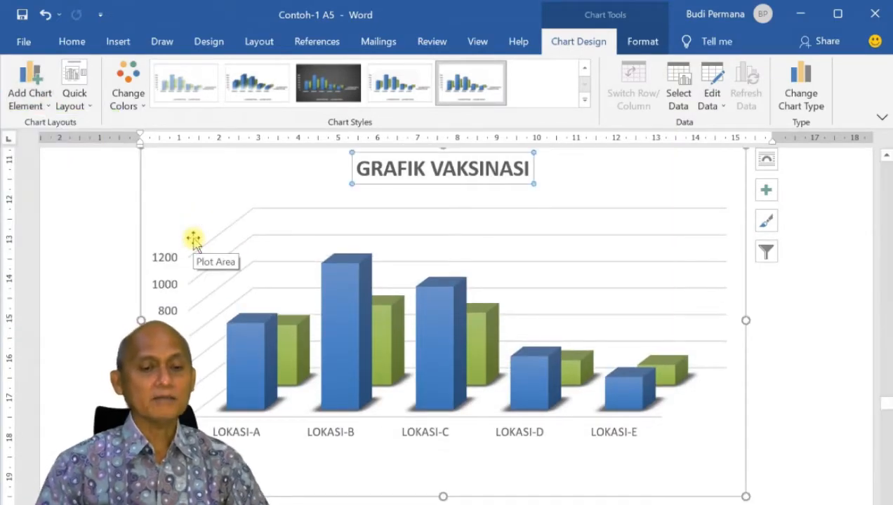
Add a legend with the Right placement to the vaccination chart and select it
left_click(49, 106)
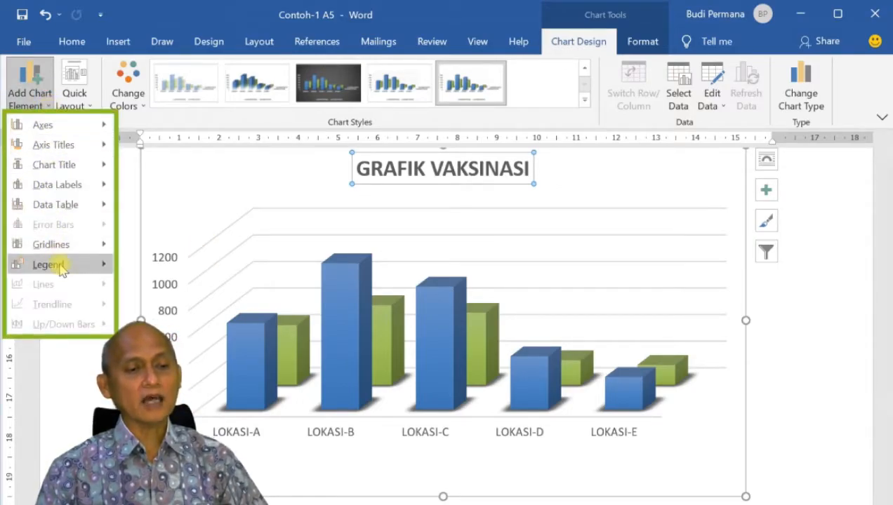
mouse_move(61, 270)
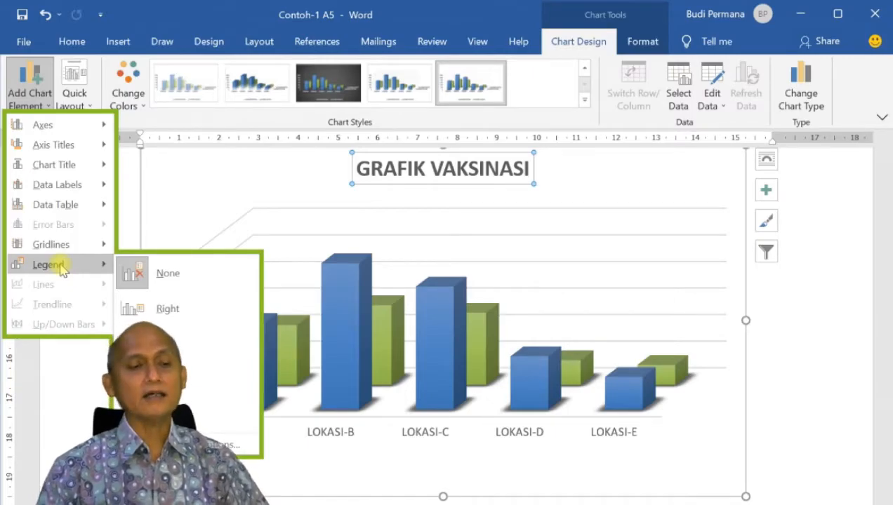
left_click(180, 309)
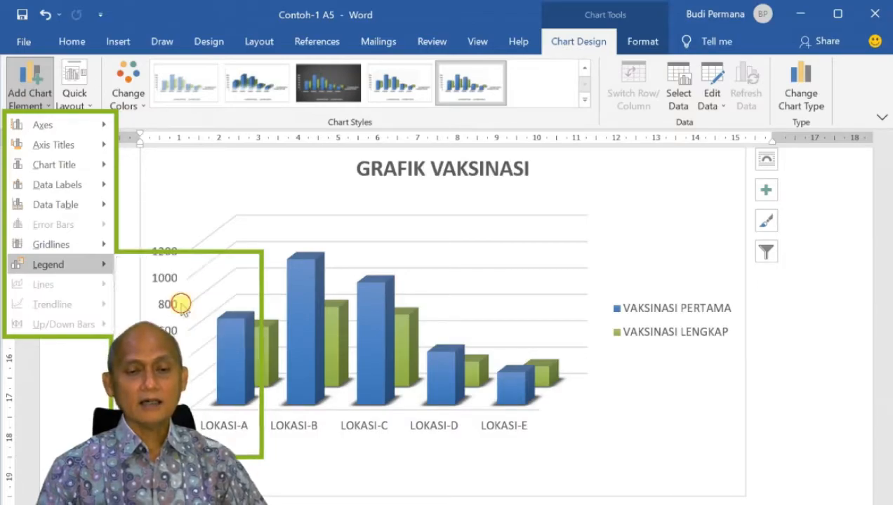
left_click(651, 315)
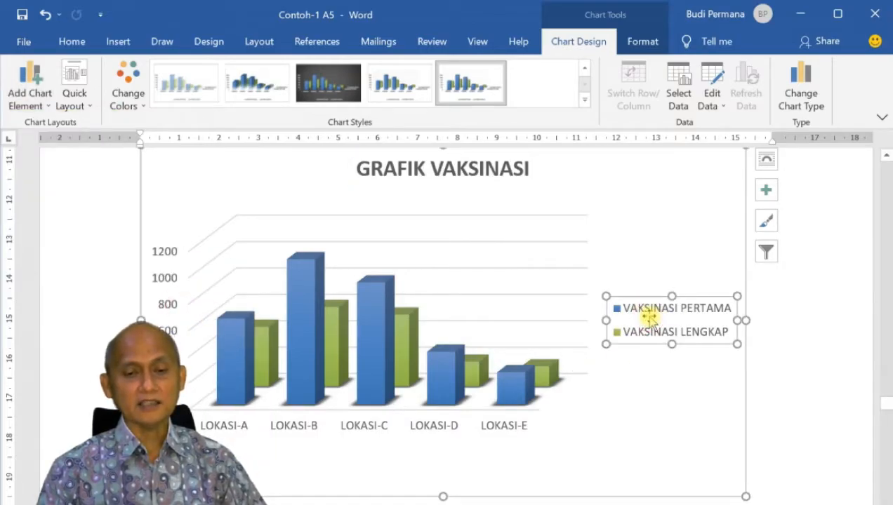
Try the Left placement for the chart legend and settle on the Bottom placement
left_click(37, 111)
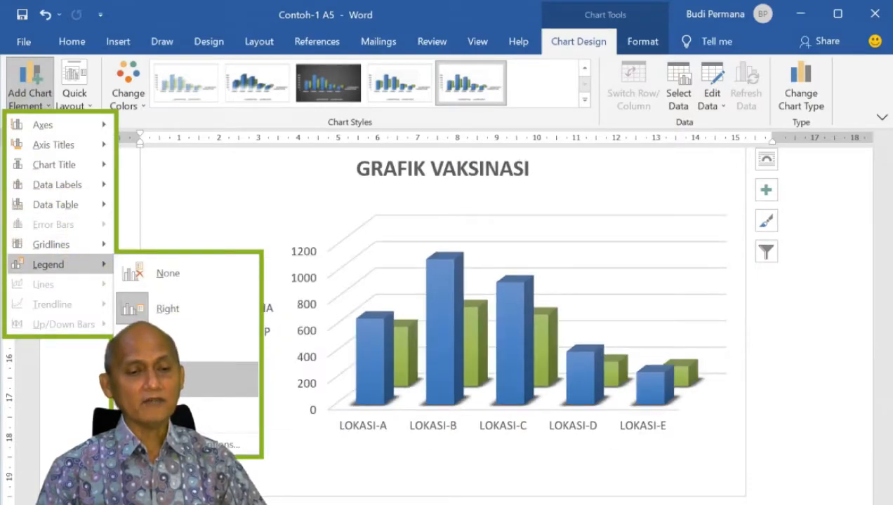
left_click(204, 379)
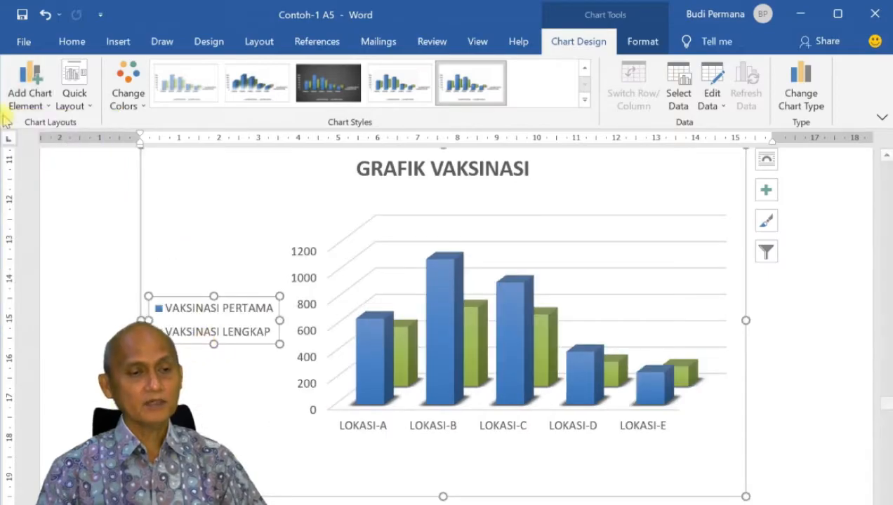
left_click(30, 91)
mouse_move(51, 267)
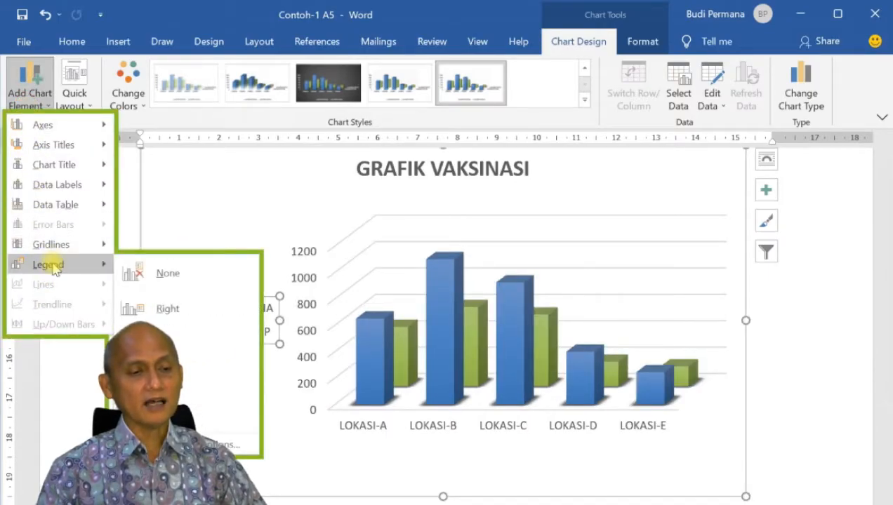
left_click(204, 414)
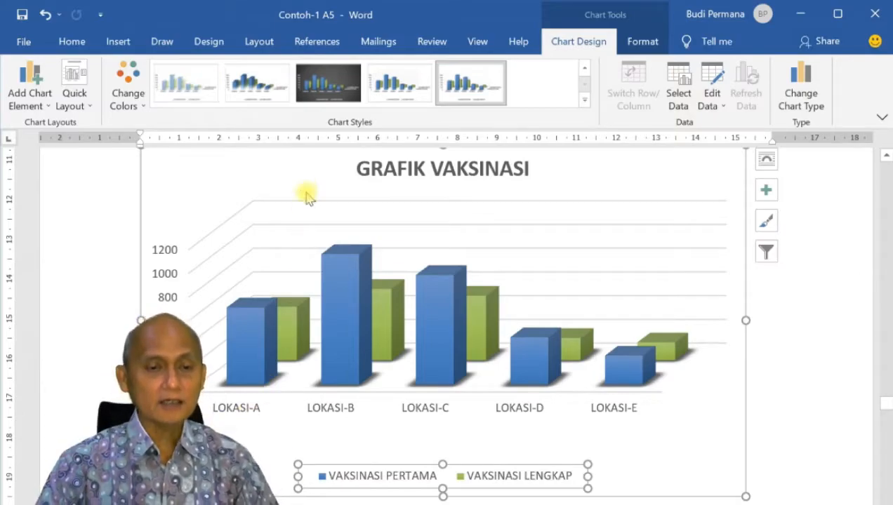
left_click(374, 176)
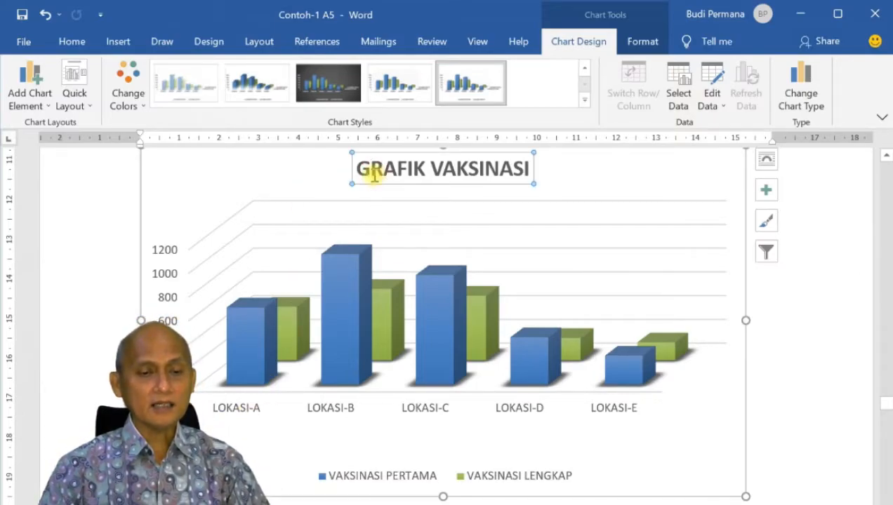
left_click(643, 43)
left_click(590, 42)
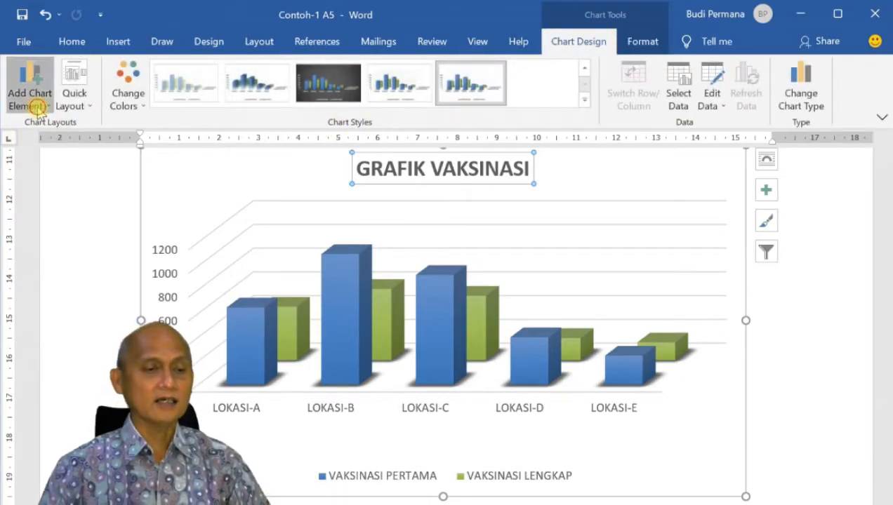
Remove the Primary Major Horizontal gridlines from the vaccination chart and restore them
left_click(38, 111)
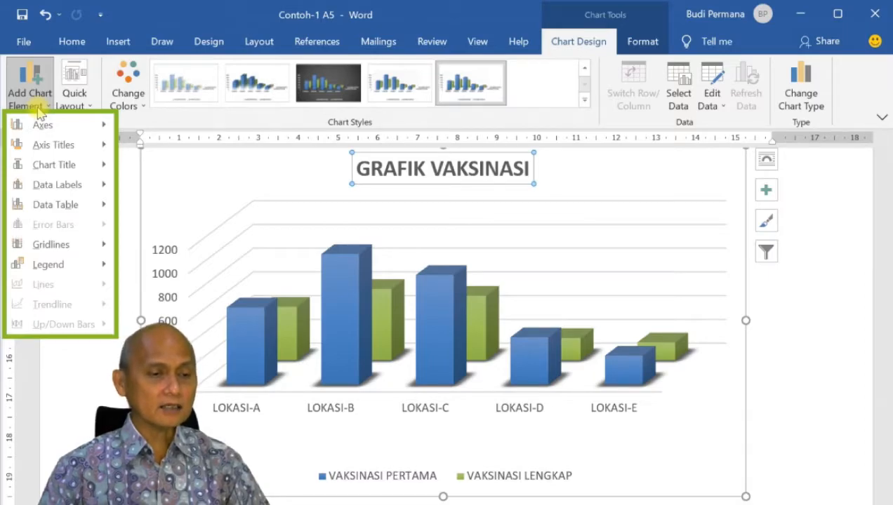
mouse_move(59, 145)
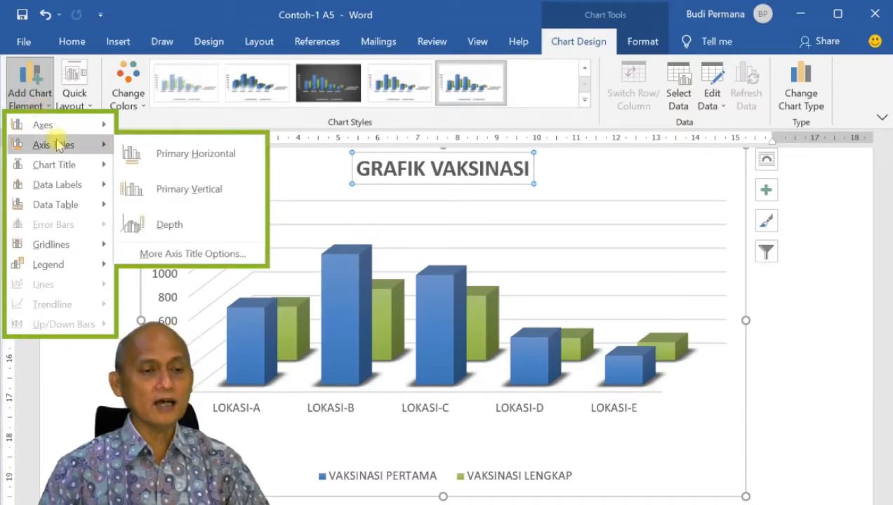
mouse_move(58, 252)
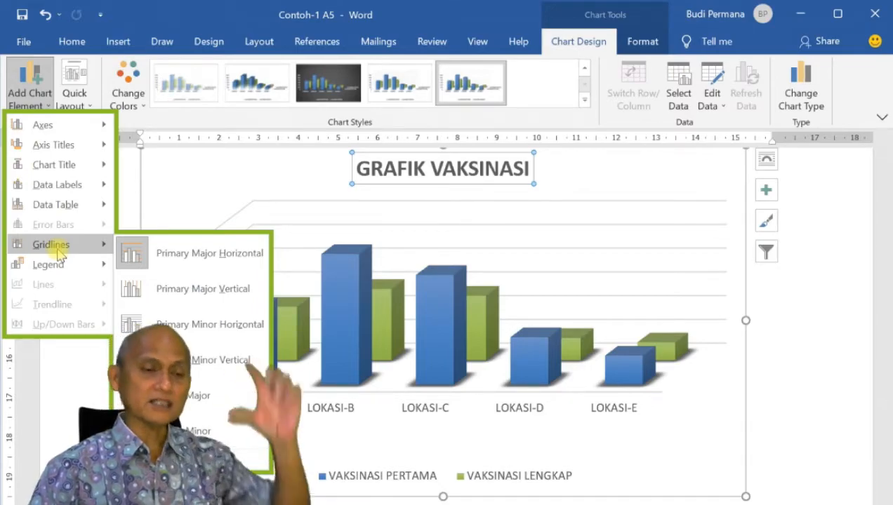
left_click(133, 256)
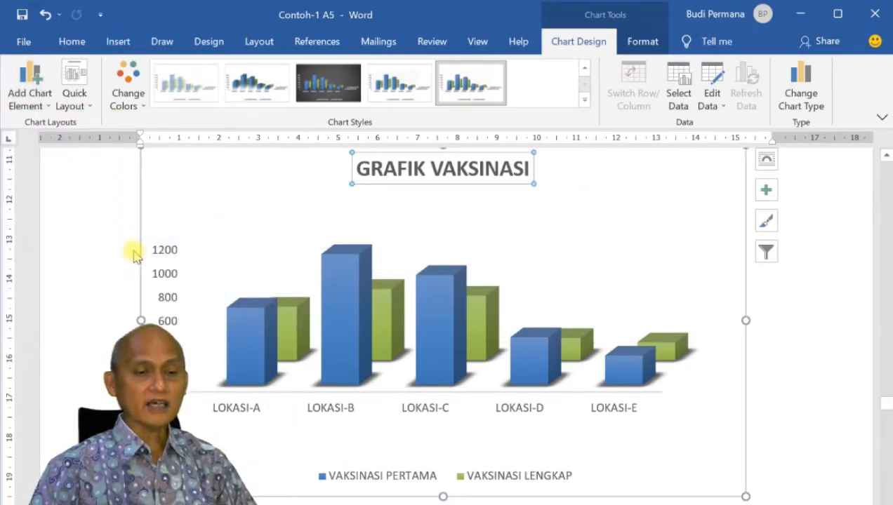
left_click(28, 83)
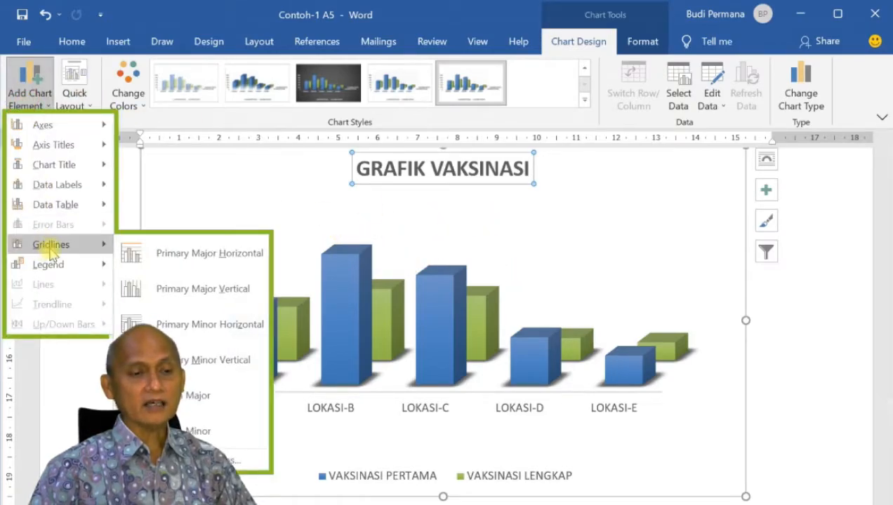
left_click(197, 256)
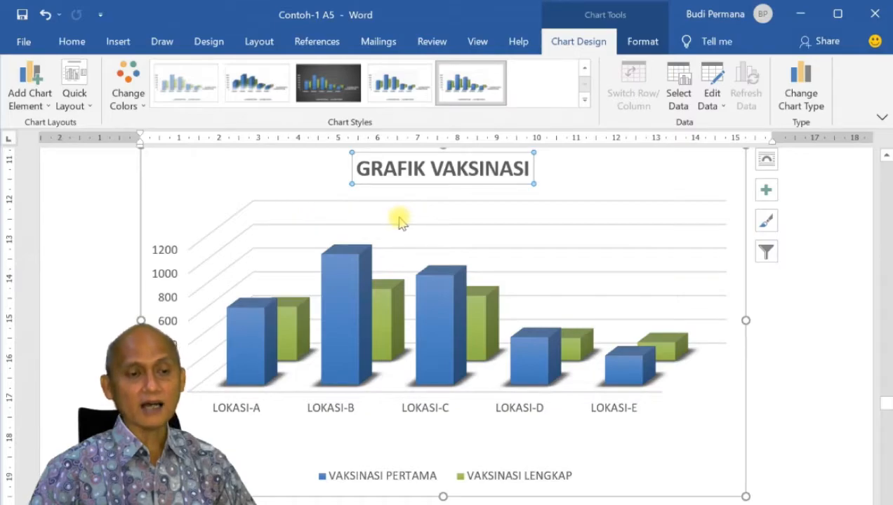
Add Primary Major Vertical gridlines to the vaccination chart
left_click(51, 107)
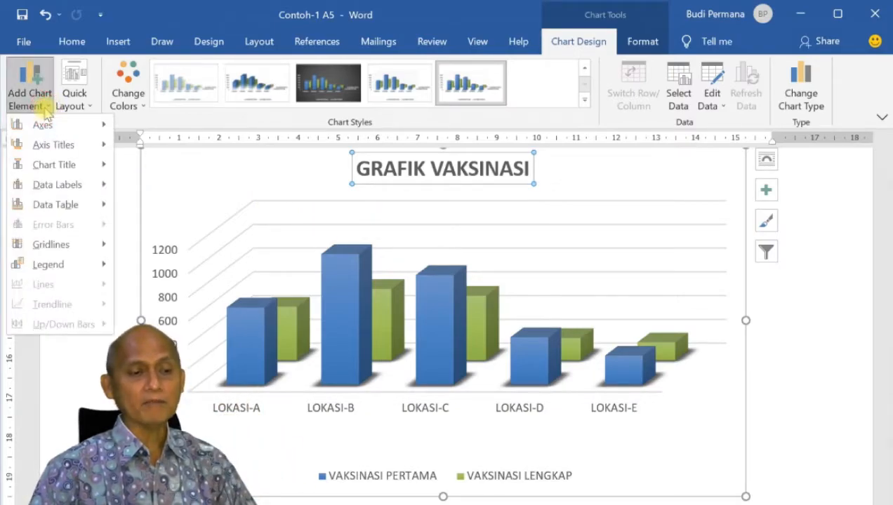
mouse_move(71, 243)
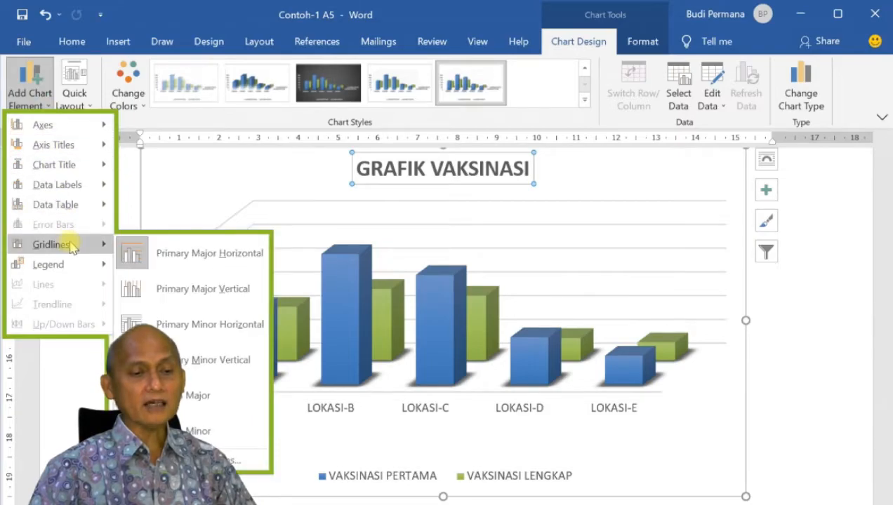
left_click(193, 288)
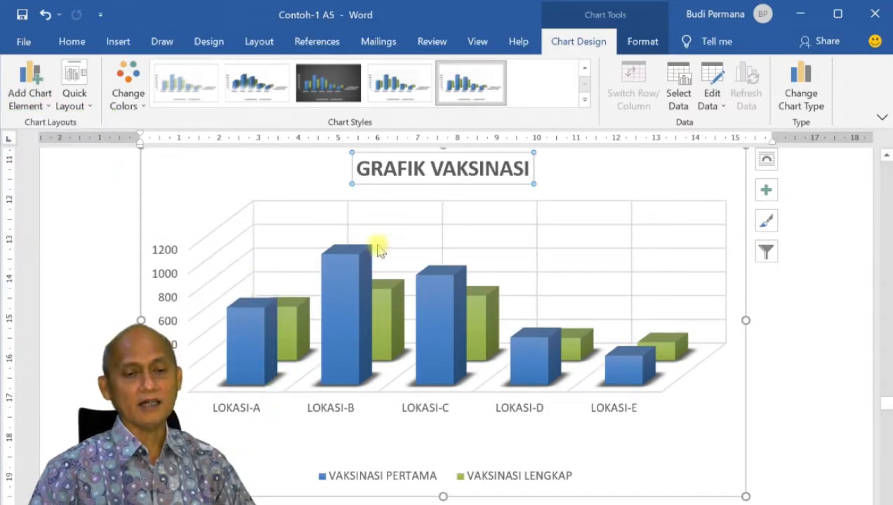
Add Primary Minor Horizontal gridlines and major depth gridlines to the chart
left_click(28, 91)
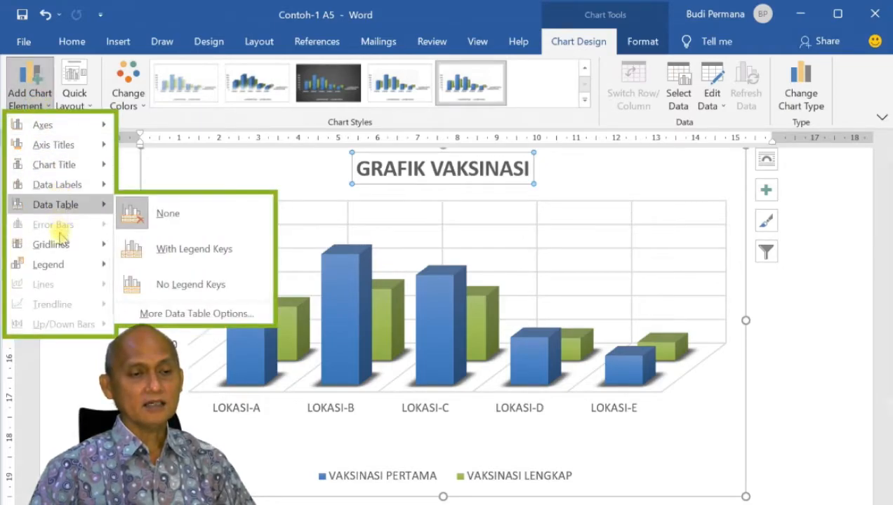
mouse_move(60, 242)
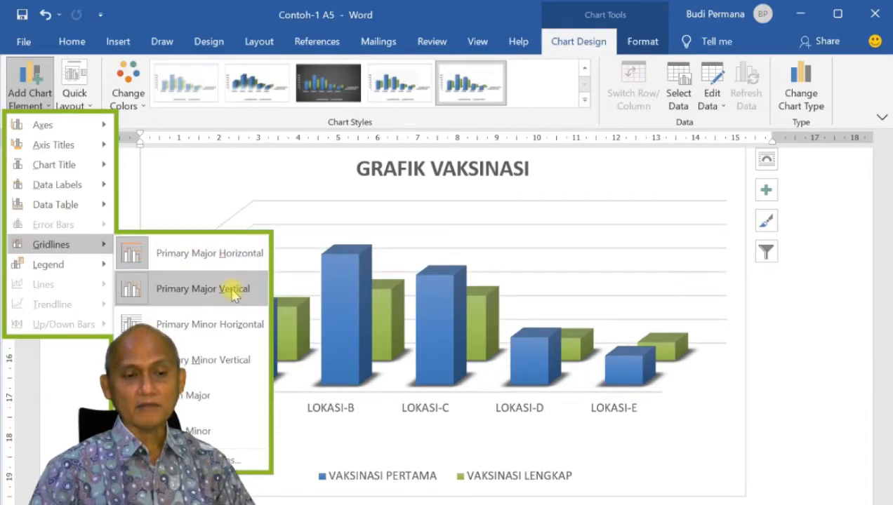
left_click(233, 326)
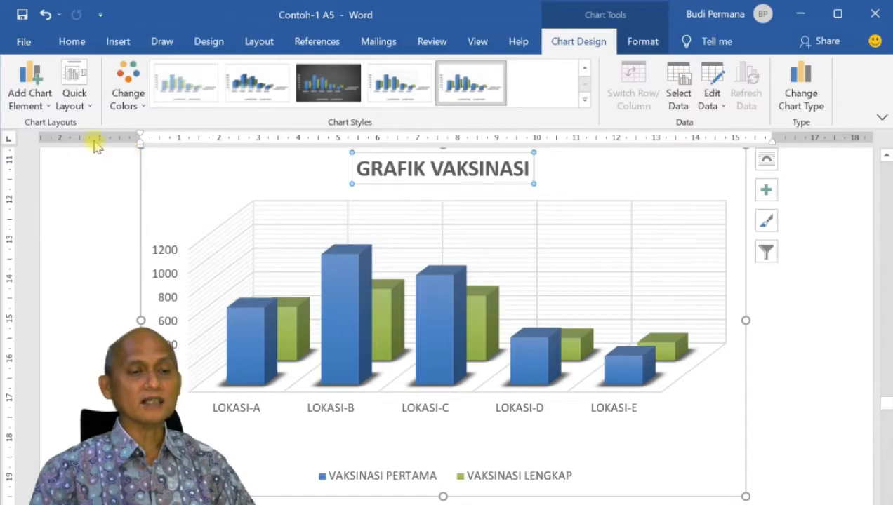
left_click(28, 102)
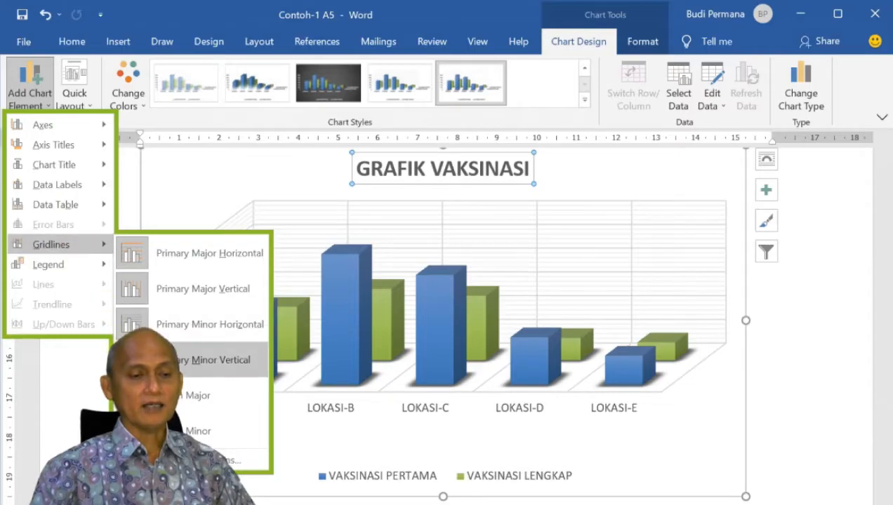
left_click(184, 395)
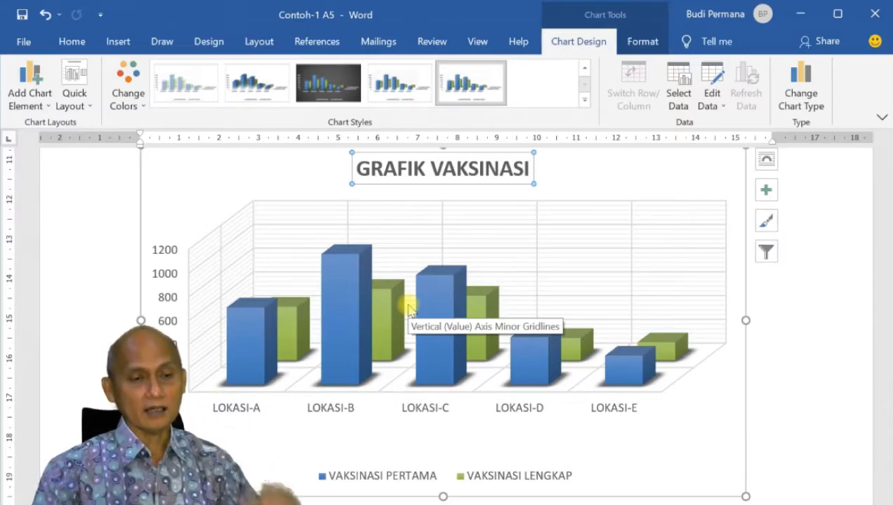
Add value data labels to the VAKSINASI LENGKAP columns through the additional label options and turn off Show Leader Lines
left_click(45, 112)
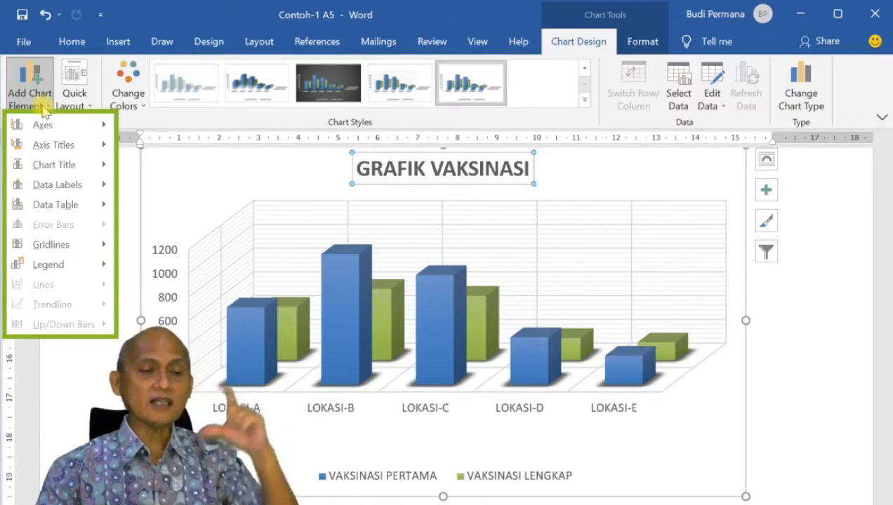
mouse_move(87, 193)
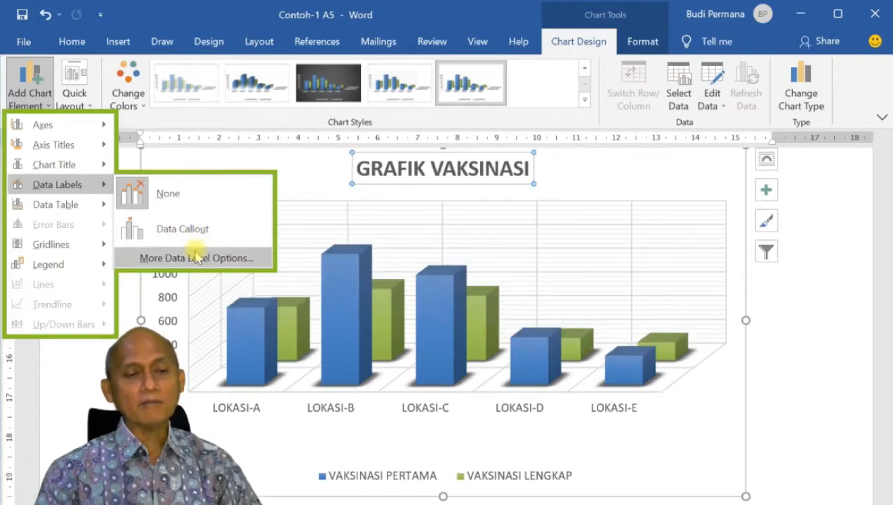
left_click(198, 258)
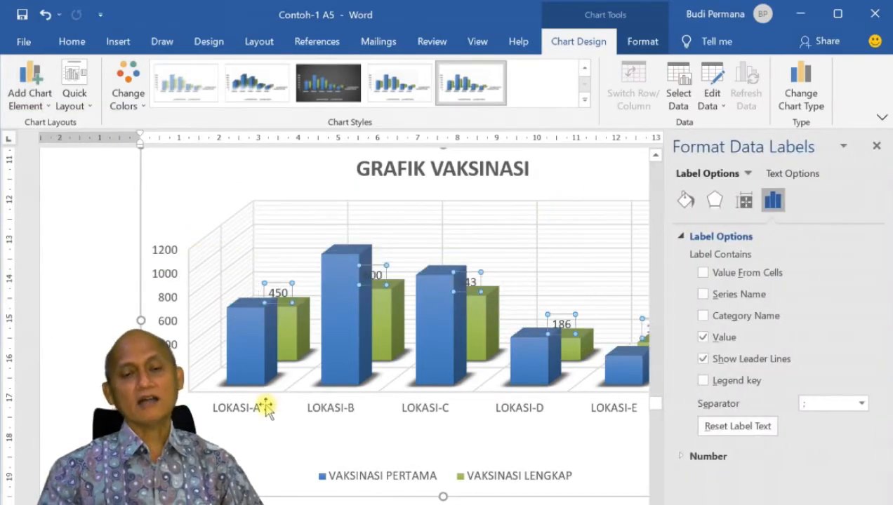
left_click(703, 359)
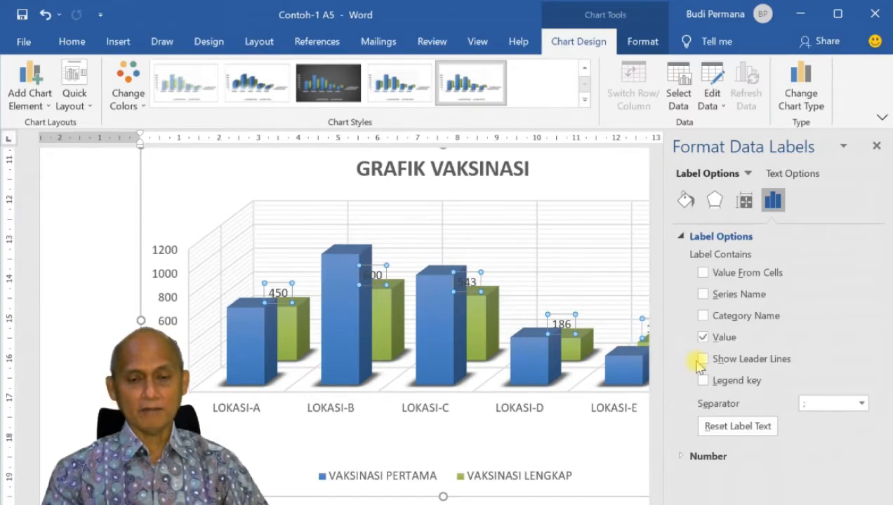
Add a Primary Horizontal axis title to the vaccination chart
left_click(33, 105)
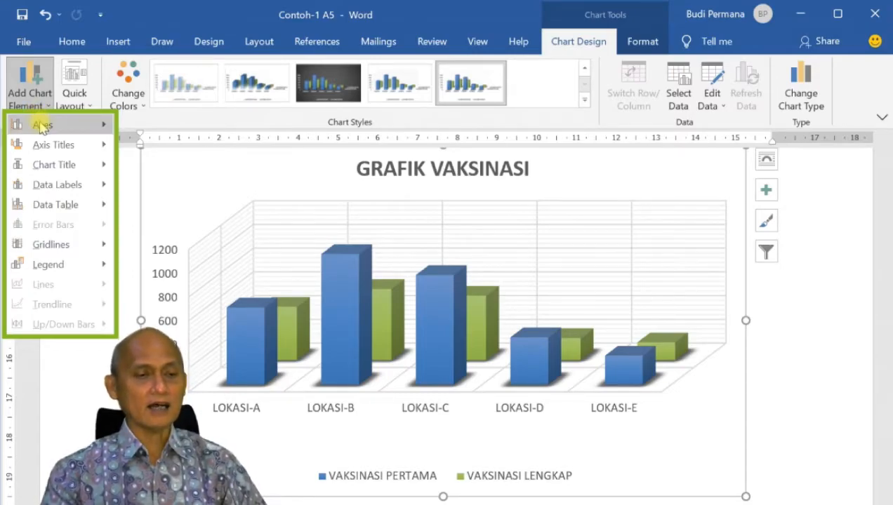
mouse_move(44, 143)
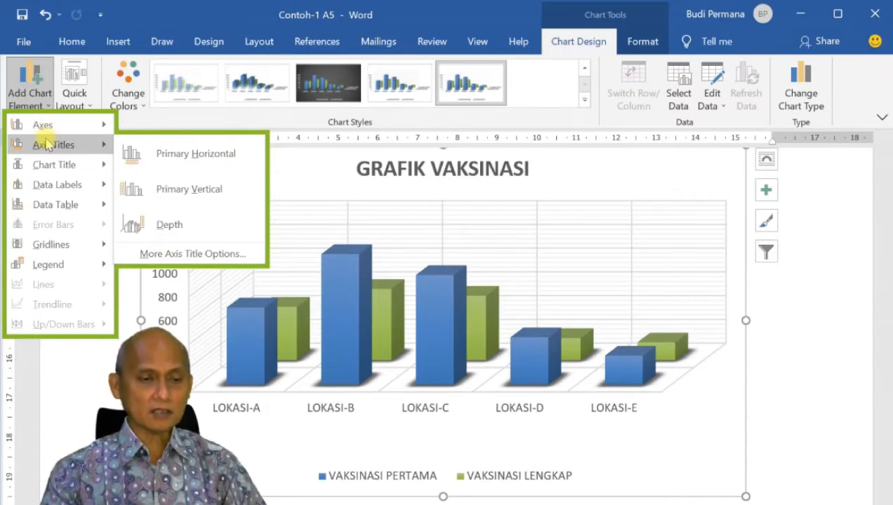
left_click(174, 153)
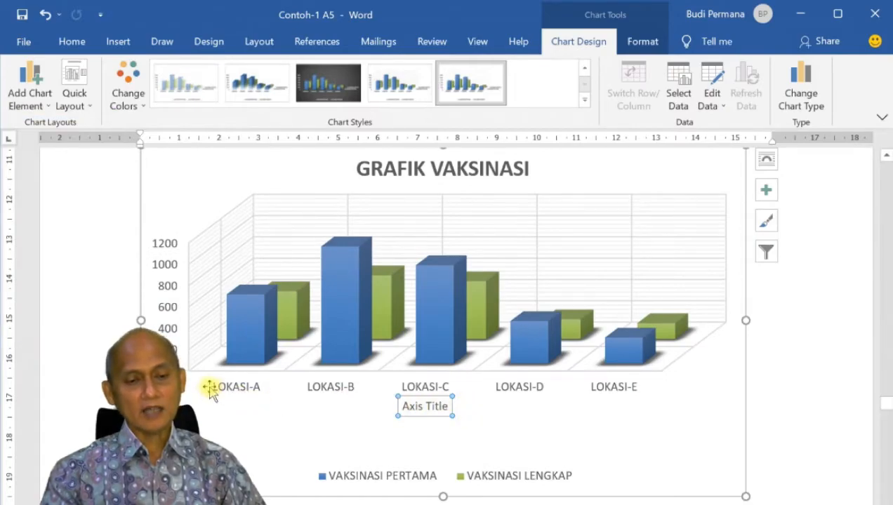
Replace the placeholder text of the horizontal axis title with "LOKASI VAKSINASI" and deselect the title
left_click(444, 405)
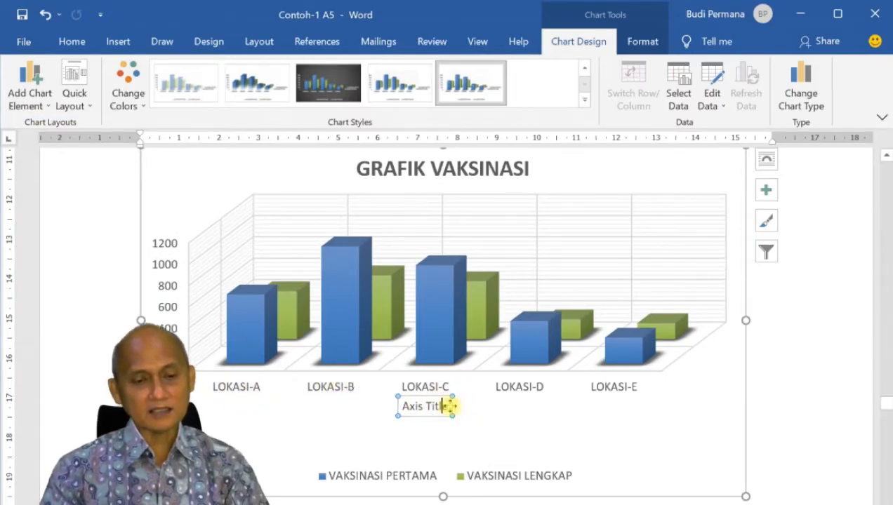
key("BackSpace")
key("BackSpace")
key("BackSpace")
key("BackSpace")
key("BackSpace")
key("BackSpace")
key("BackSpace")
key("BackSpace")
key("BackSpace")
key("BackSpace")
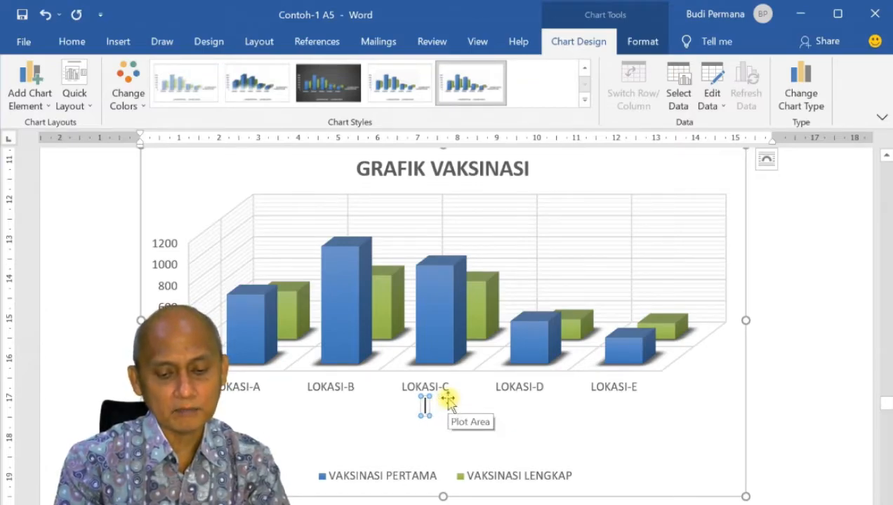
type("lokasi")
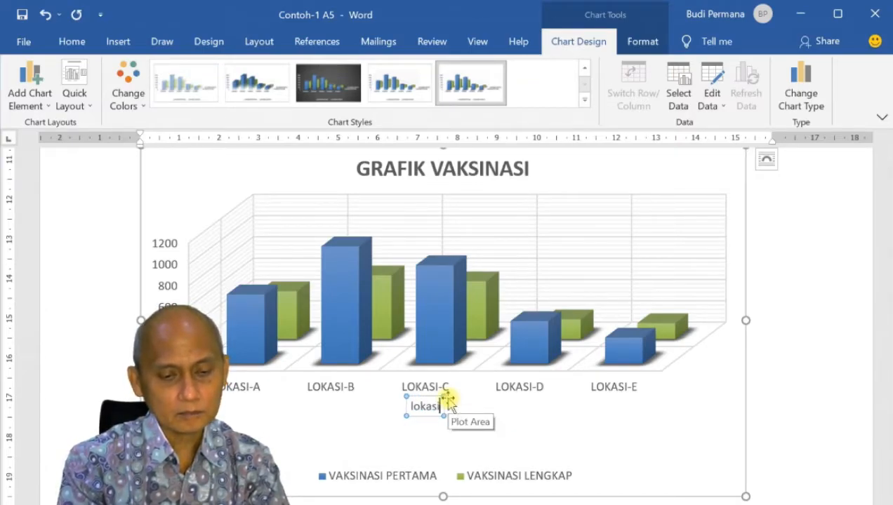
key("BackSpace")
key("BackSpace")
key("BackSpace")
key("BackSpace")
type("LO")
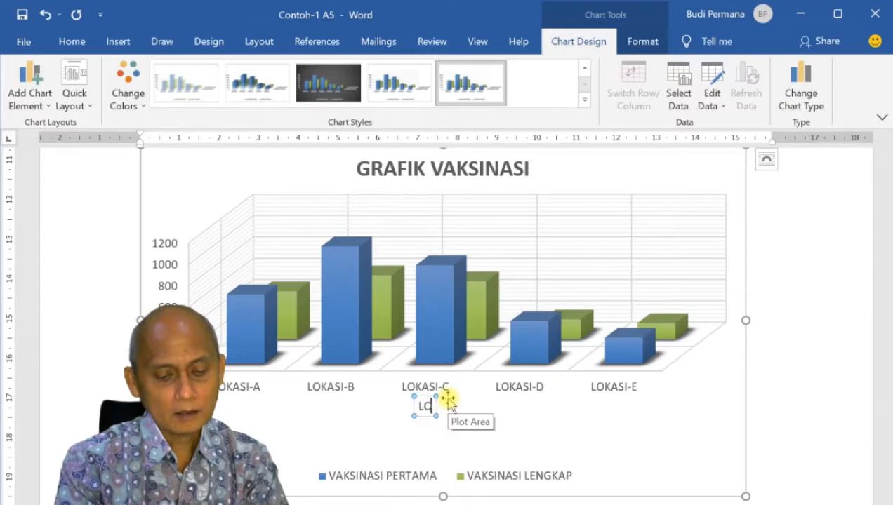
type("KASI VAKSI")
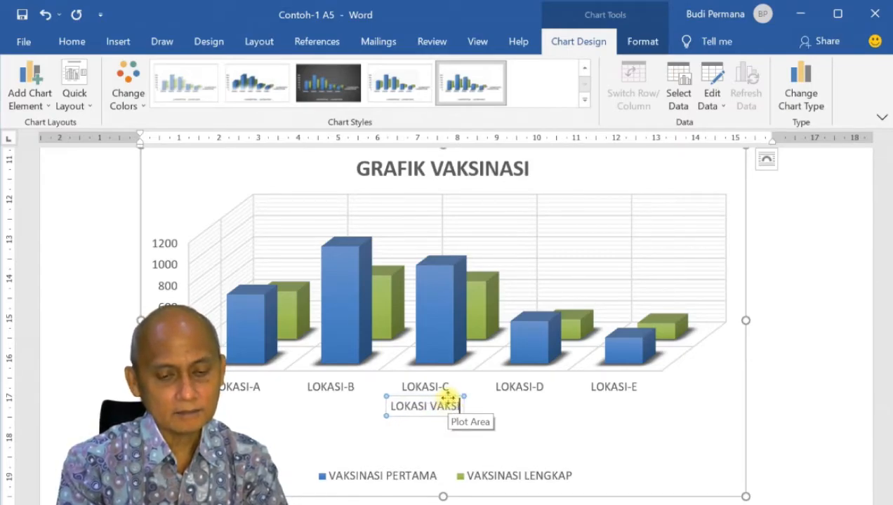
type("NASI")
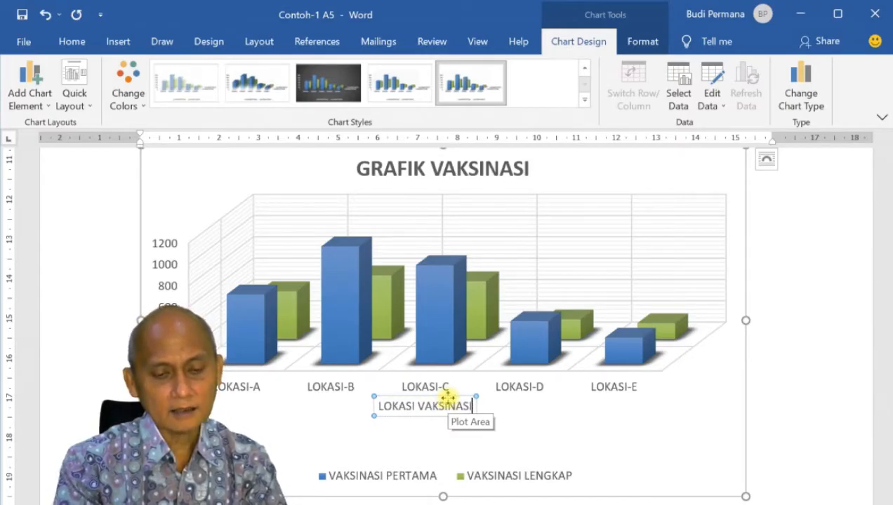
left_click(234, 443)
Add a Primary Vertical axis title to the vaccination chart and replace its text with "JUMLAH VAKSINASI"
left_click(31, 105)
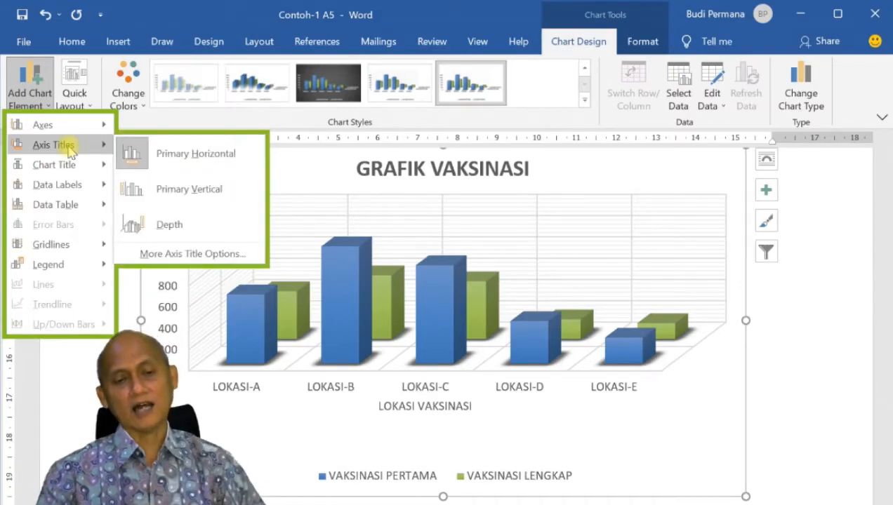
left_click(181, 190)
left_click(170, 306)
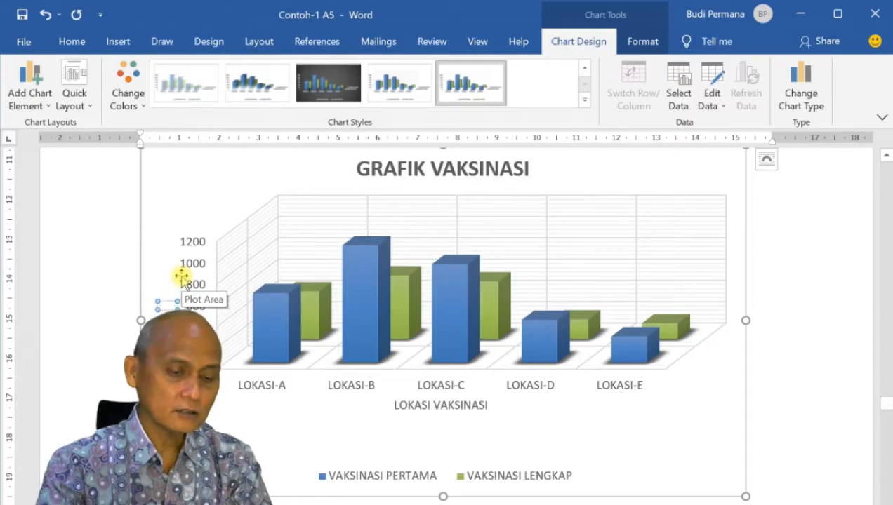
type("JUMLA")
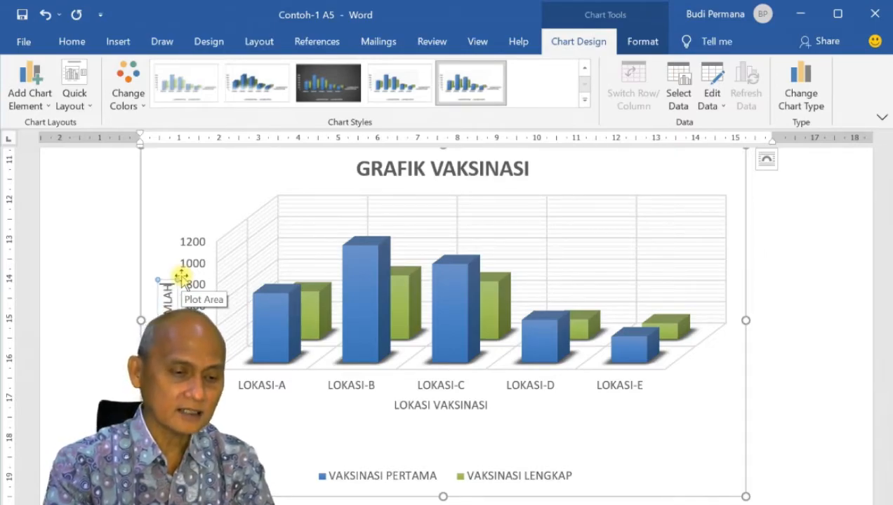
type("H VAKSINA")
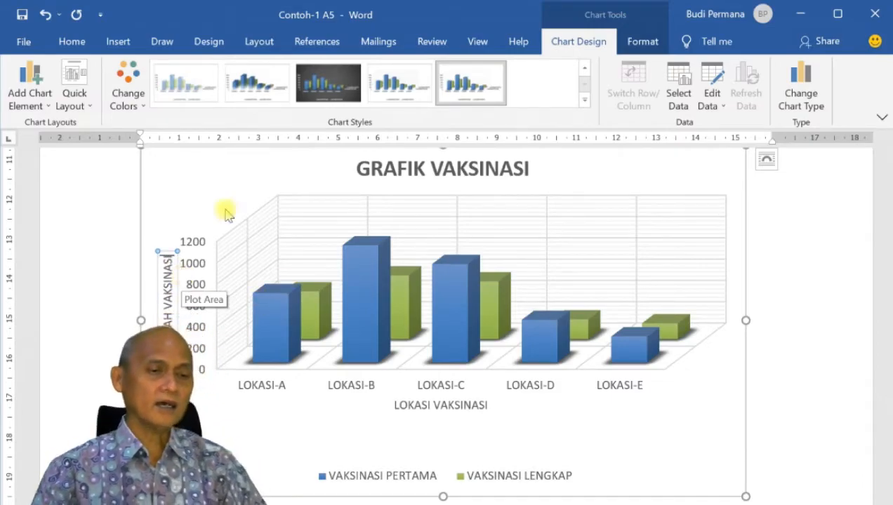
type("SI")
Add a Depth axis title to the vaccination chart
left_click(30, 84)
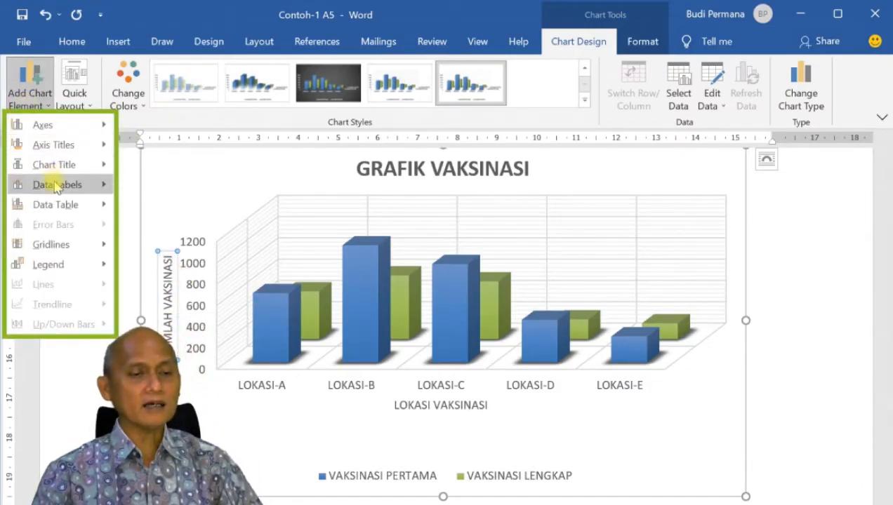
mouse_move(56, 144)
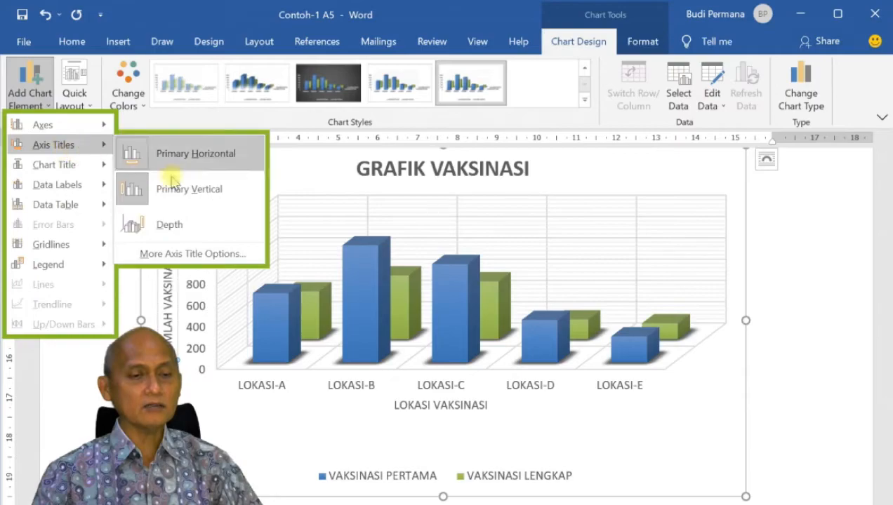
left_click(176, 224)
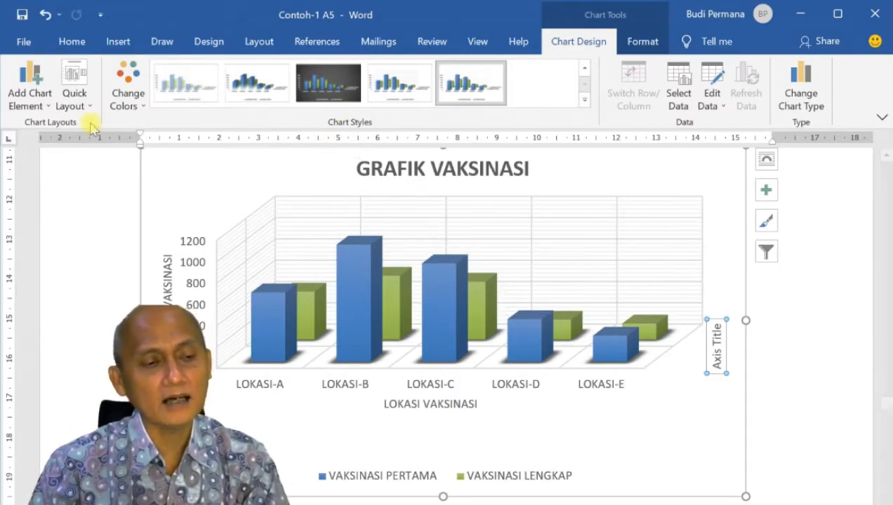
Remove the Depth axis title from the vaccination chart
left_click(45, 108)
mouse_move(58, 163)
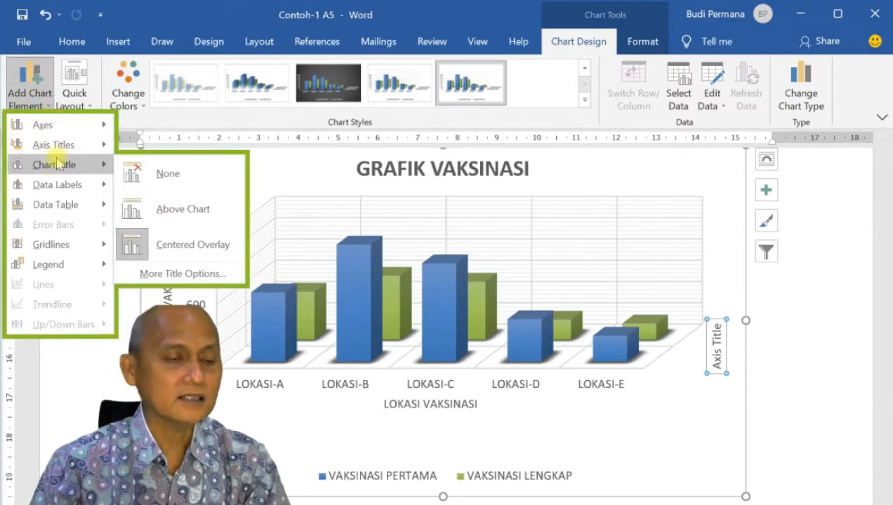
mouse_move(62, 145)
left_click(123, 226)
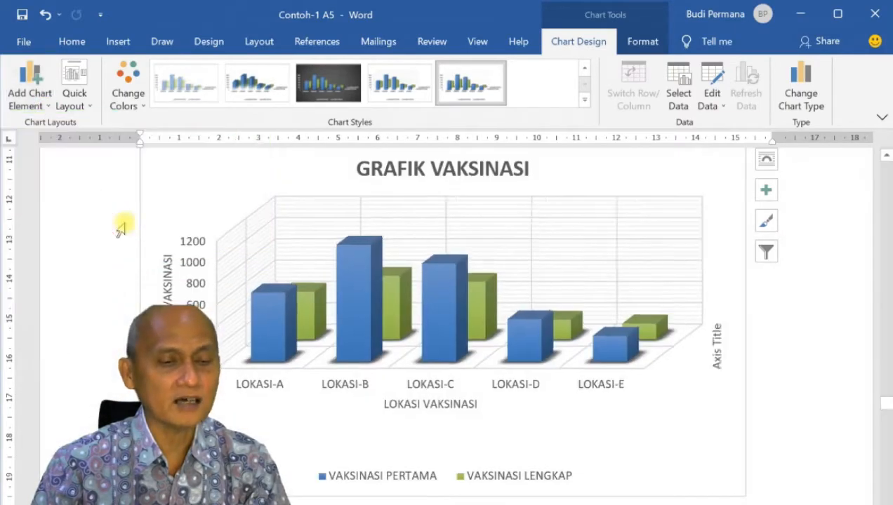
left_click(48, 109)
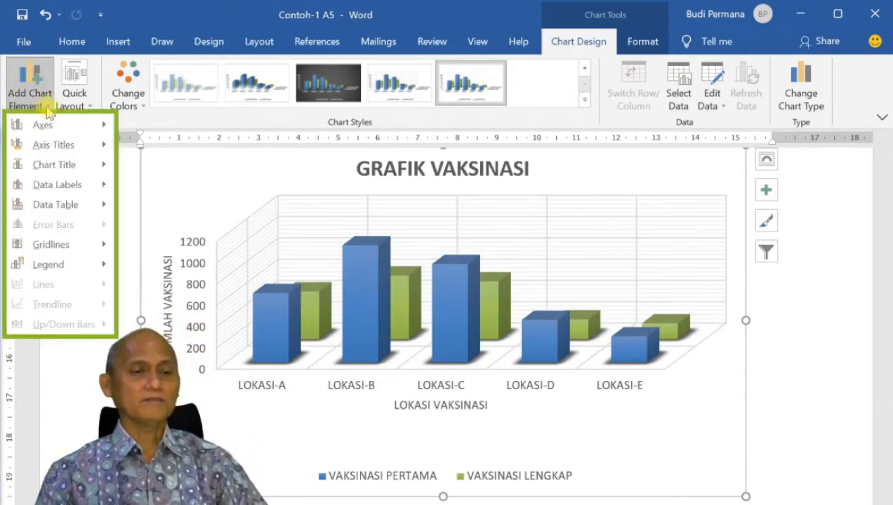
left_click(204, 408)
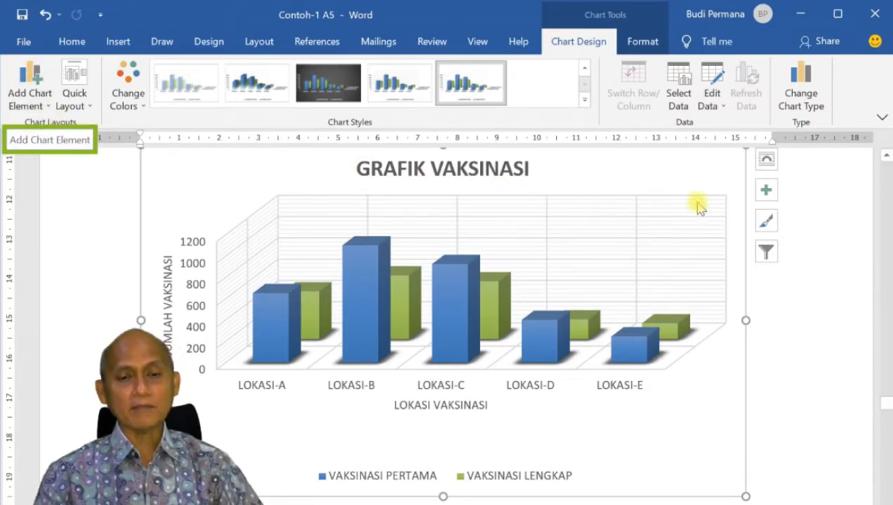
Hide the chart's legend, show it again and return it to its position below the columns
left_click(767, 191)
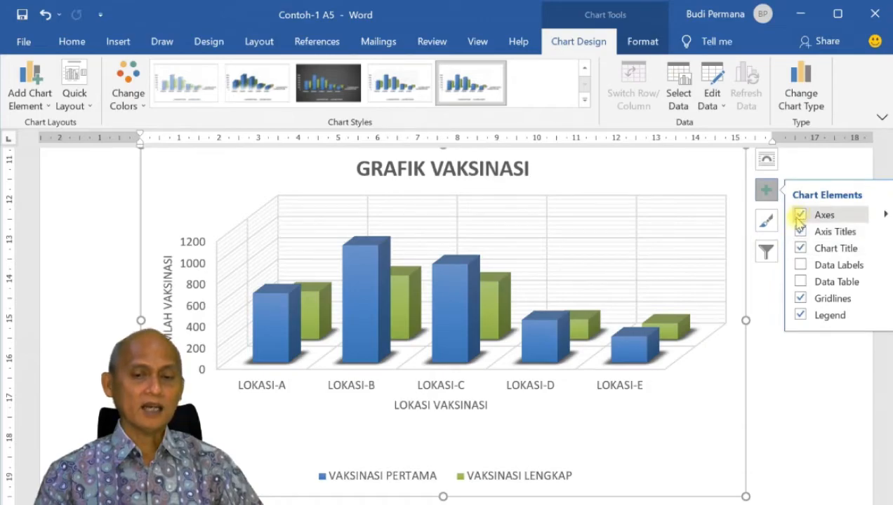
left_click(800, 316)
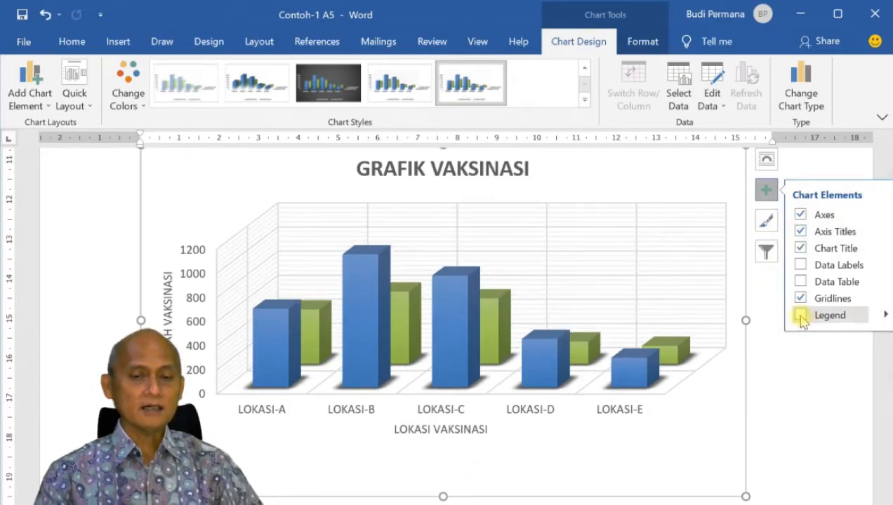
left_click(800, 316)
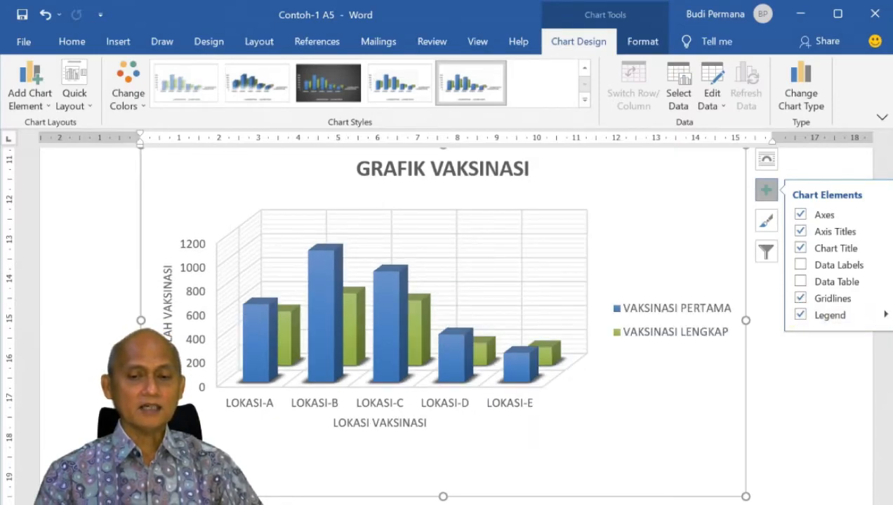
left_click(892, 362)
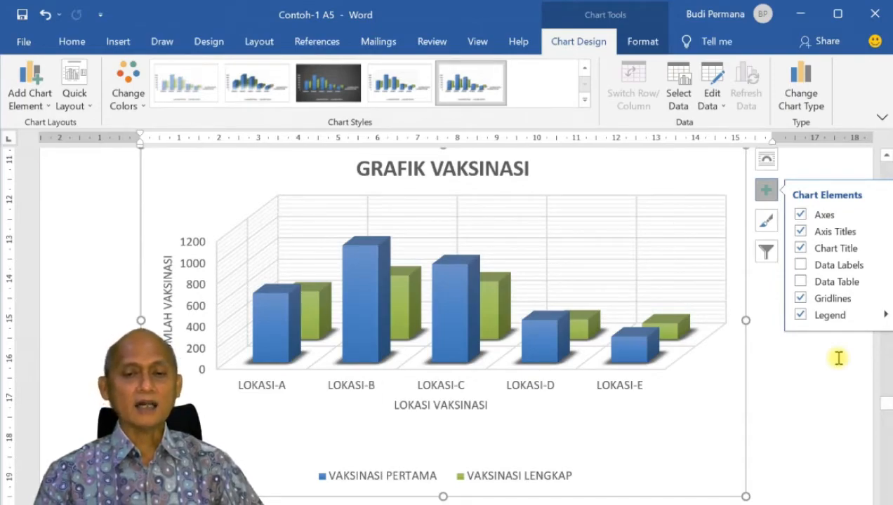
left_click(823, 360)
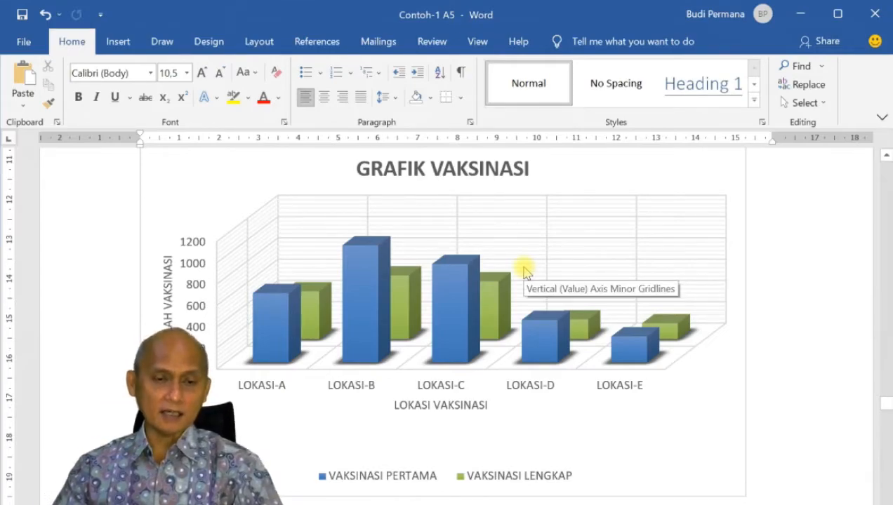
Apply the WordArt quick style with white fill, red outline and shadow to the chart title "GRAFIK VAKSINASI"
left_click(243, 176)
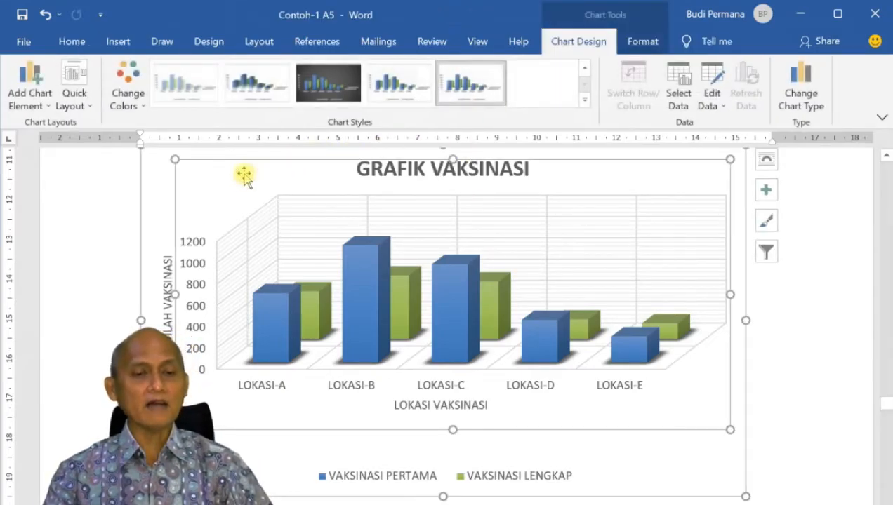
left_click(160, 176)
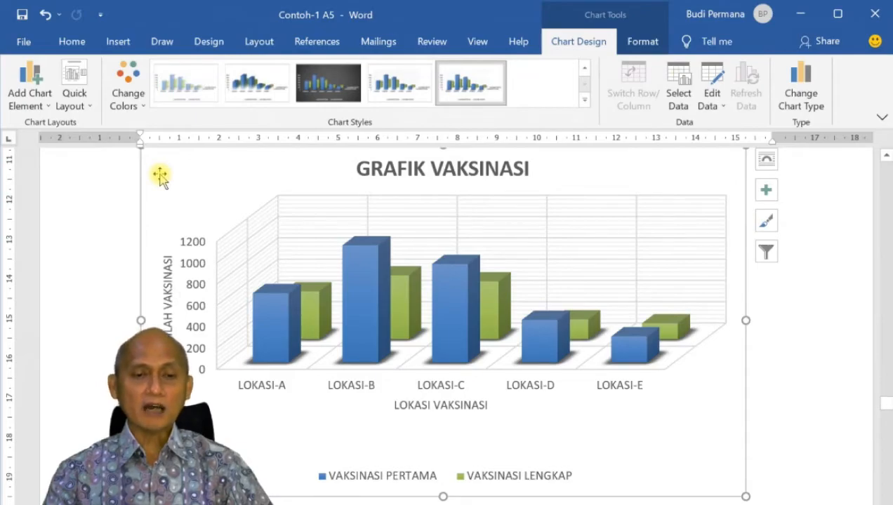
left_click(397, 167)
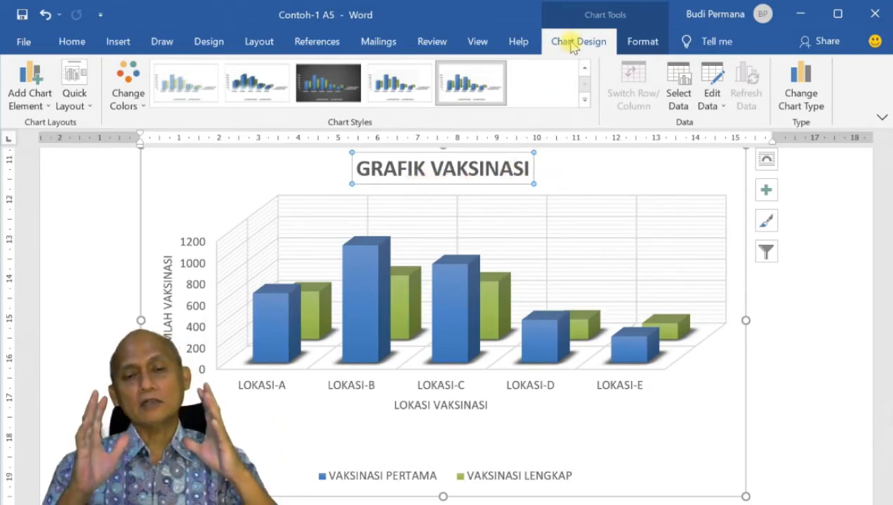
left_click(639, 44)
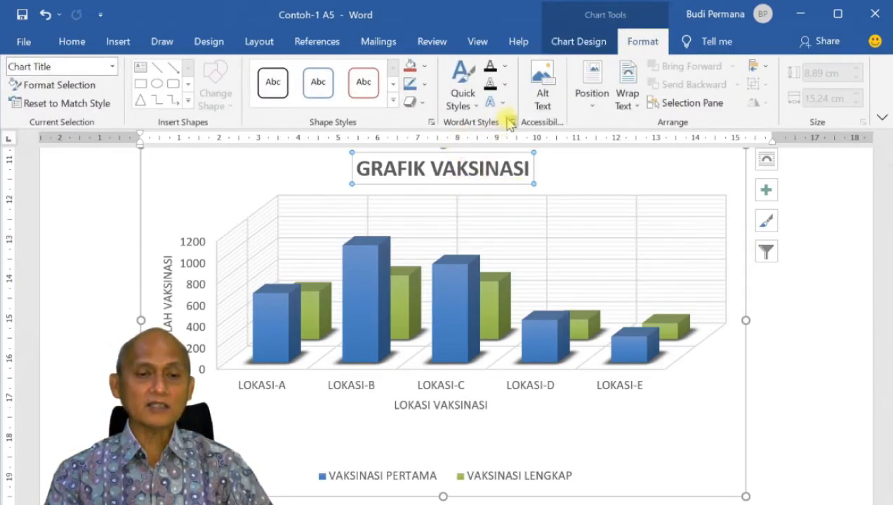
left_click(476, 110)
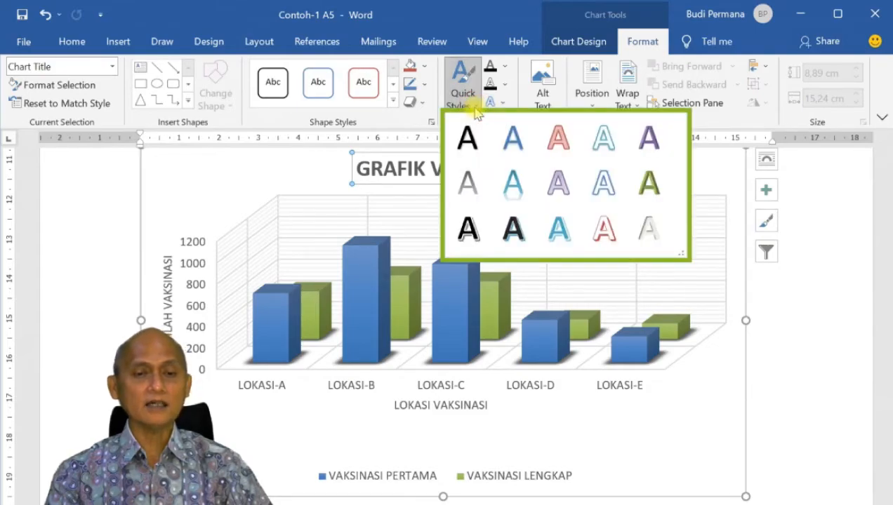
left_click(601, 231)
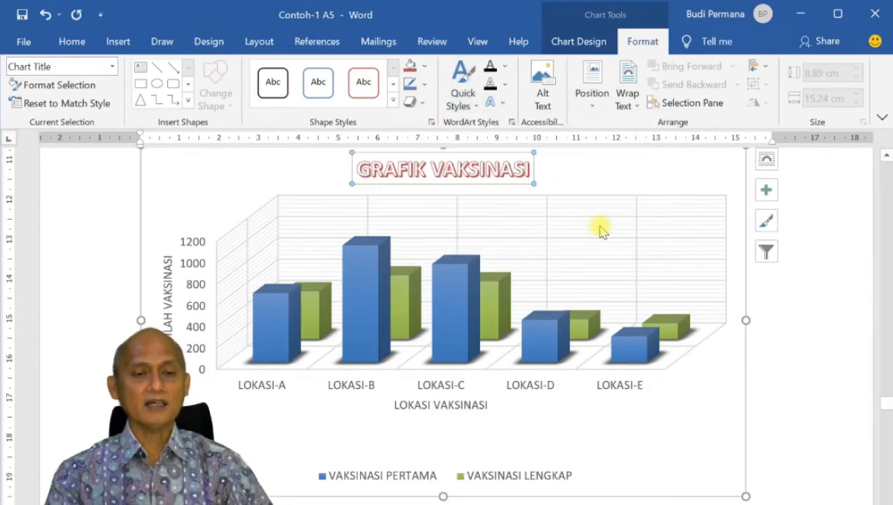
Enlarge the chart title to 24 pt and change its font to the bold Berlin typeface
left_click(72, 42)
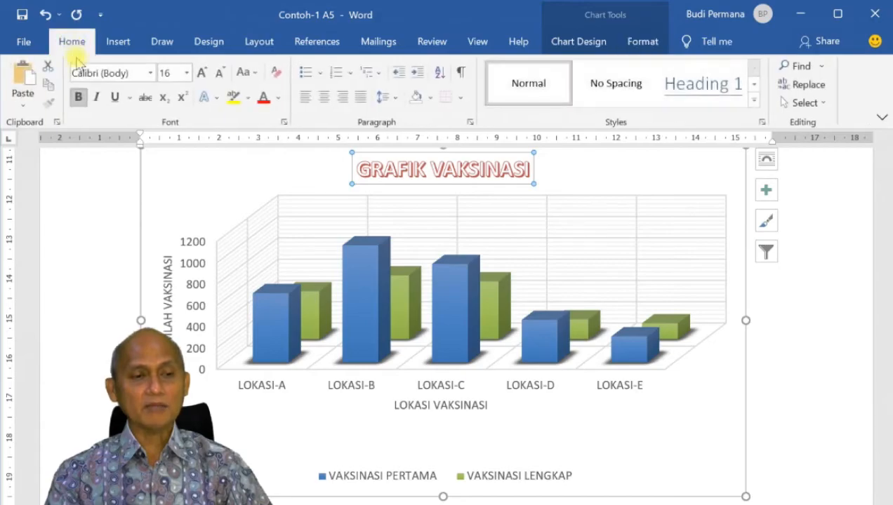
left_click(202, 74)
left_click(201, 73)
left_click(201, 74)
left_click(202, 73)
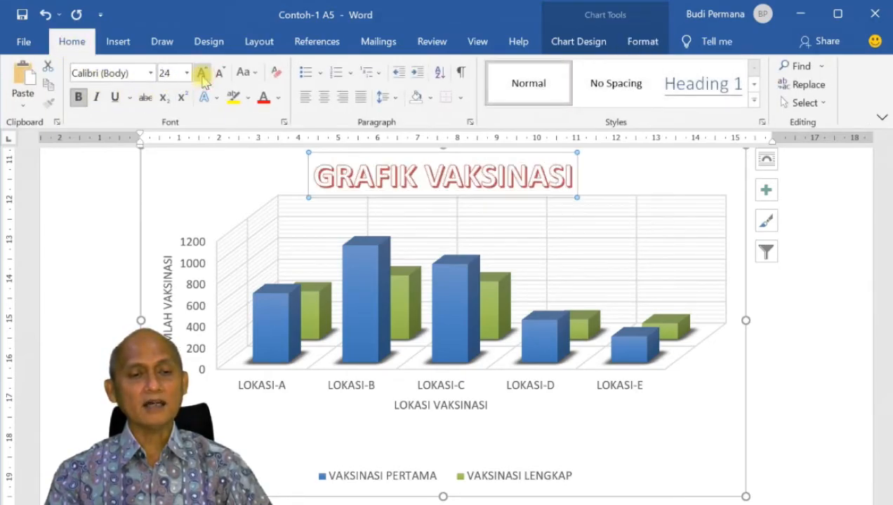
left_click(151, 73)
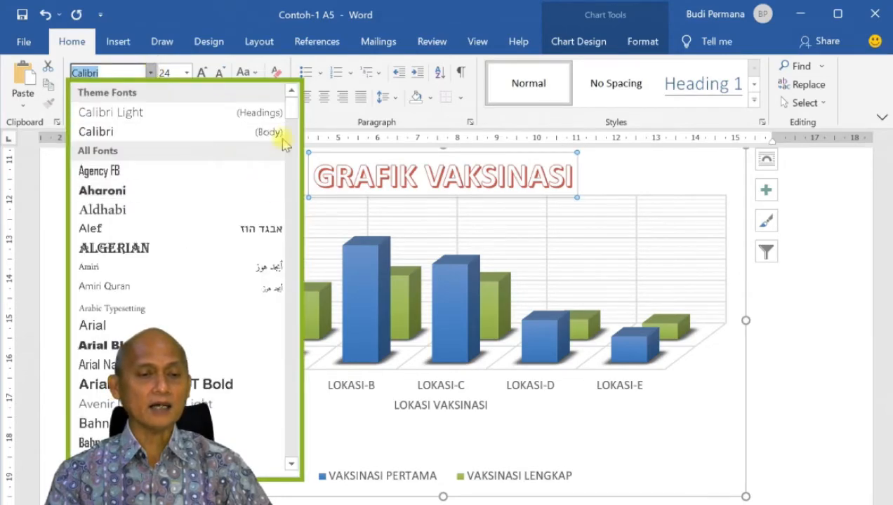
left_click_drag(292, 113, 289, 132)
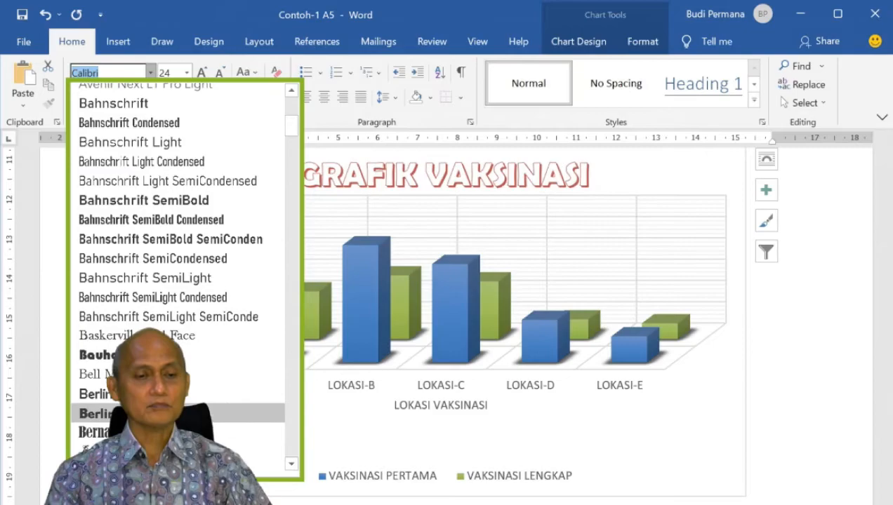
left_click(175, 414)
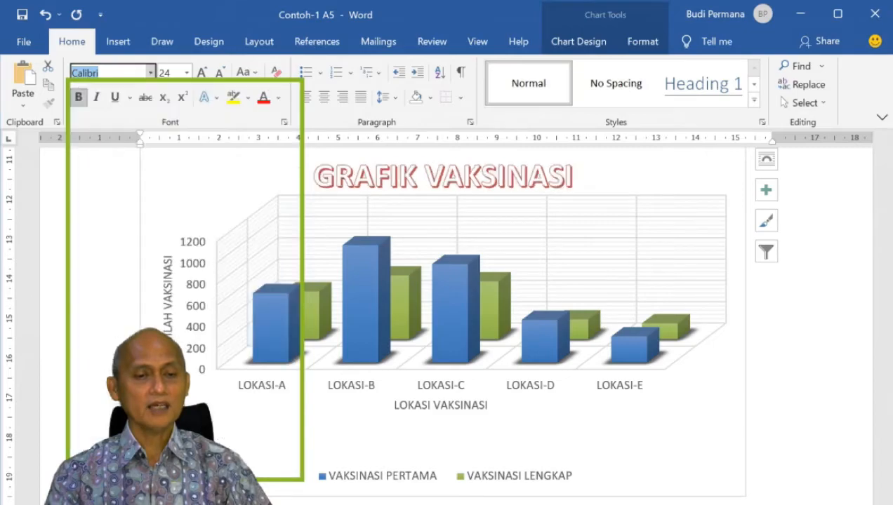
Move the legend up closer to the horizontal axis title and apply the red Subtle Effect theme shape style to it
left_click(388, 477)
left_click_drag(388, 464, 393, 438)
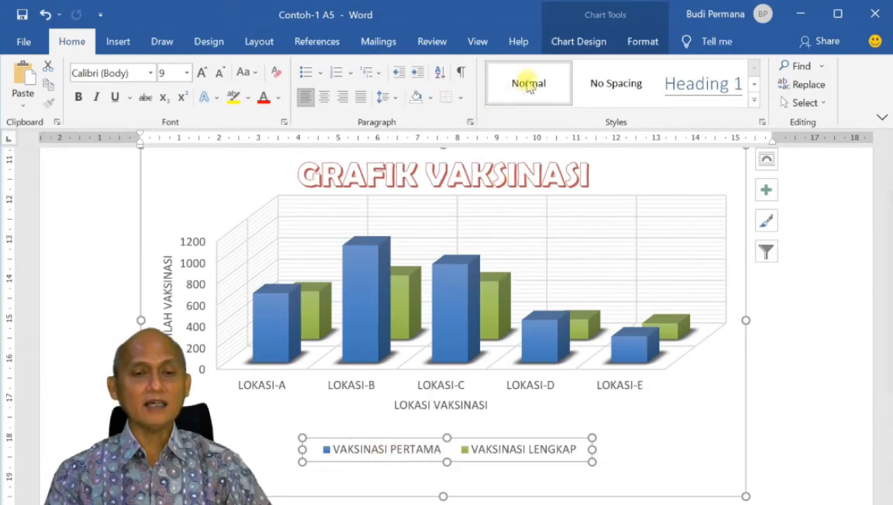
left_click(642, 41)
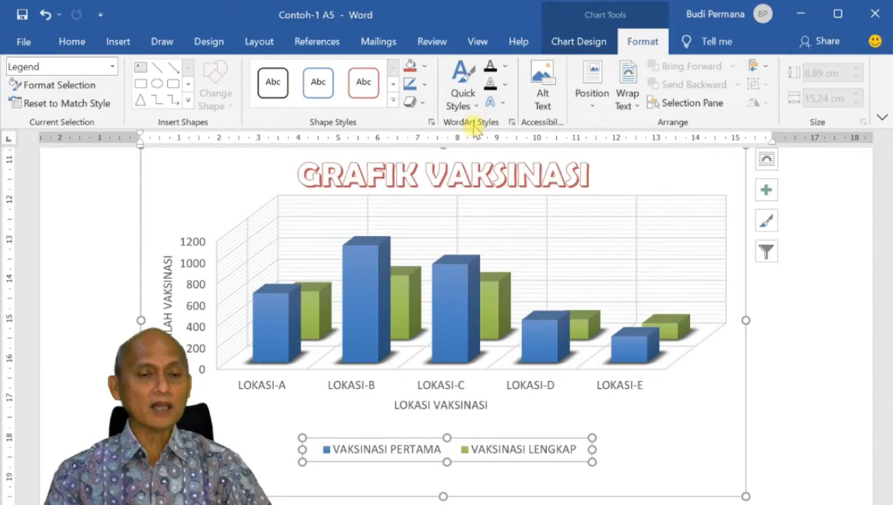
left_click(392, 101)
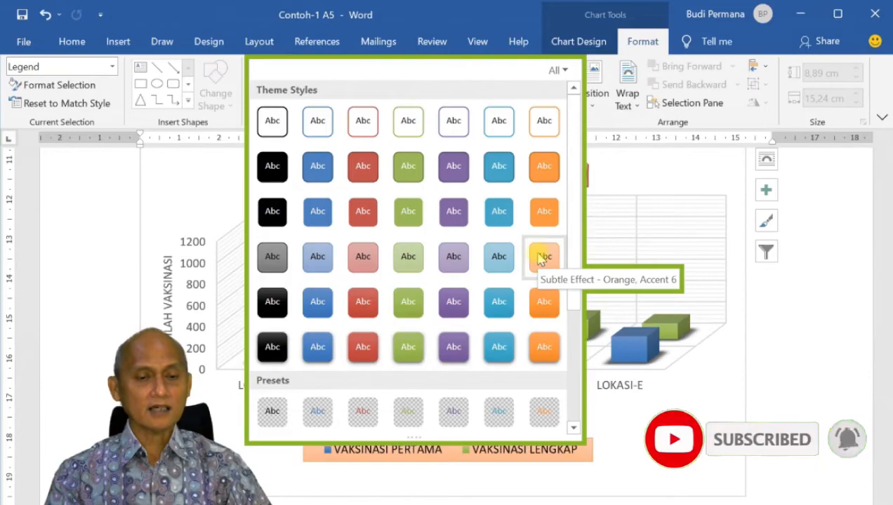
left_click(364, 257)
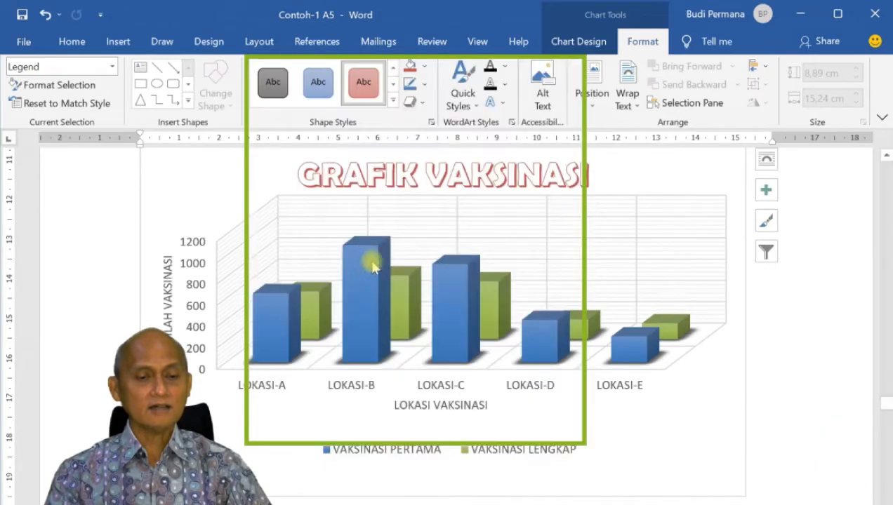
Select the chart area and stretch the chart's lower edge to a height of about 8.92 cm
left_click(240, 423)
left_click(255, 467)
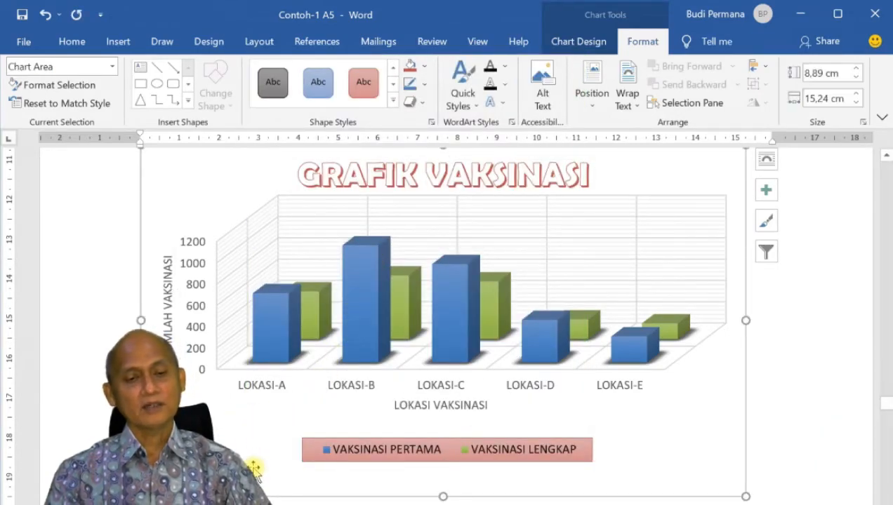
mouse_move(442, 495)
left_mouse_down()
mouse_move(444, 477)
mouse_move(447, 496)
left_mouse_up()
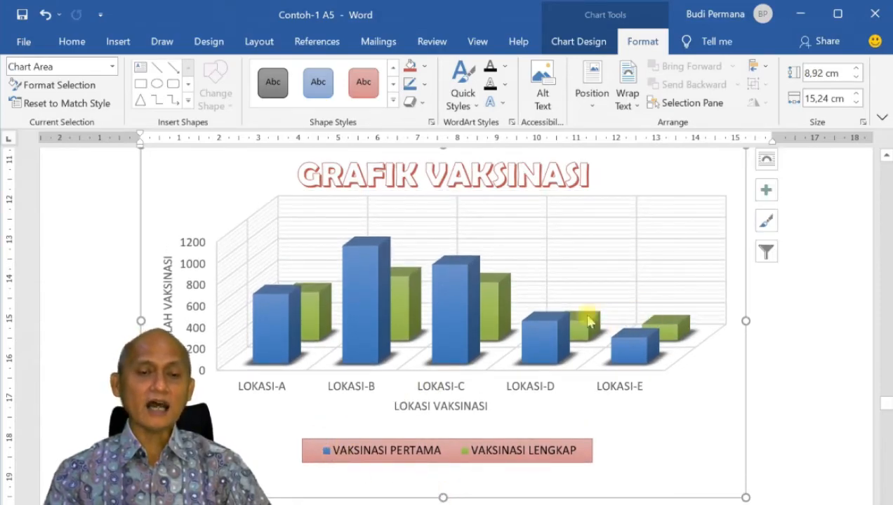
mouse_move(293, 330)
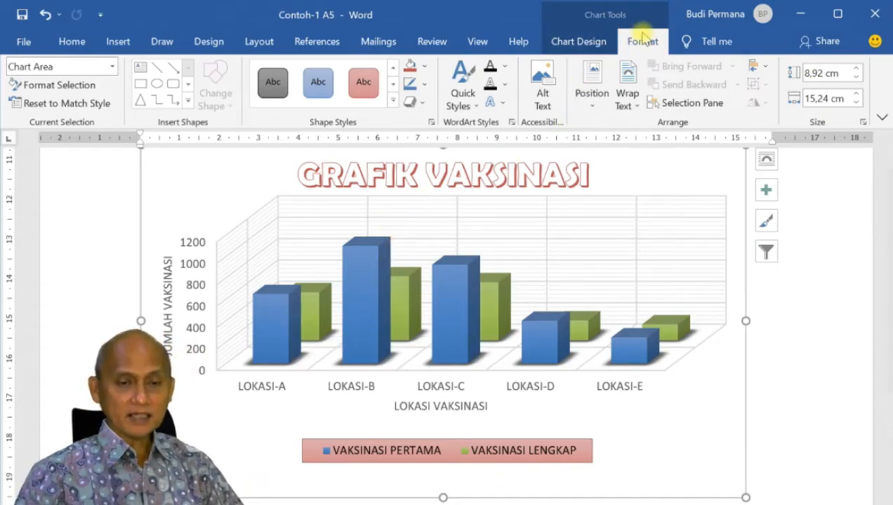
left_click(181, 172)
left_click(152, 175)
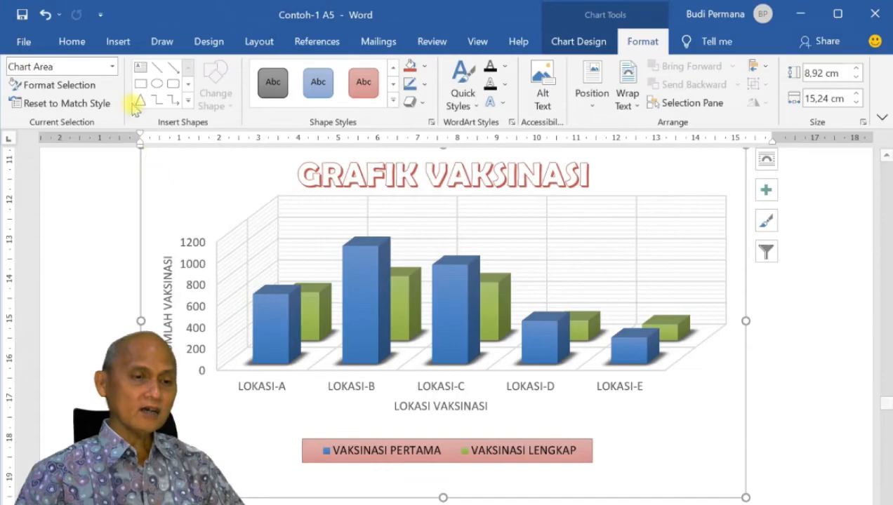
Select the plot area and the chart area in turn and examine the list of selectable chart elements
left_click(112, 67)
left_click(112, 66)
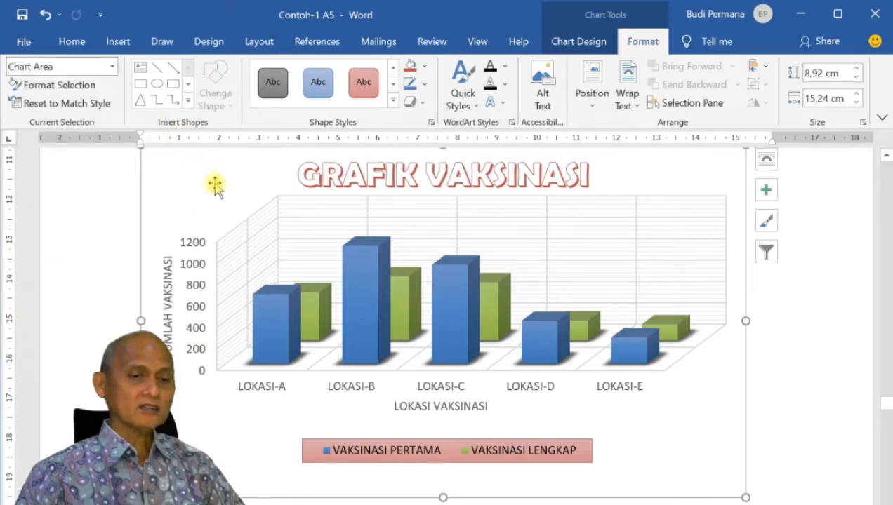
left_click(243, 205)
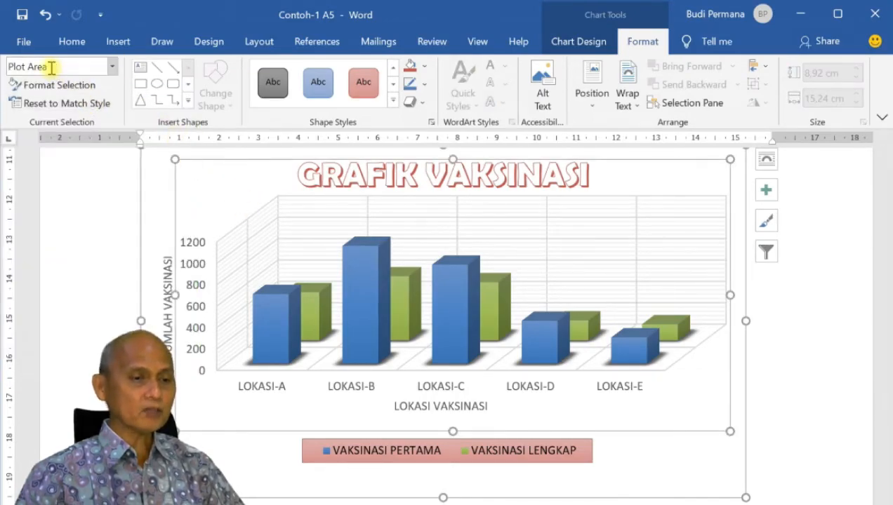
left_click(111, 67)
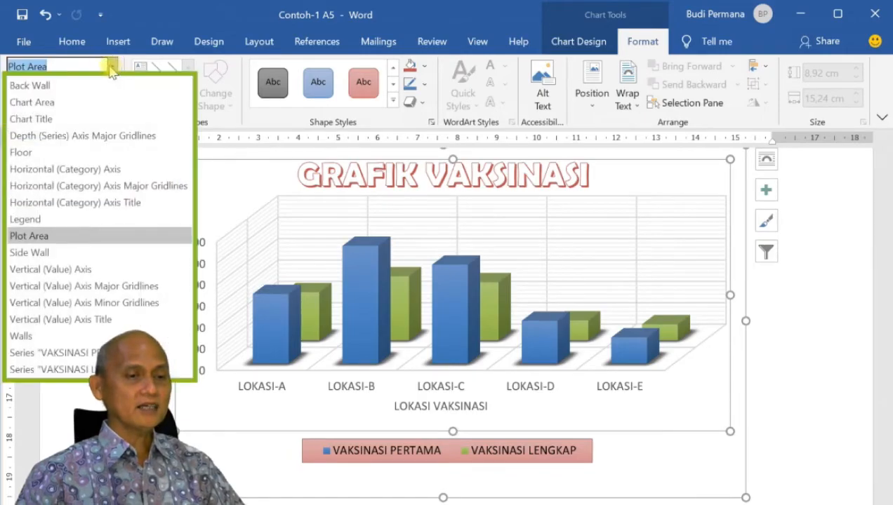
left_click(56, 102)
left_click(112, 67)
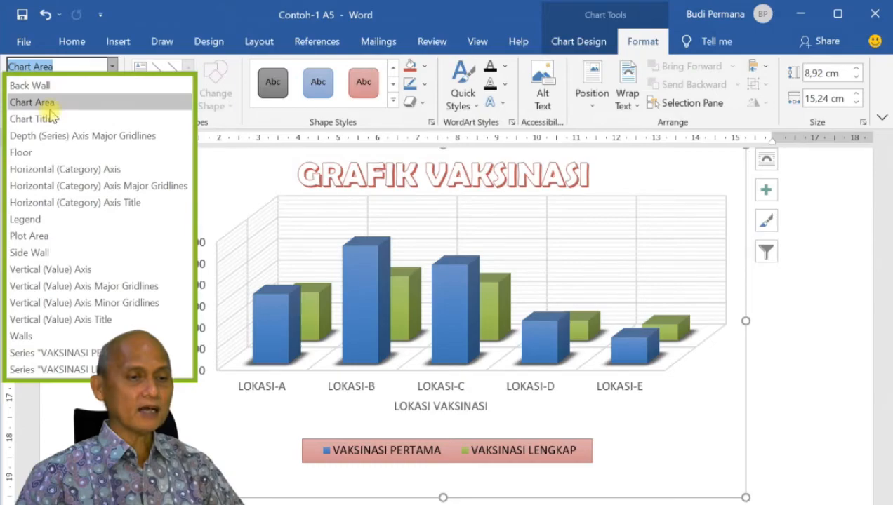
left_click(218, 209)
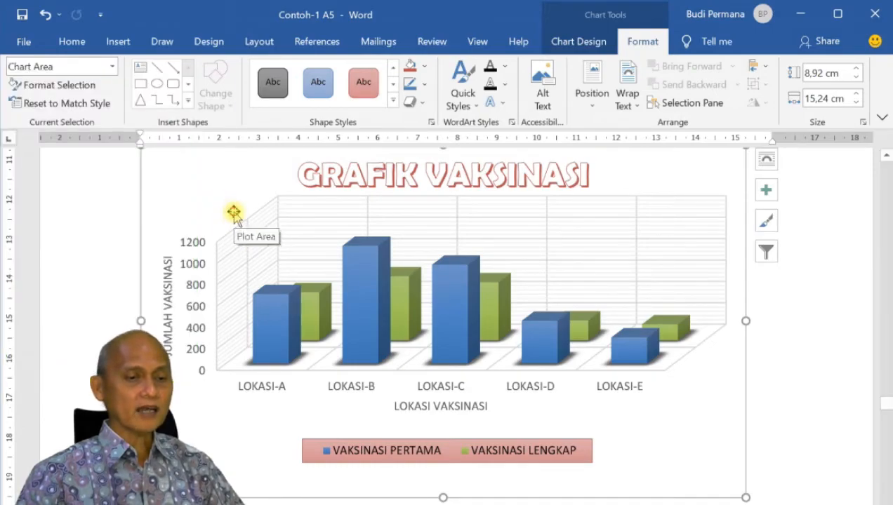
left_click(233, 213)
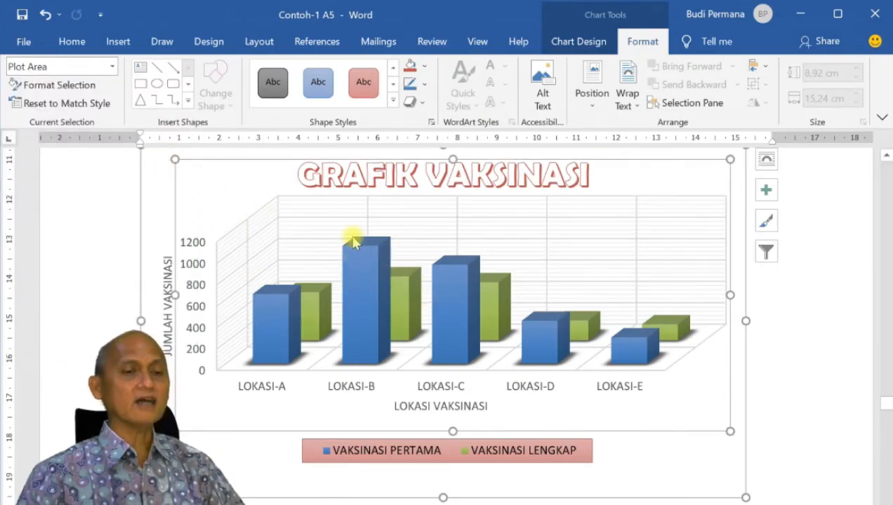
Fill the chart area with a light orange preset gradient
left_click(112, 67)
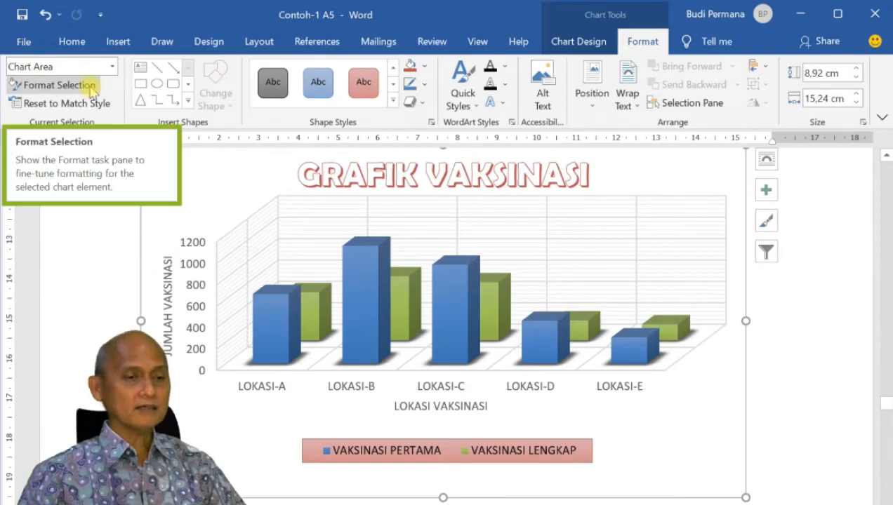
left_click(87, 87)
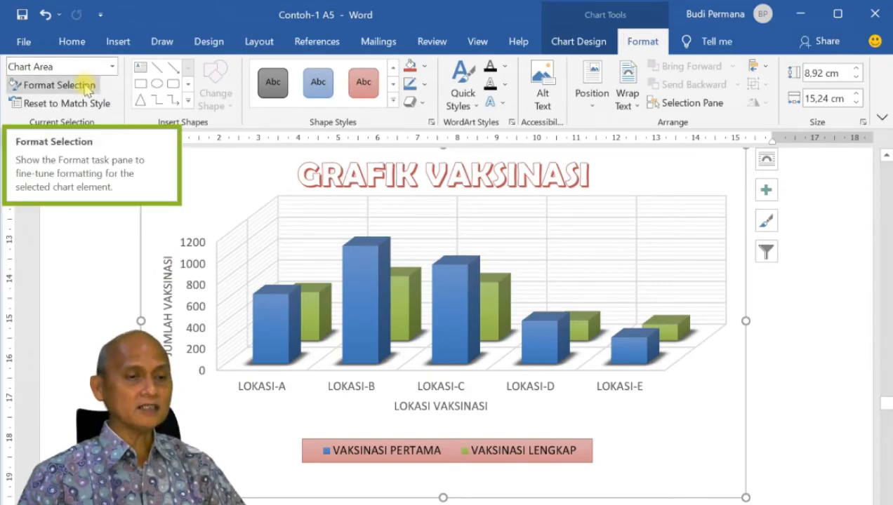
left_click(87, 89)
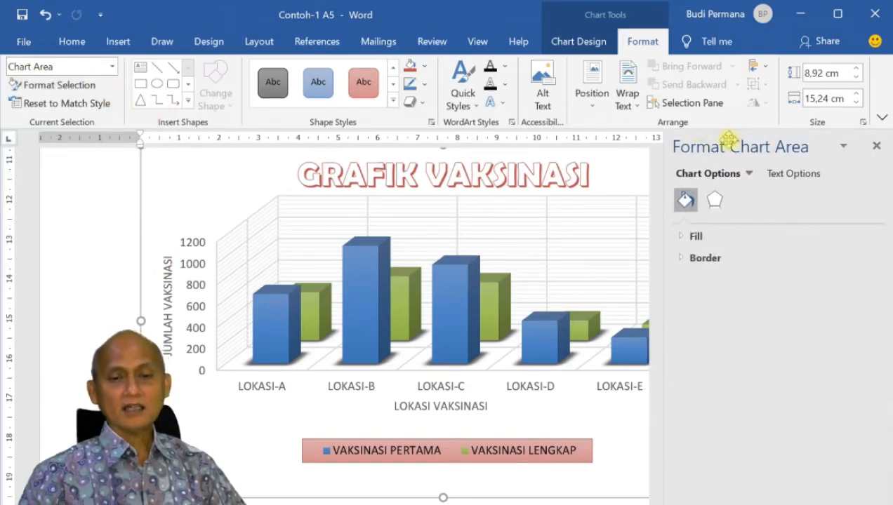
left_click(682, 236)
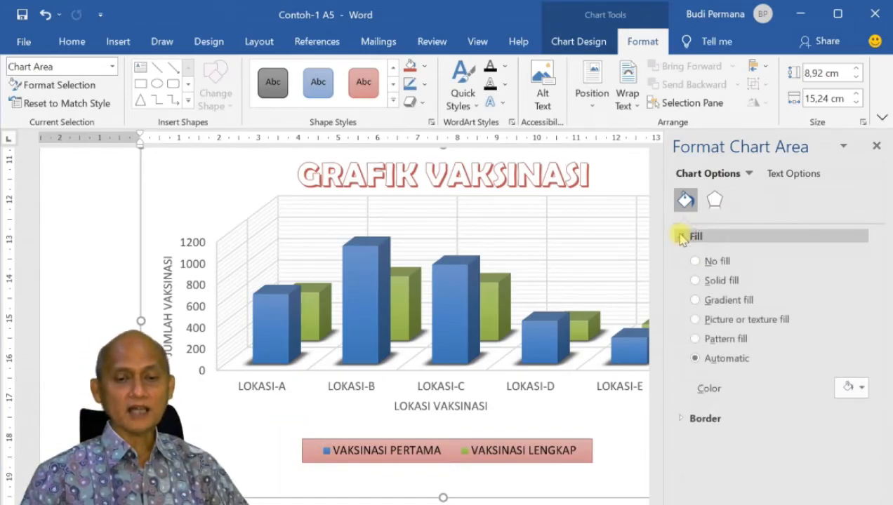
left_click(695, 300)
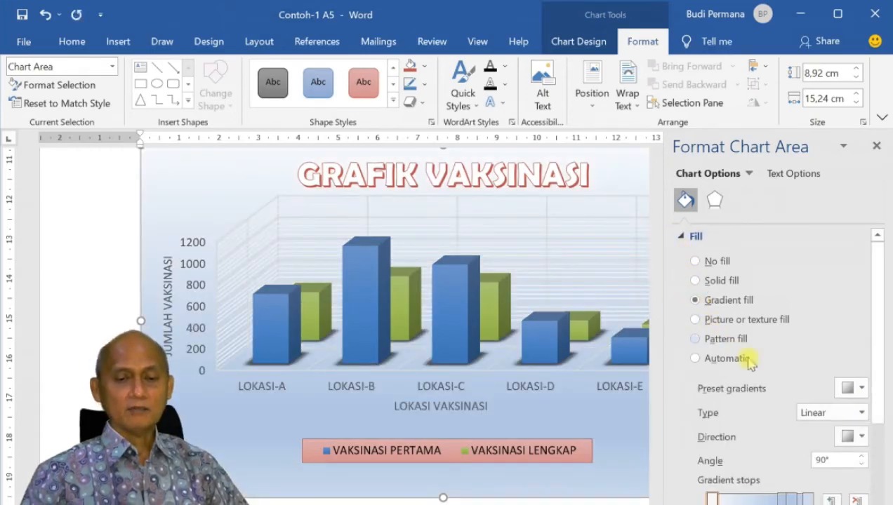
left_click(861, 390)
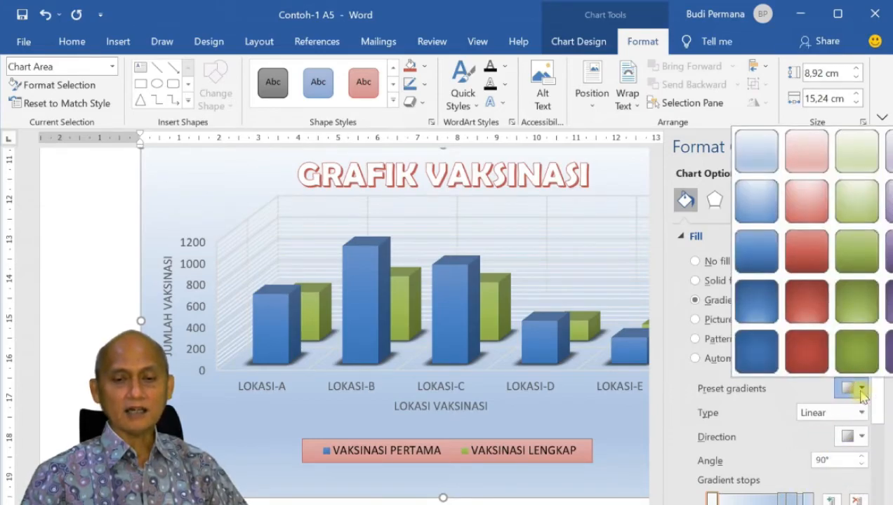
left_click(865, 152)
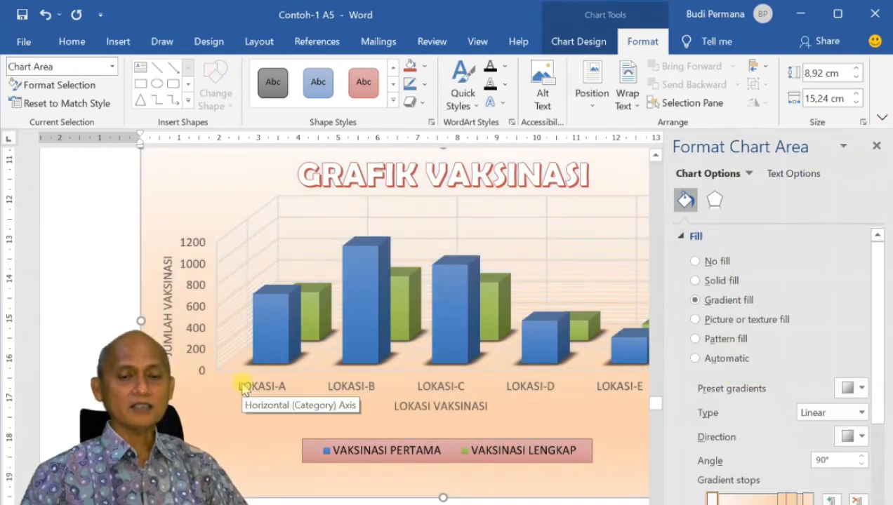
Try a solid fill and a light blue paper texture on the chart area, restore the gradient fill and close the formatting pane
left_click(701, 282)
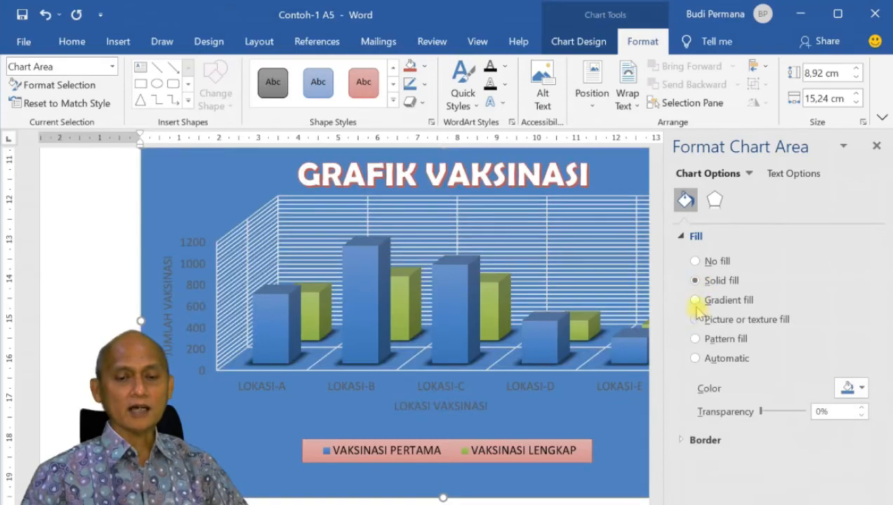
left_click(696, 302)
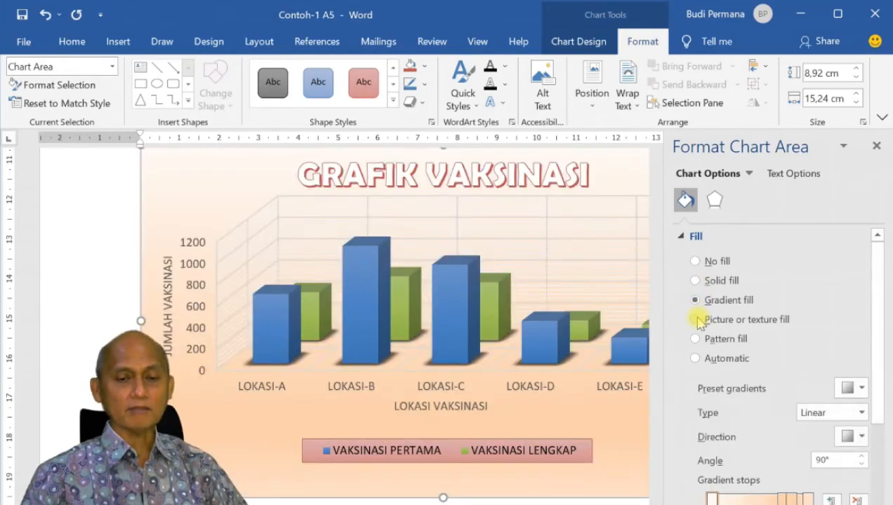
left_click(697, 321)
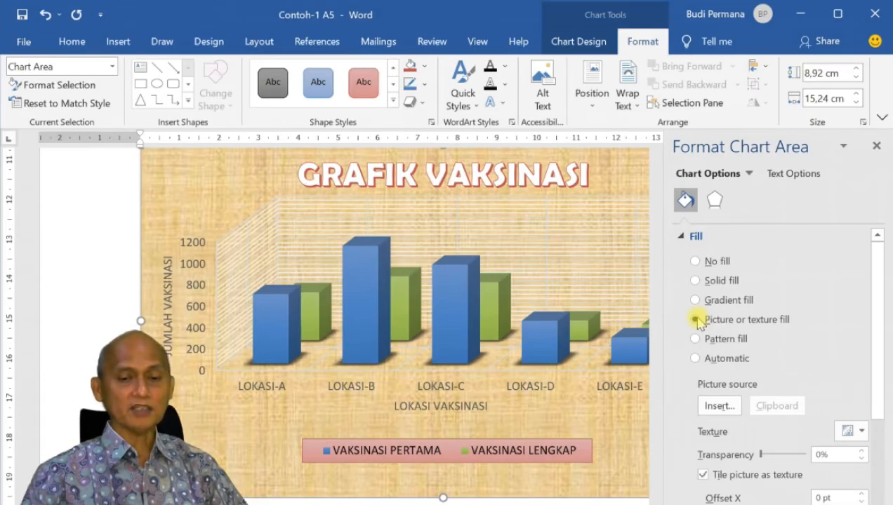
left_click(856, 430)
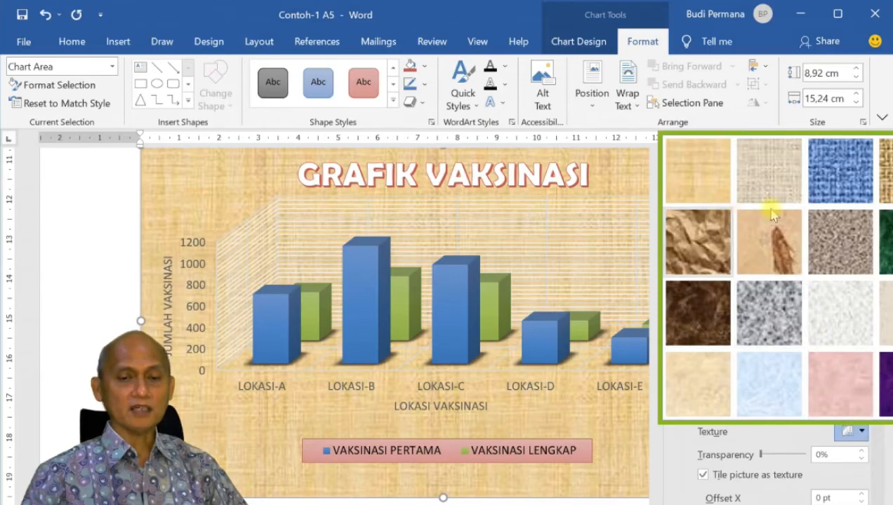
left_click(776, 380)
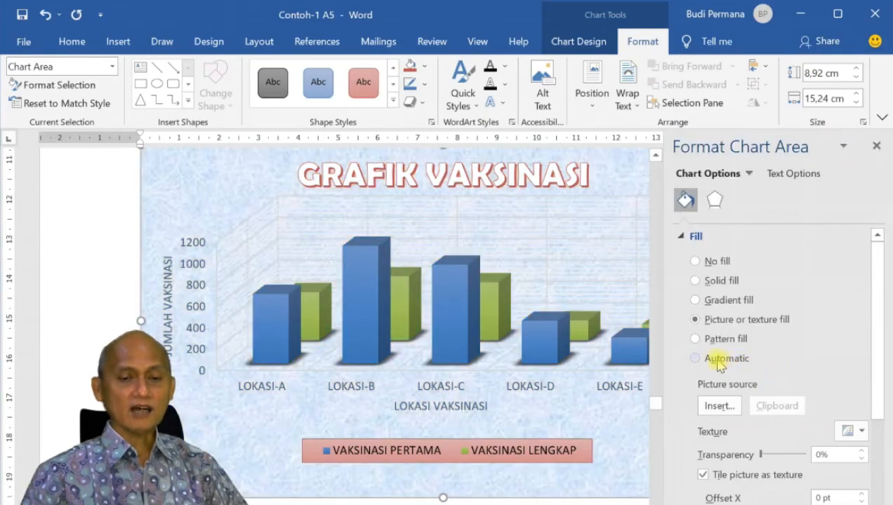
left_click(695, 340)
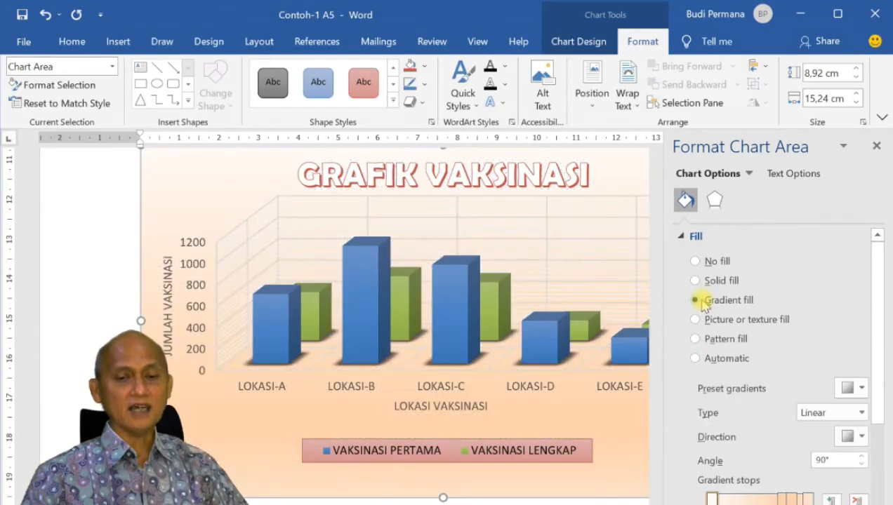
left_click(877, 143)
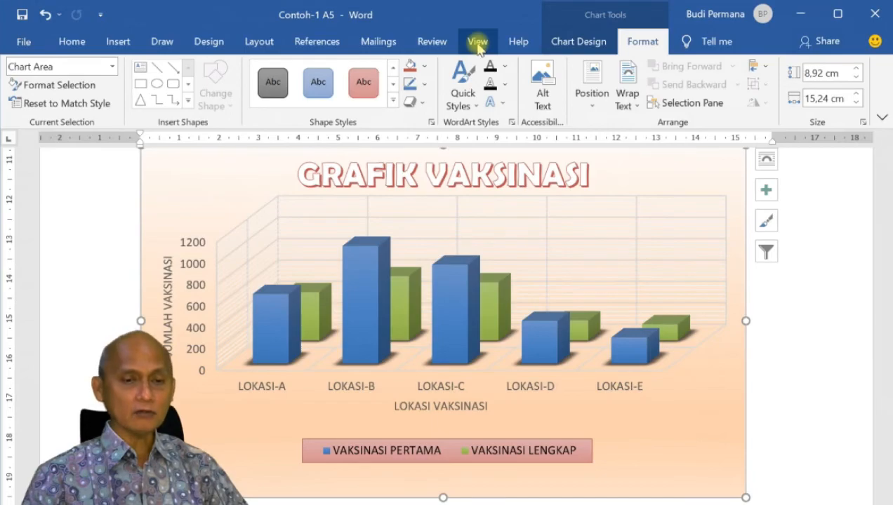
Zoom out to a one-page view and examine the whole page containing the vaccination table and chart
left_click(478, 42)
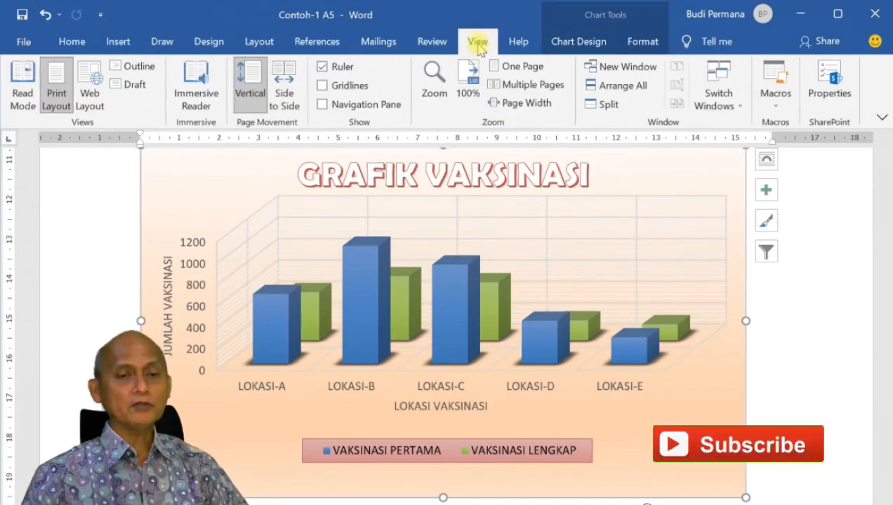
left_click(505, 68)
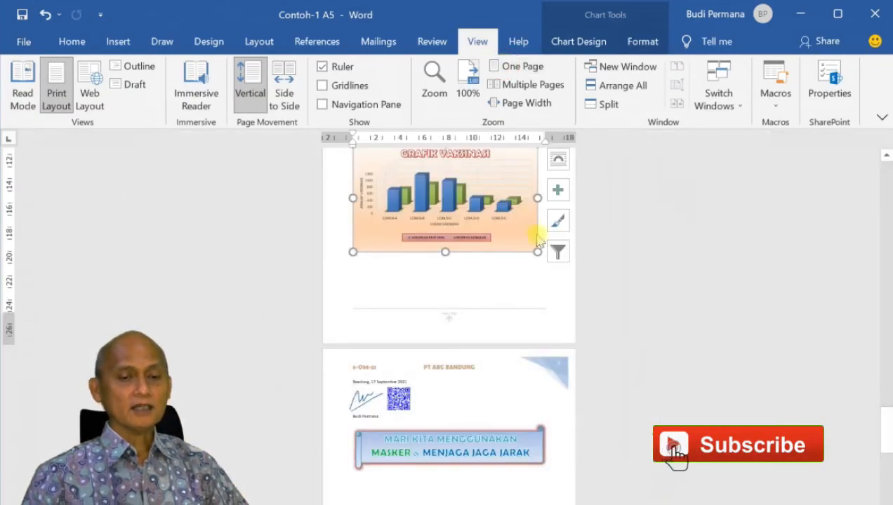
scroll(558, 237, "up", 3)
scroll(558, 237, "up", 3)
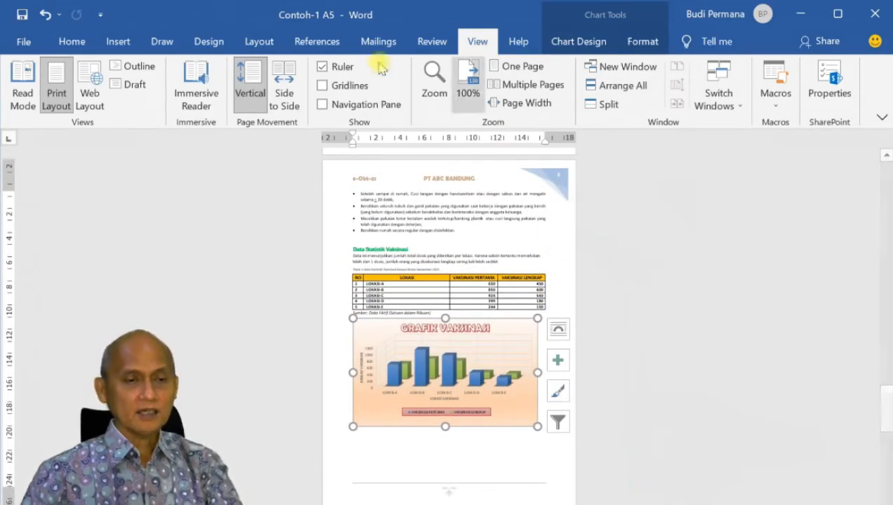
Collapse the ribbon and enlarge the chart to the table's width, about 9.42 cm high by 15.91 cm wide
left_click(67, 42)
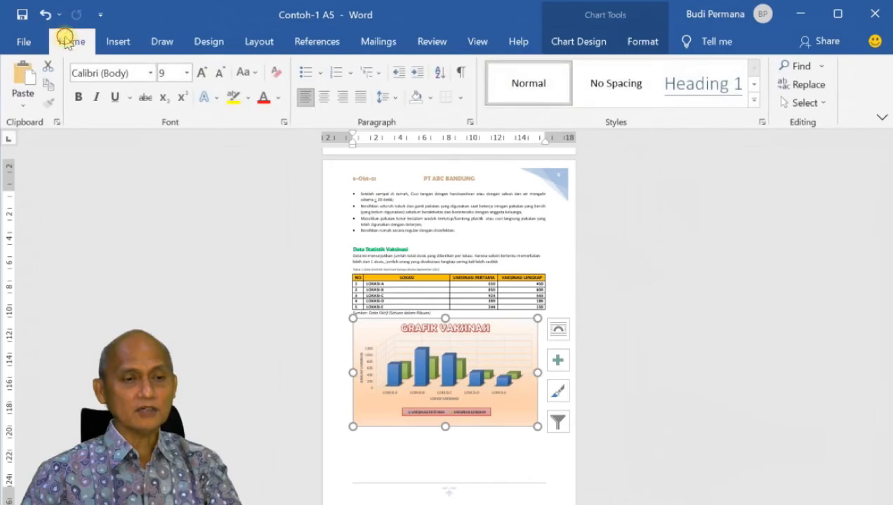
double_click(66, 42)
scroll(691, 267, "up", 5)
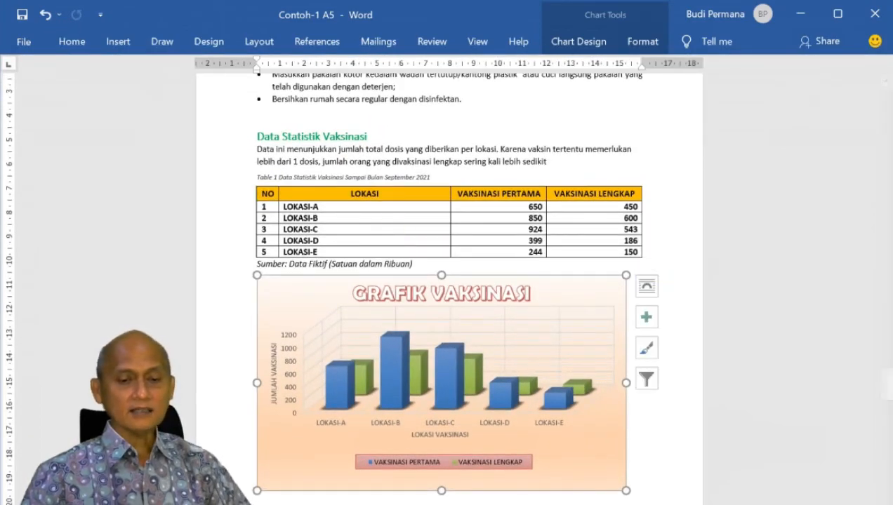
left_click_drag(629, 493, 641, 502)
left_click(474, 156)
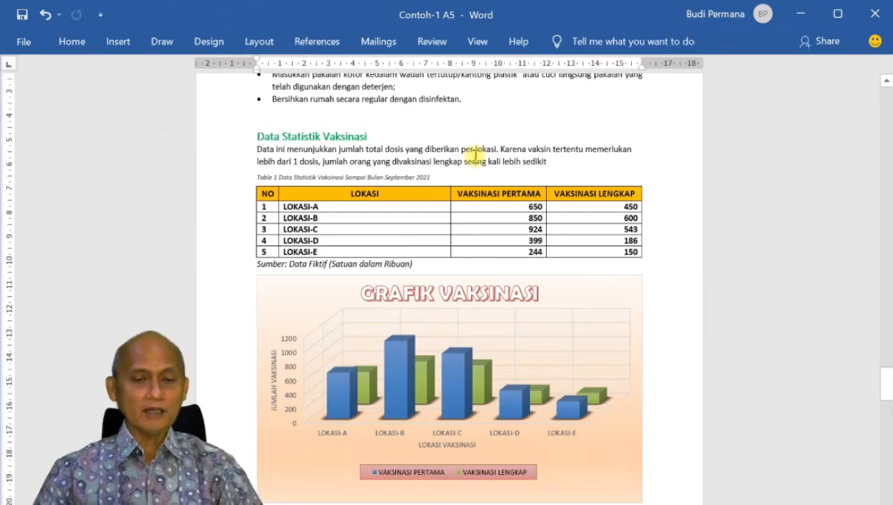
Apply the white shape style with a thin red outline to the chart area and deselect the chart
left_click(614, 288)
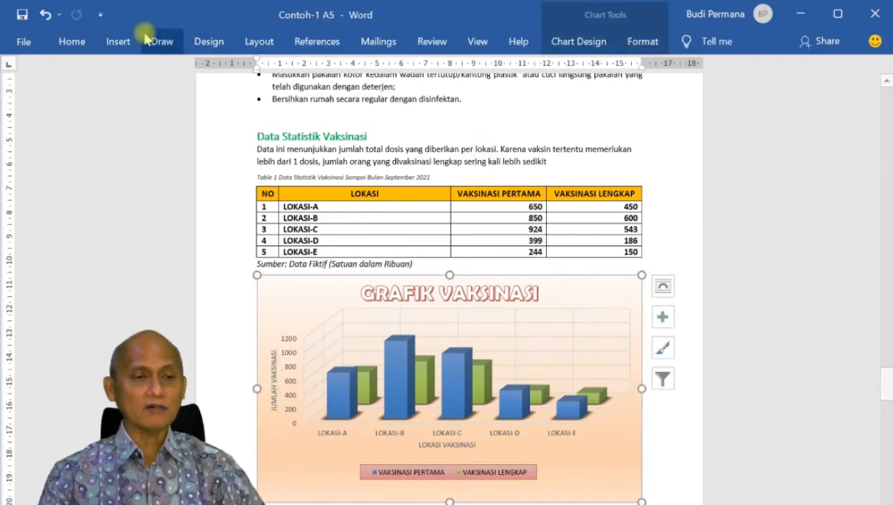
left_click(72, 42)
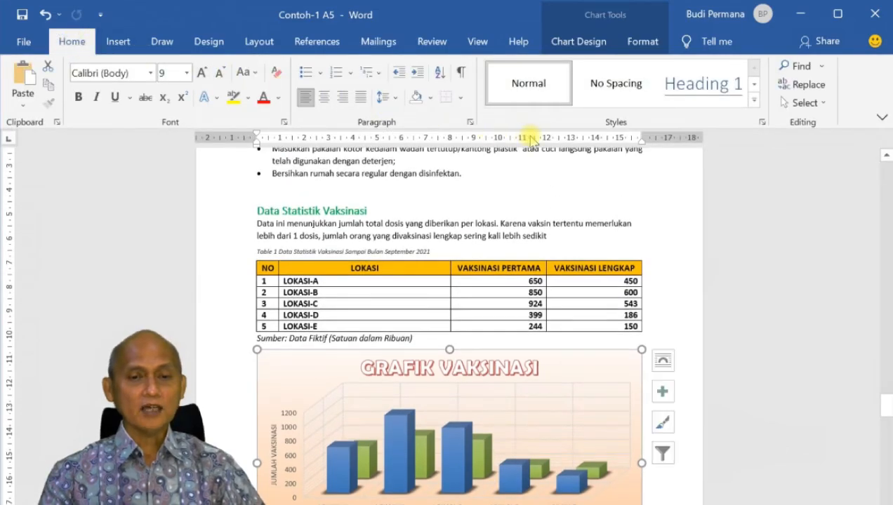
left_click(640, 45)
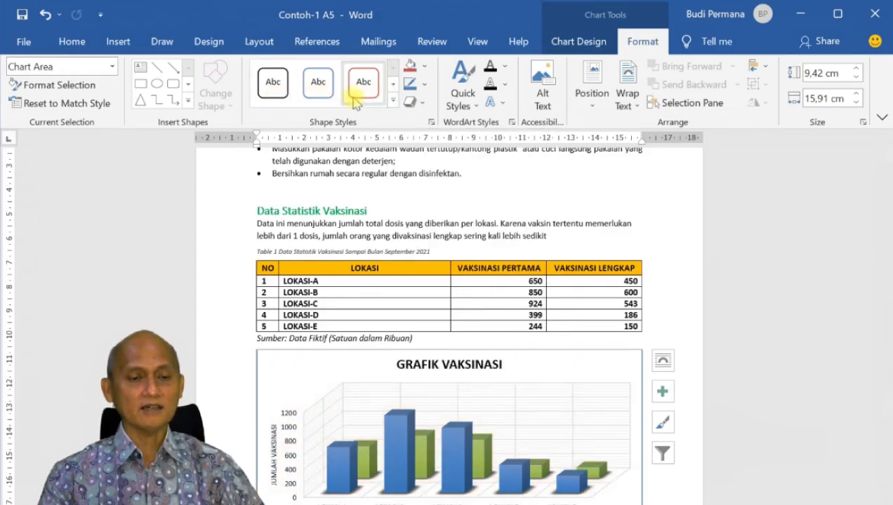
left_click(362, 84)
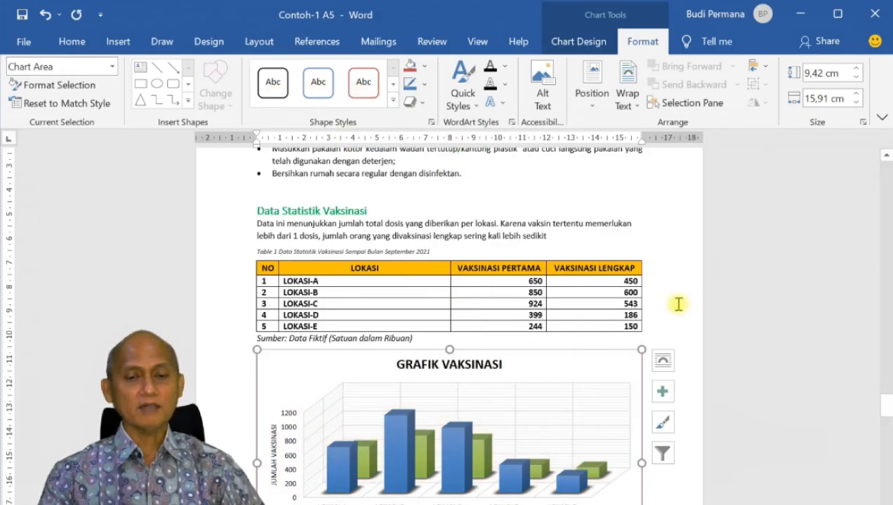
left_click(600, 225)
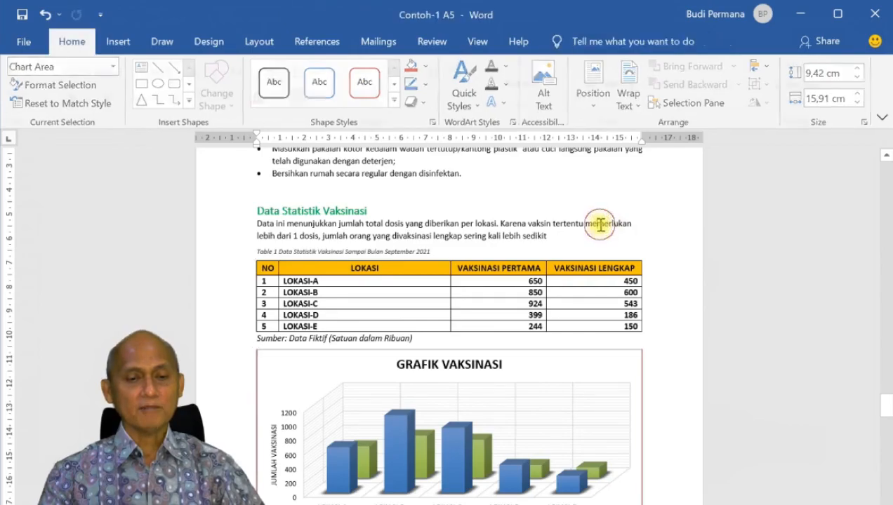
scroll(665, 320, "down", 1)
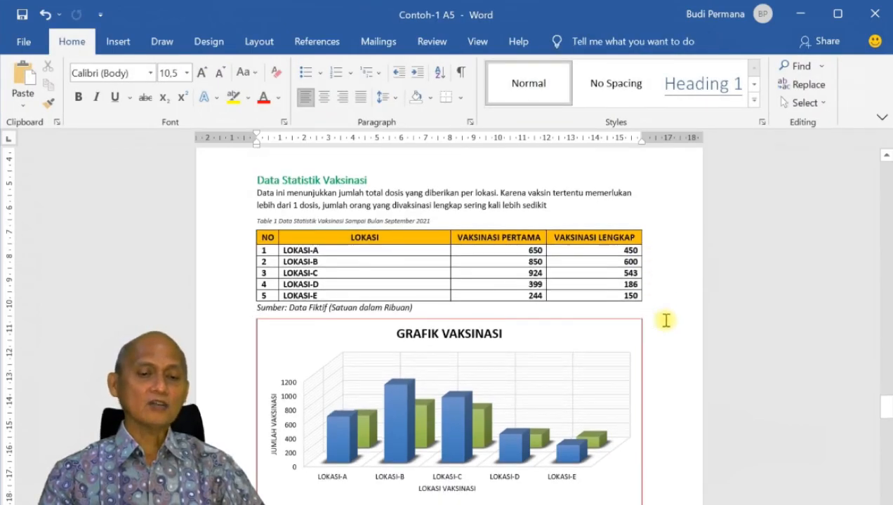
scroll(665, 320, "down", 1)
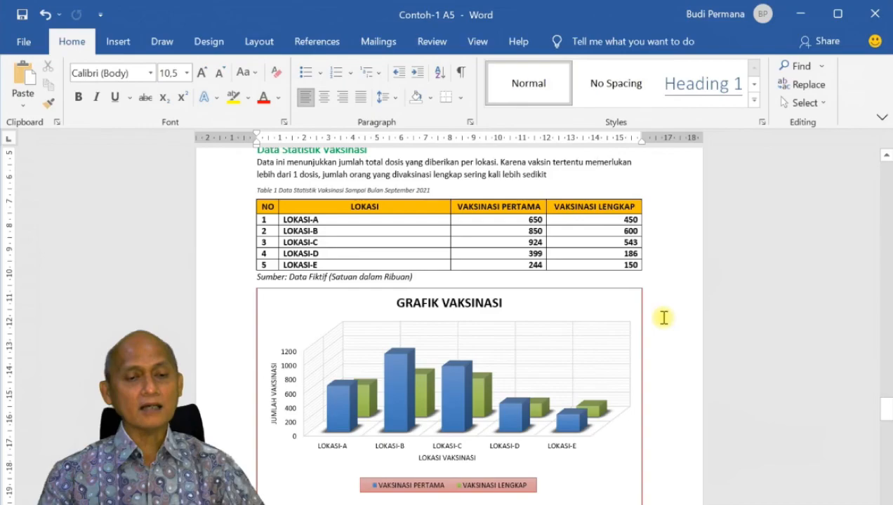